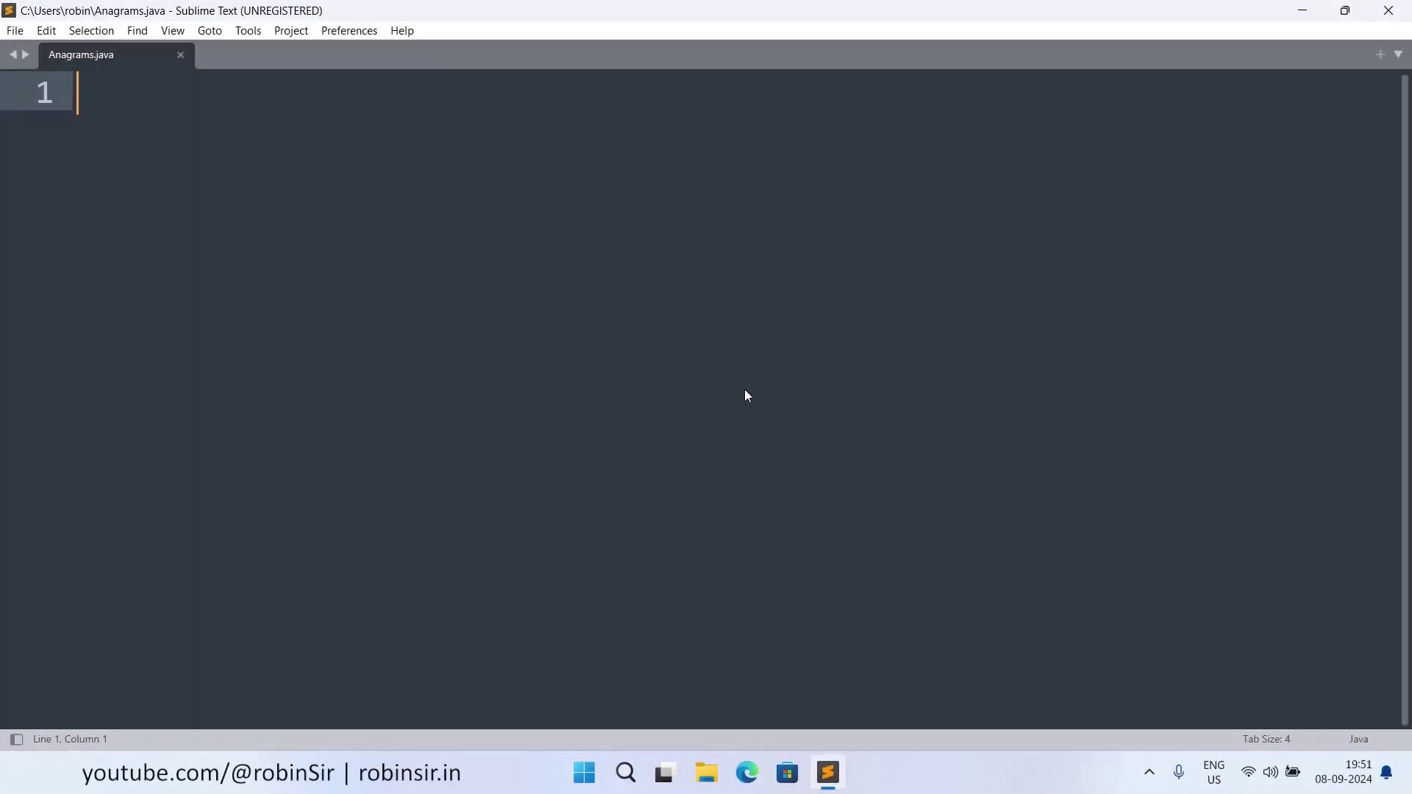
type("import ja")
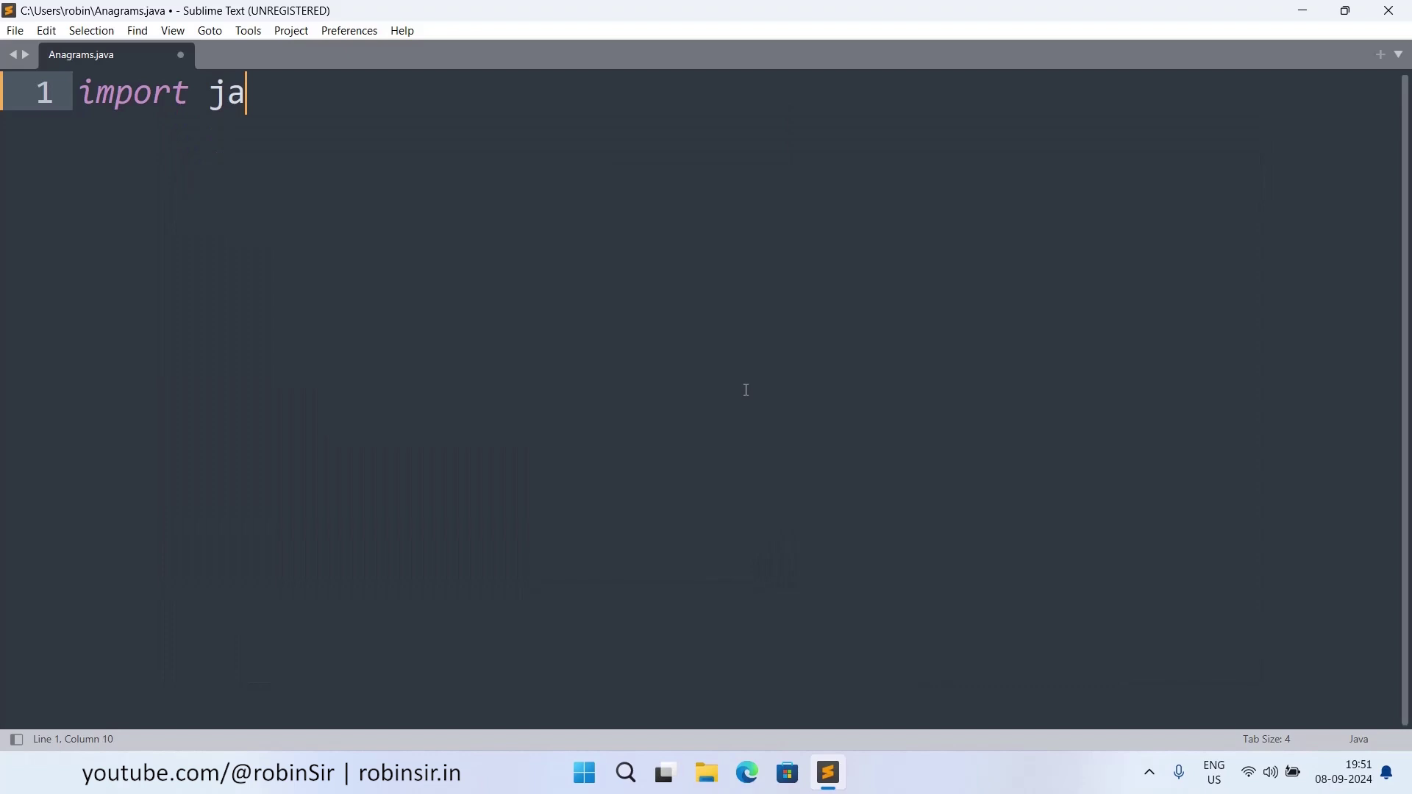
type("va.util.Sc")
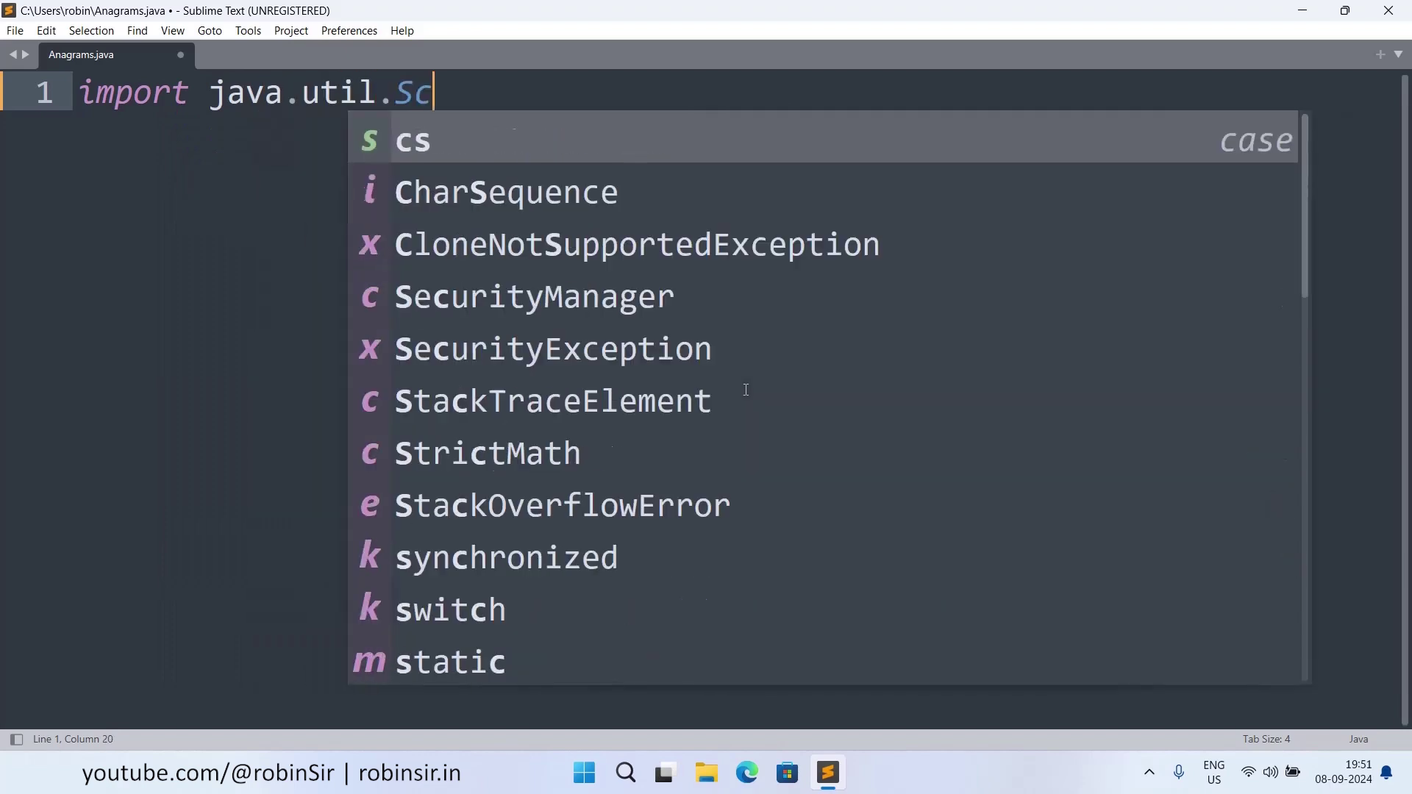
type("anner;")
- Write the java.util.Scanner import, class Anagrams, main, and Scanner in = new Scanner(System.in);
key("Return")
type("cla")
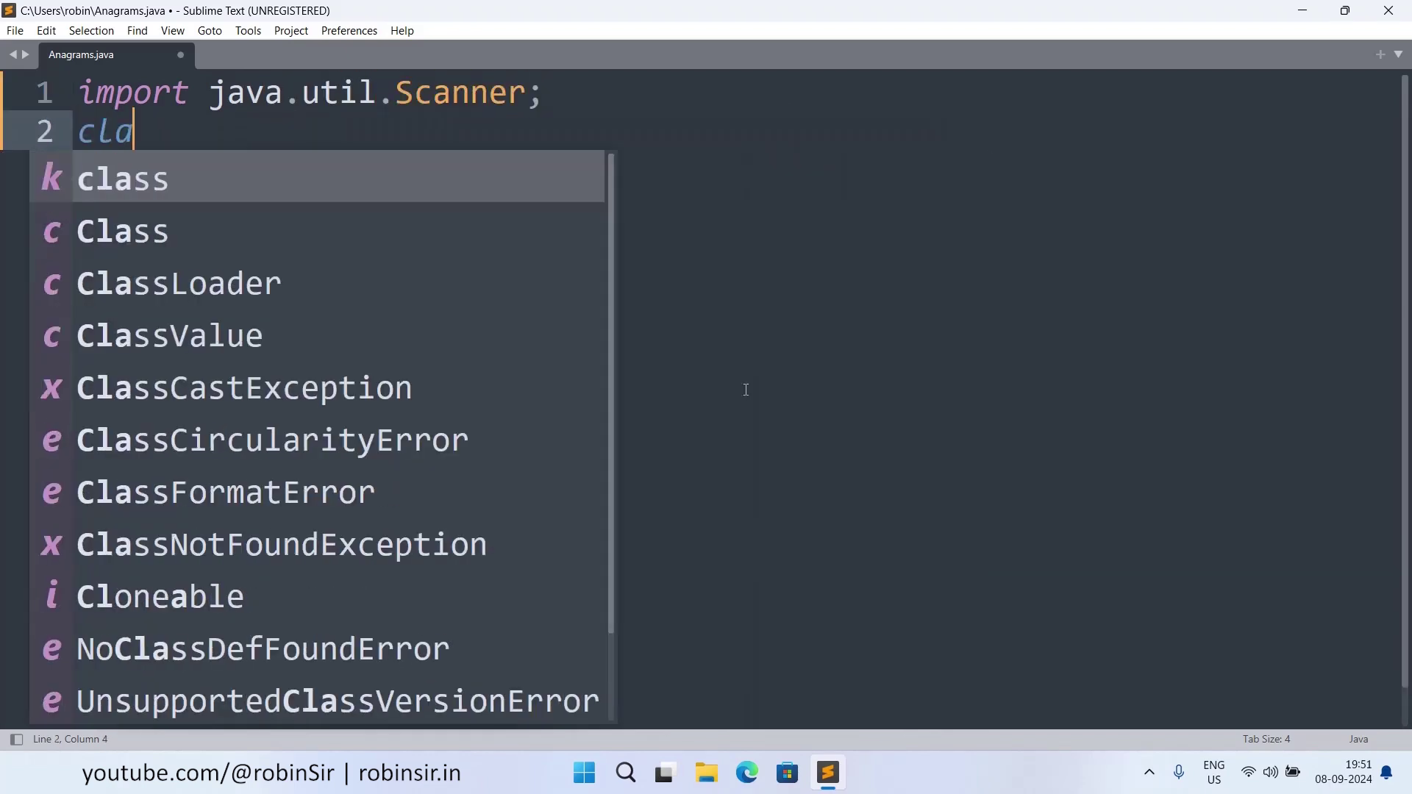
type("ss Anagra")
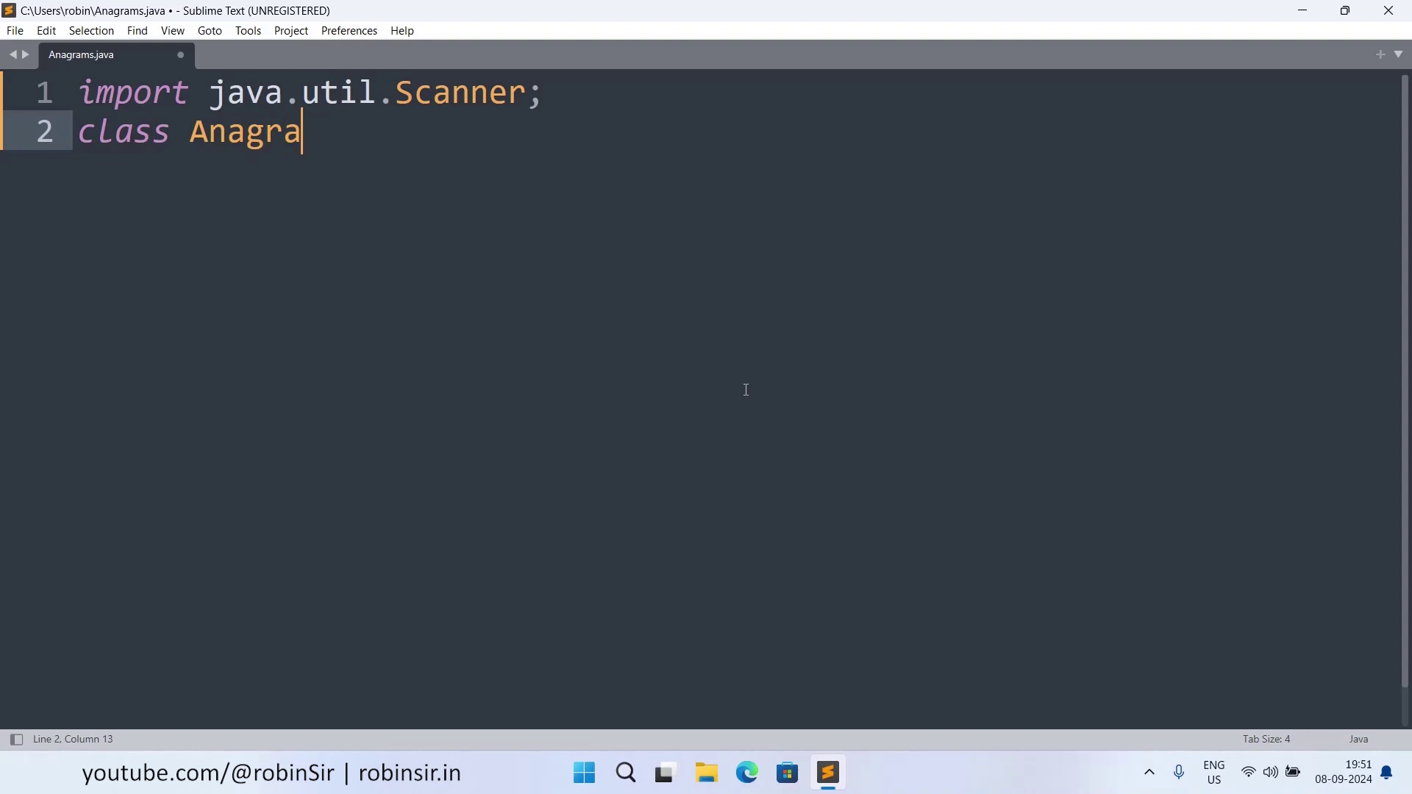
type("ms{")
key("Return")
type("ma")
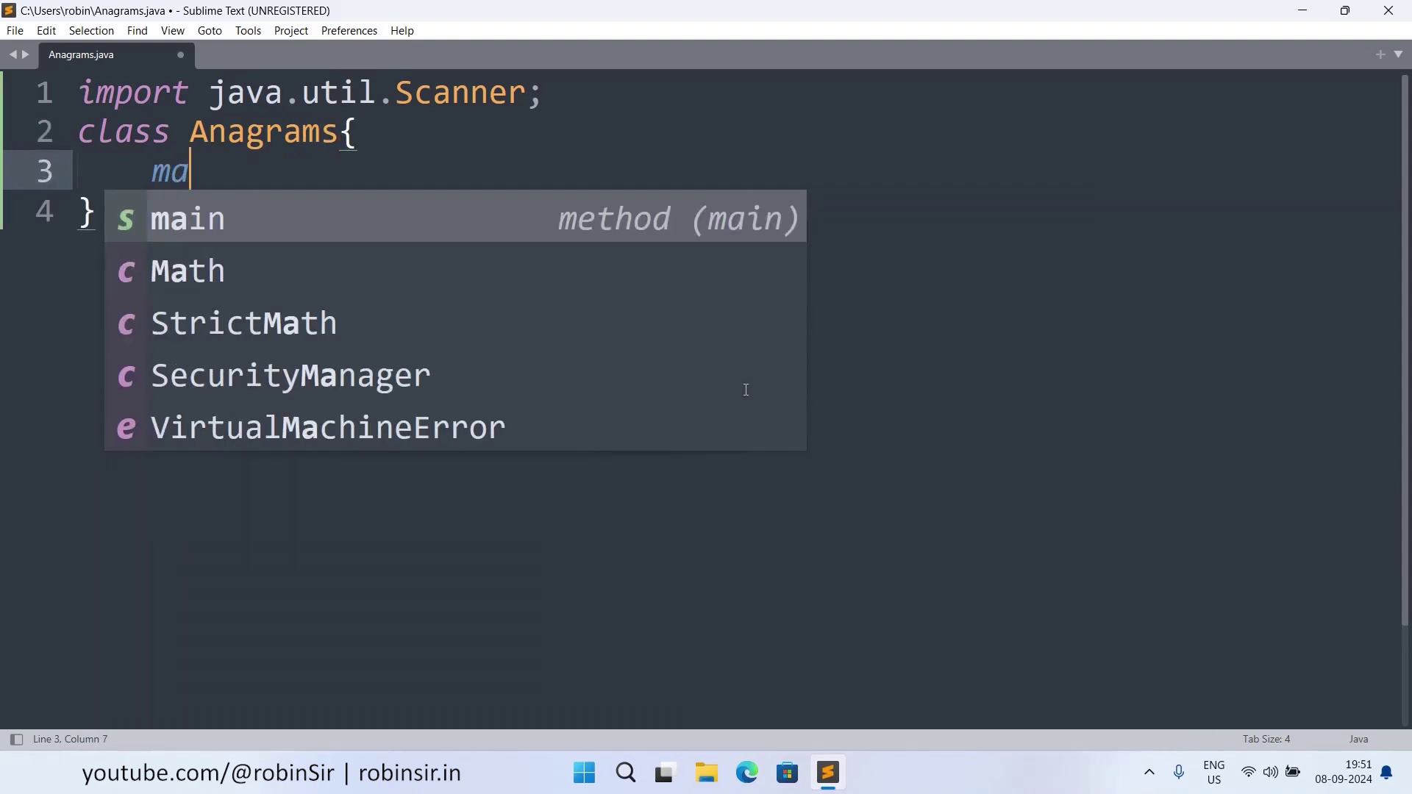
key("Return")
left_click(879, 175)
key("BackSpace")
key("Down")
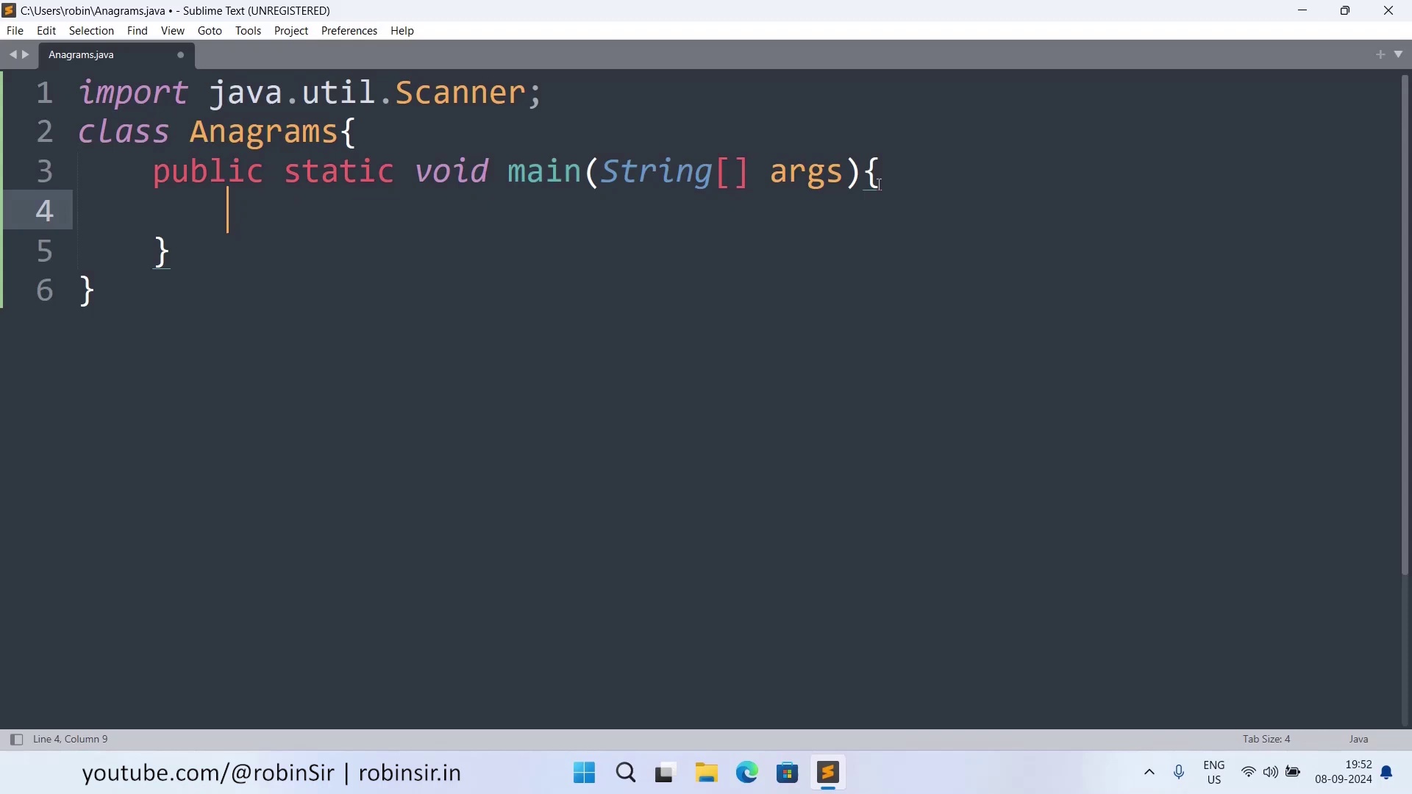
type("Sc")
key("Return")
type("Scanner i")
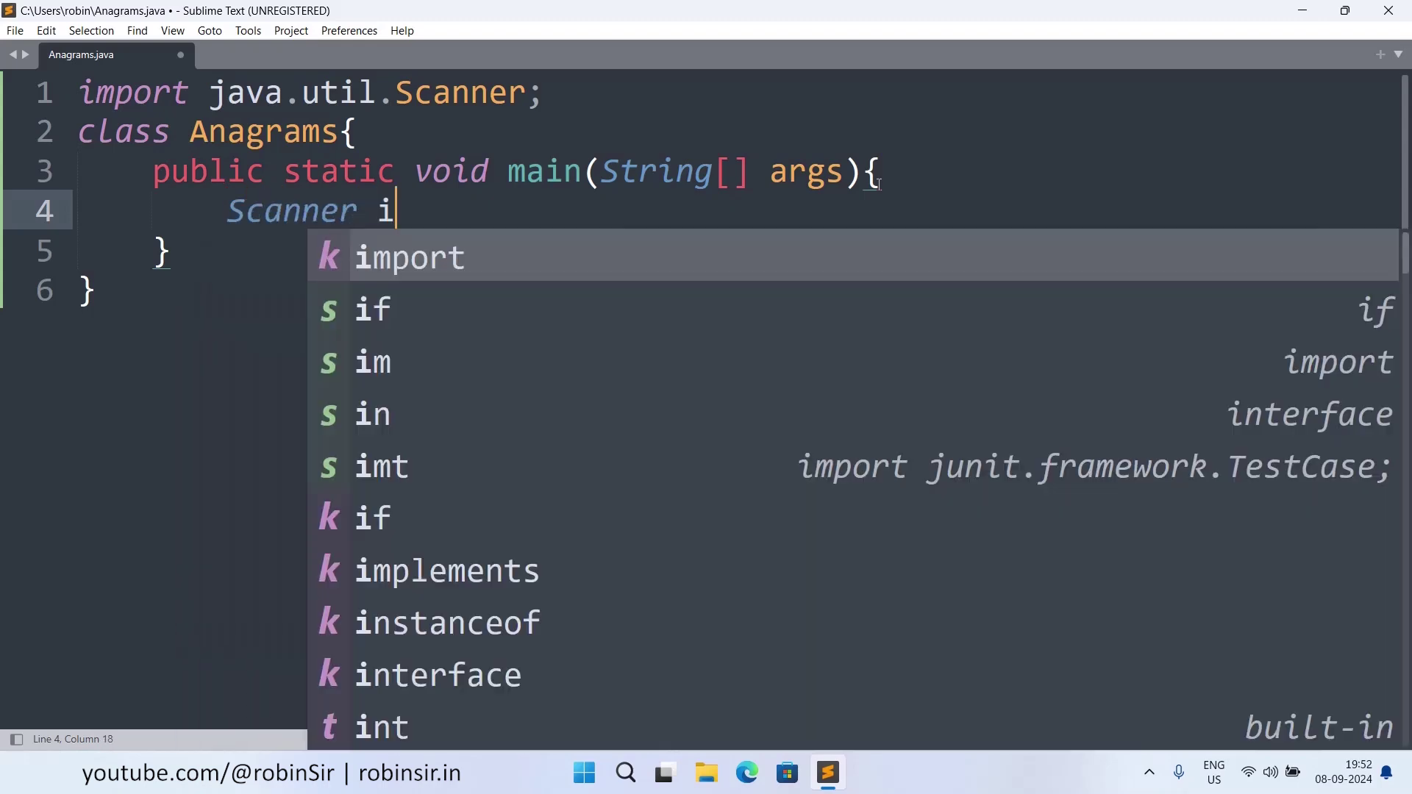
type("n = new Sc")
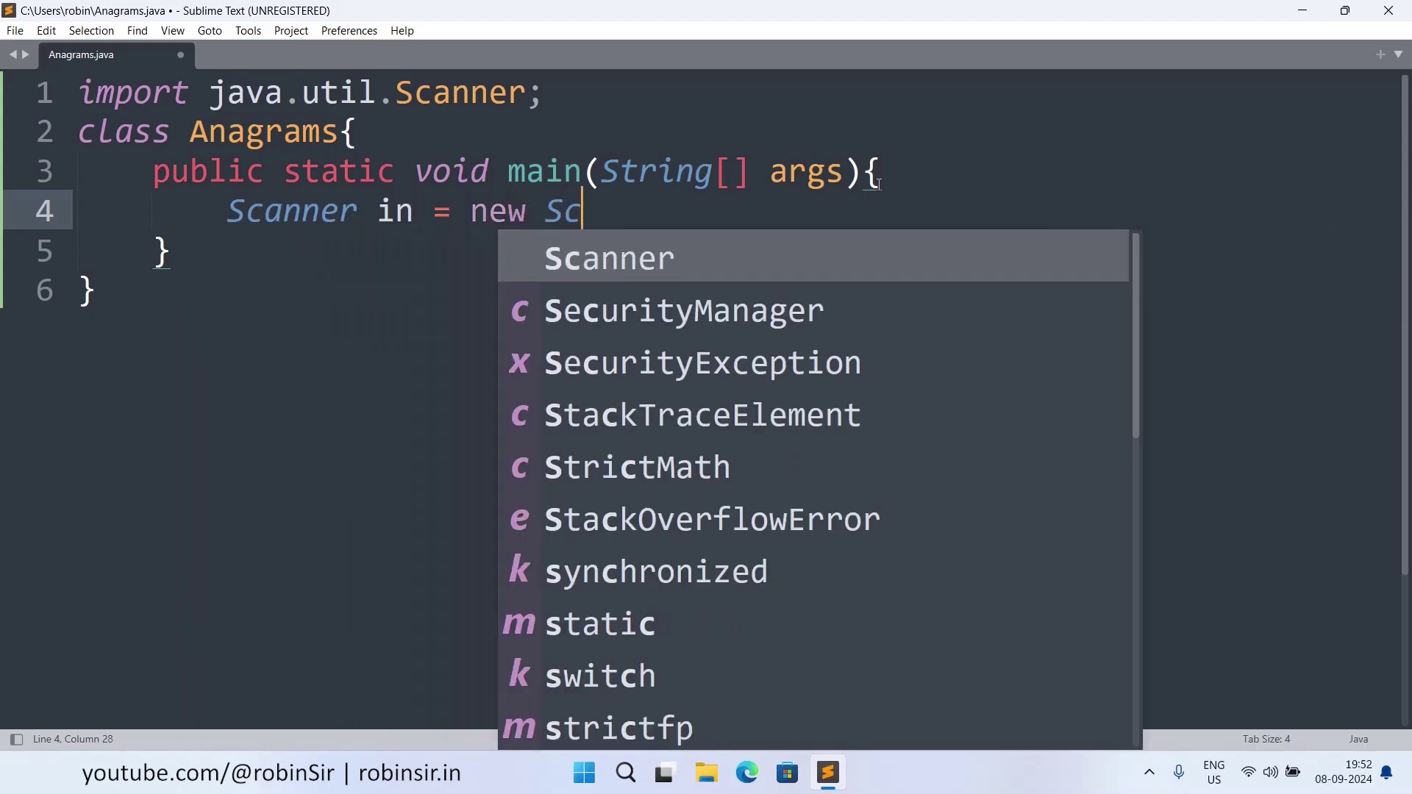
key("Return")
type("(Syst")
key("Return")
type(".")
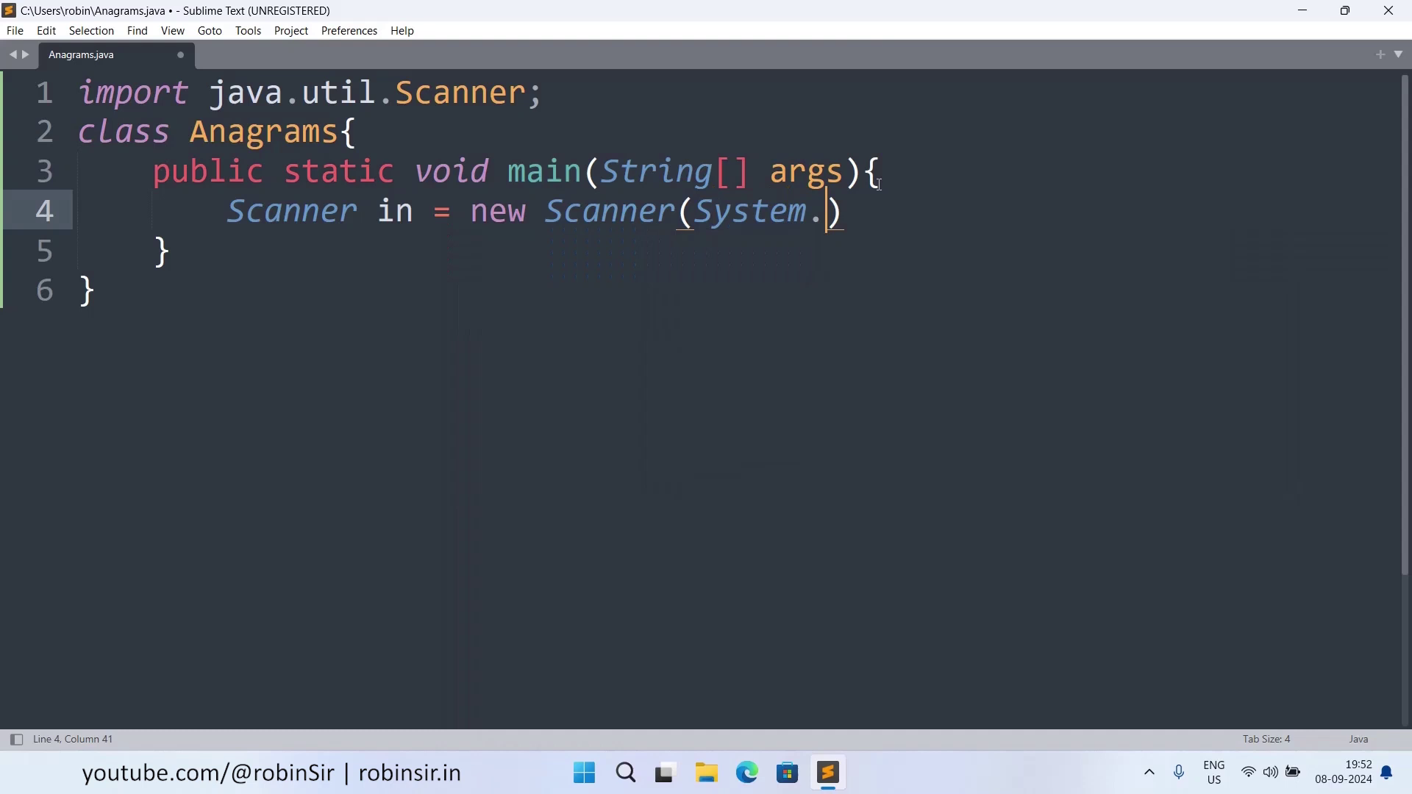
type("in);")
key("Return")
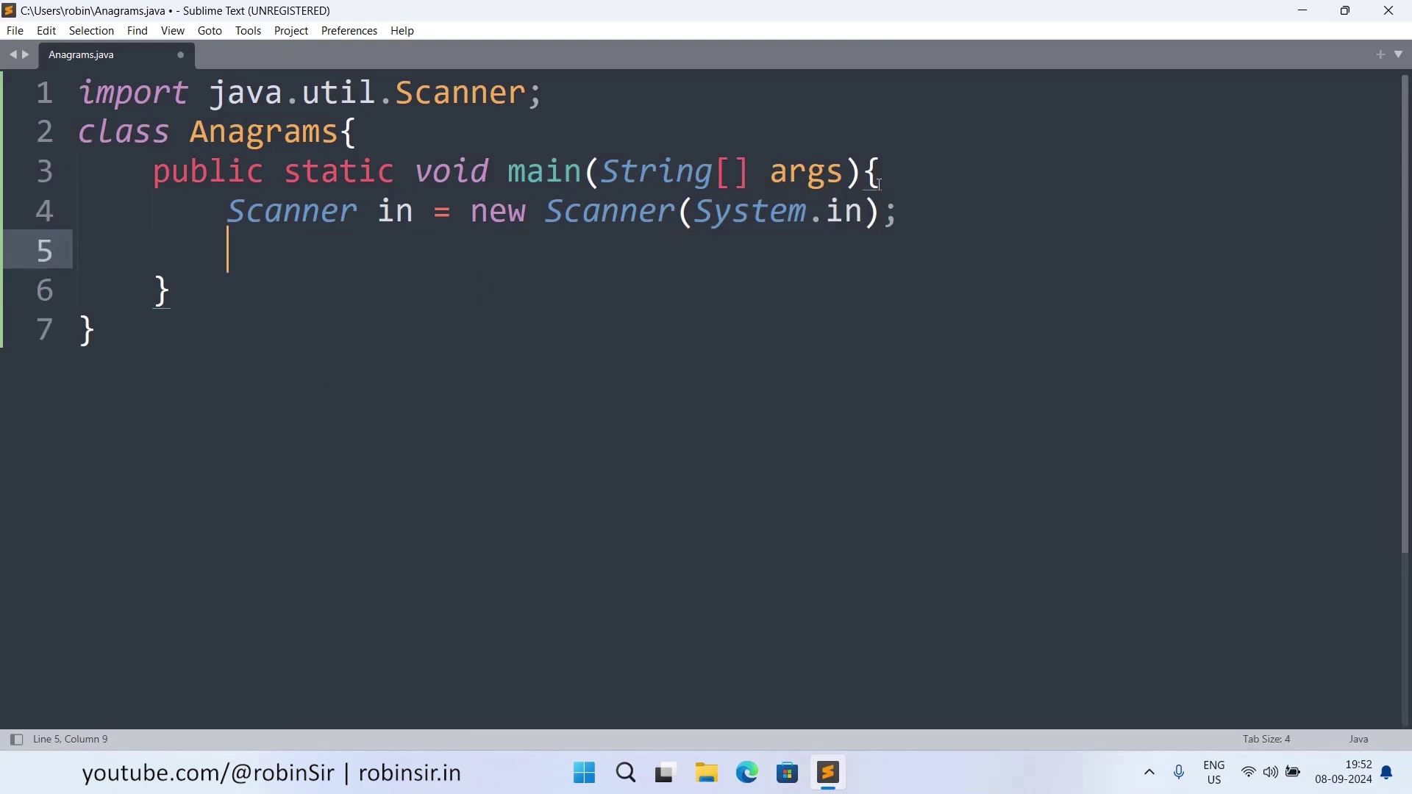
type("System.out.")
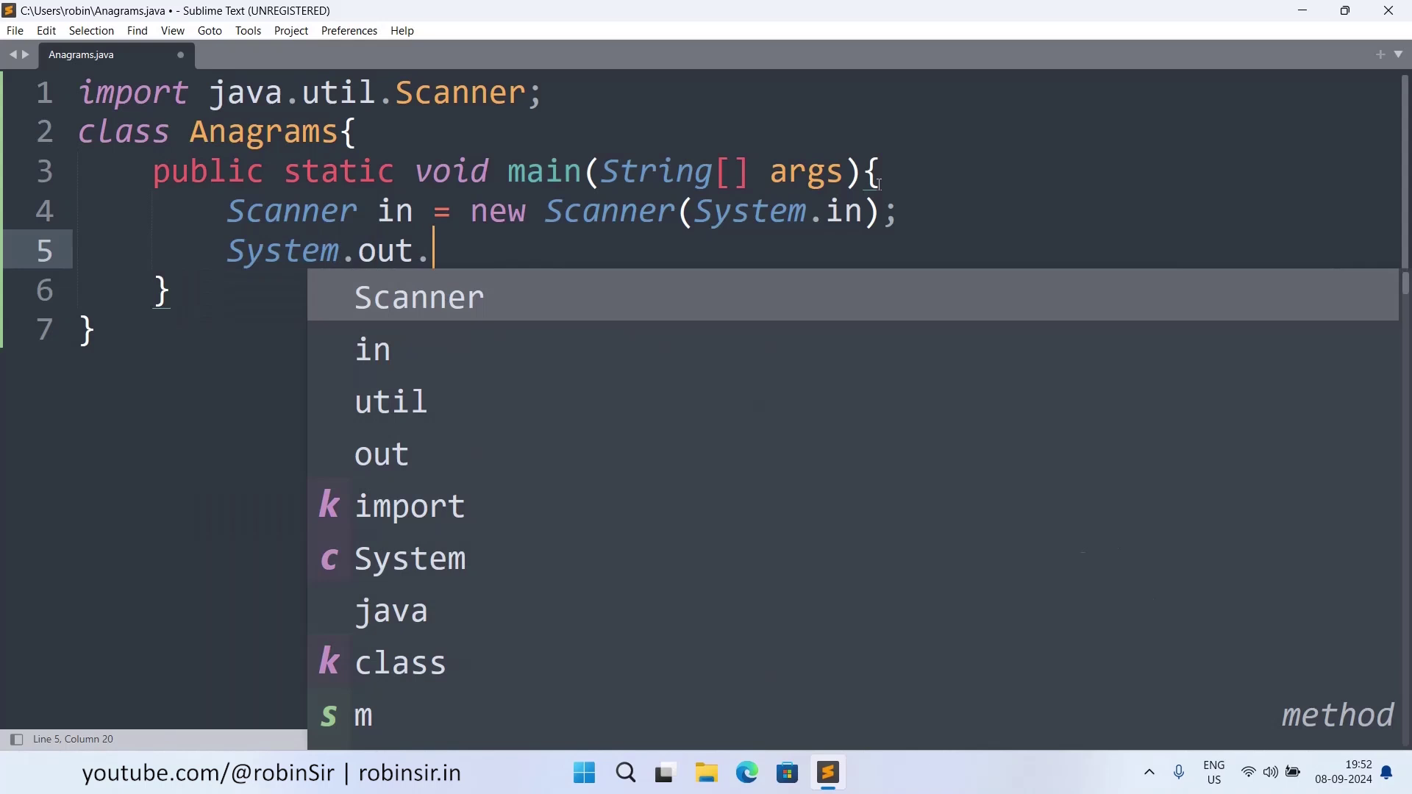
type("print(\"")
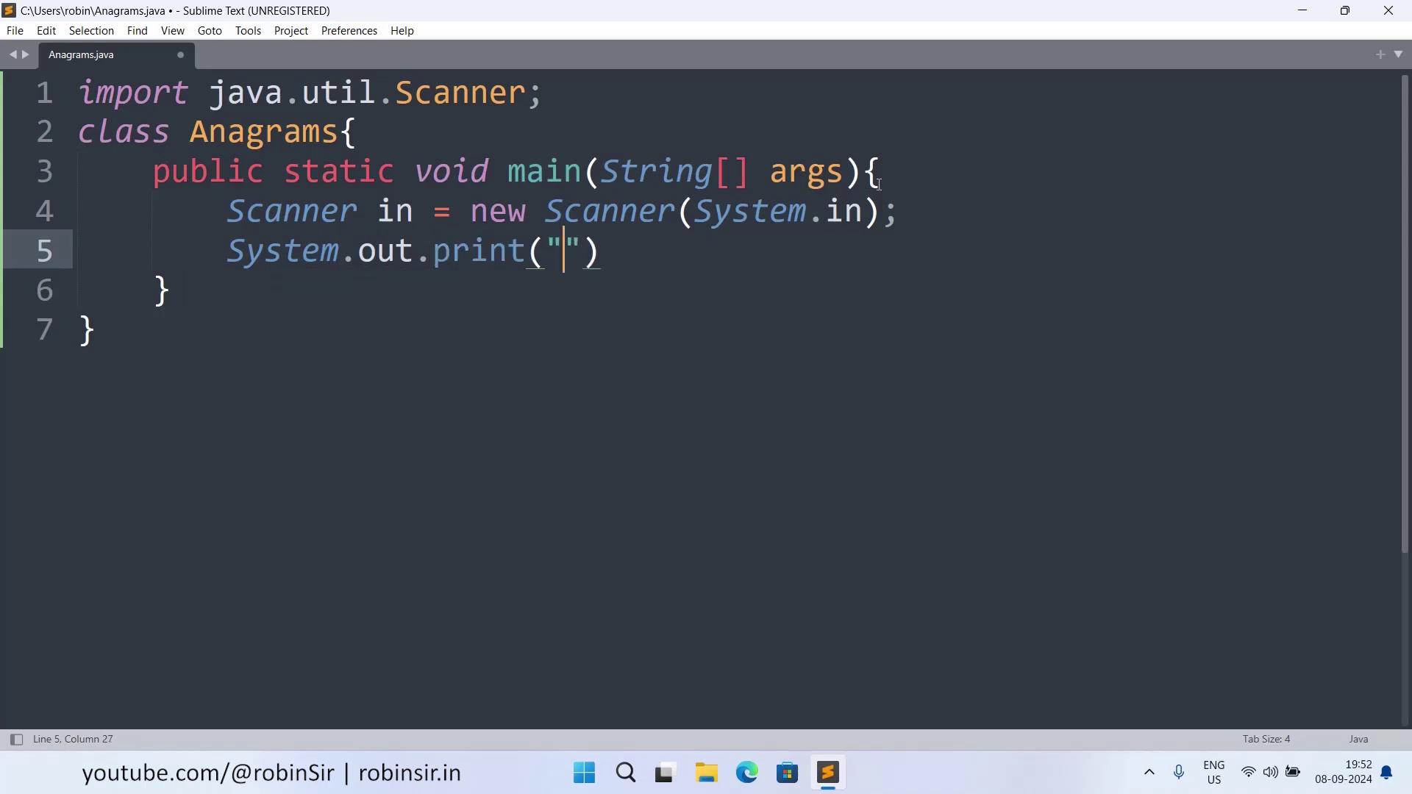
type("First wor")
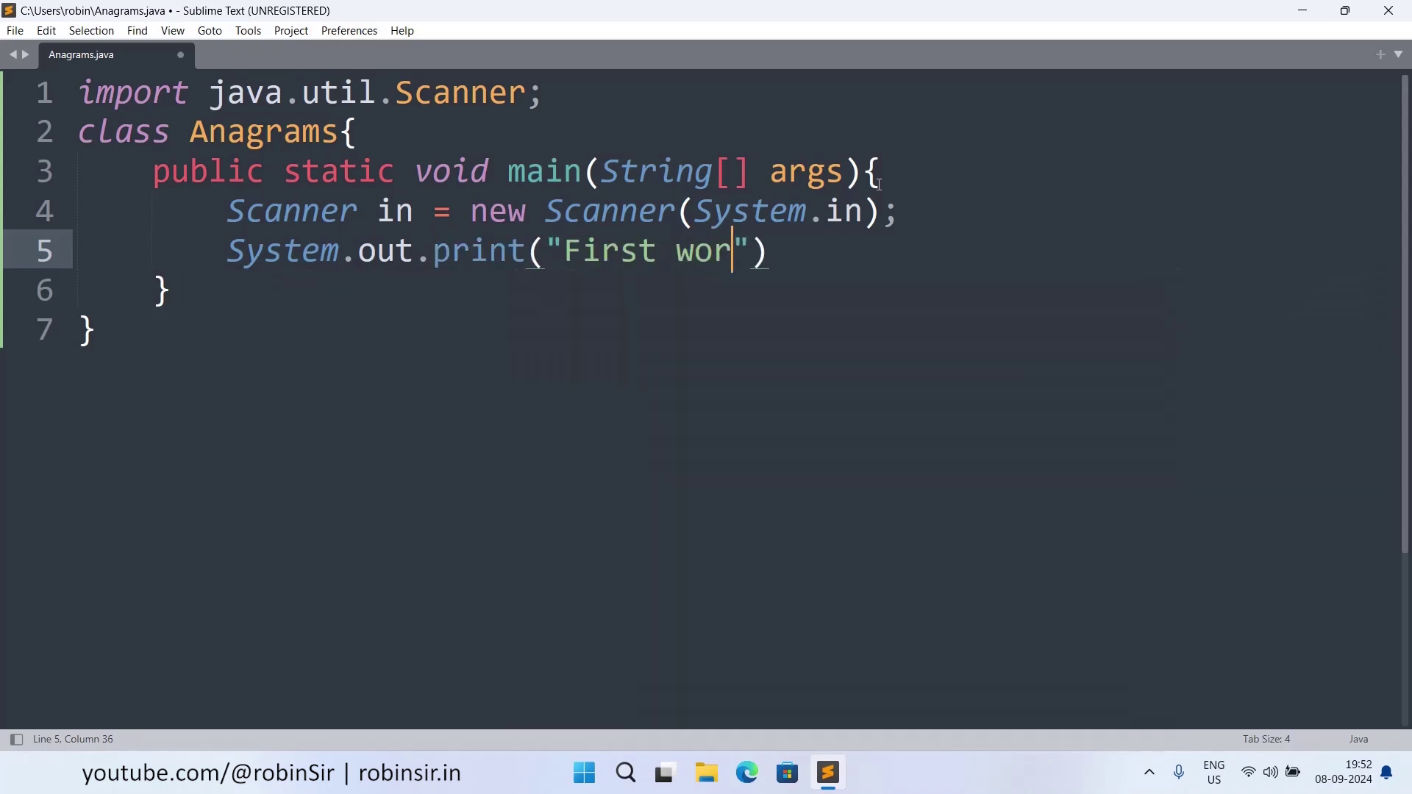
type("d:")
- Add a 'First word' prompt that reads uppercase input into a
key("Right")
key("Right")
type(";")
key("Return")
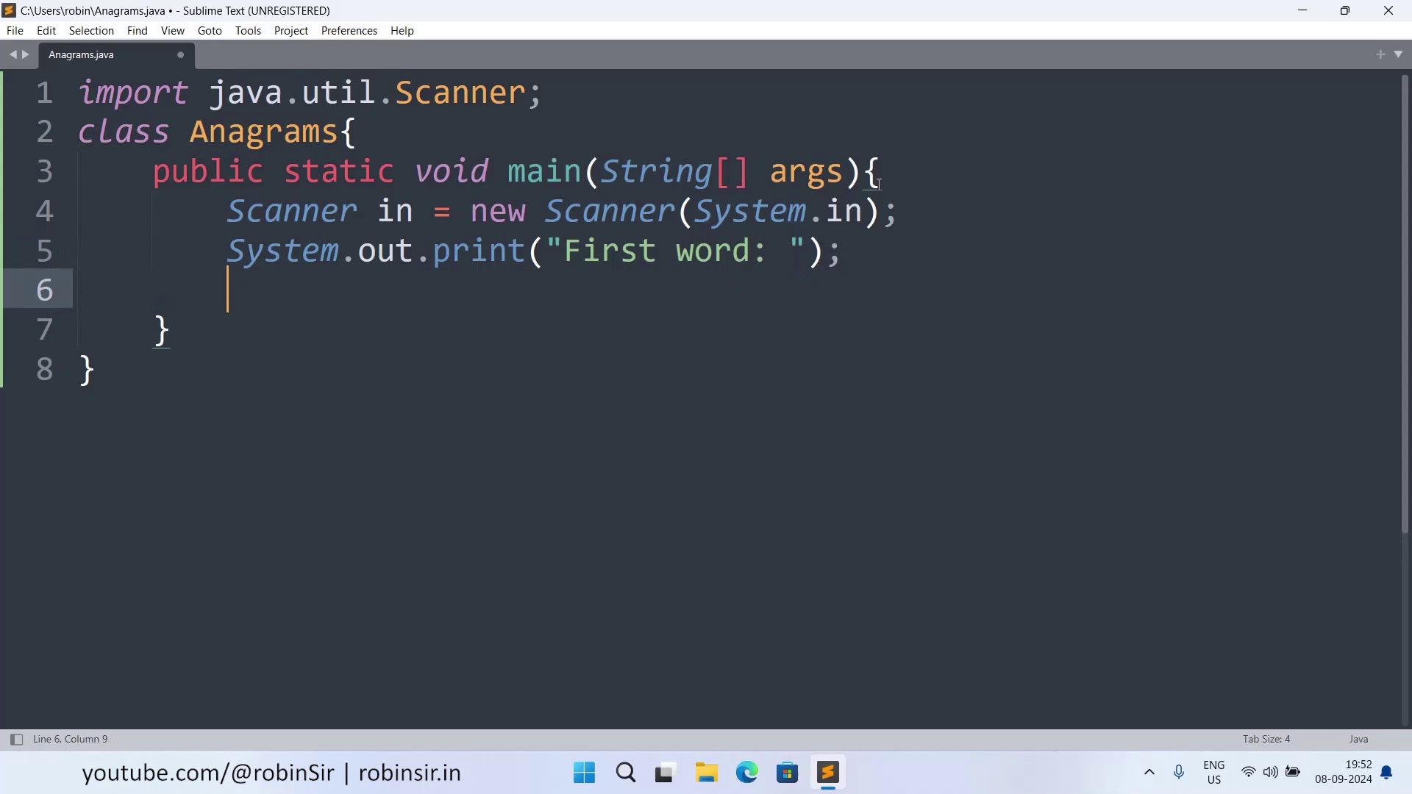
type("String a ")
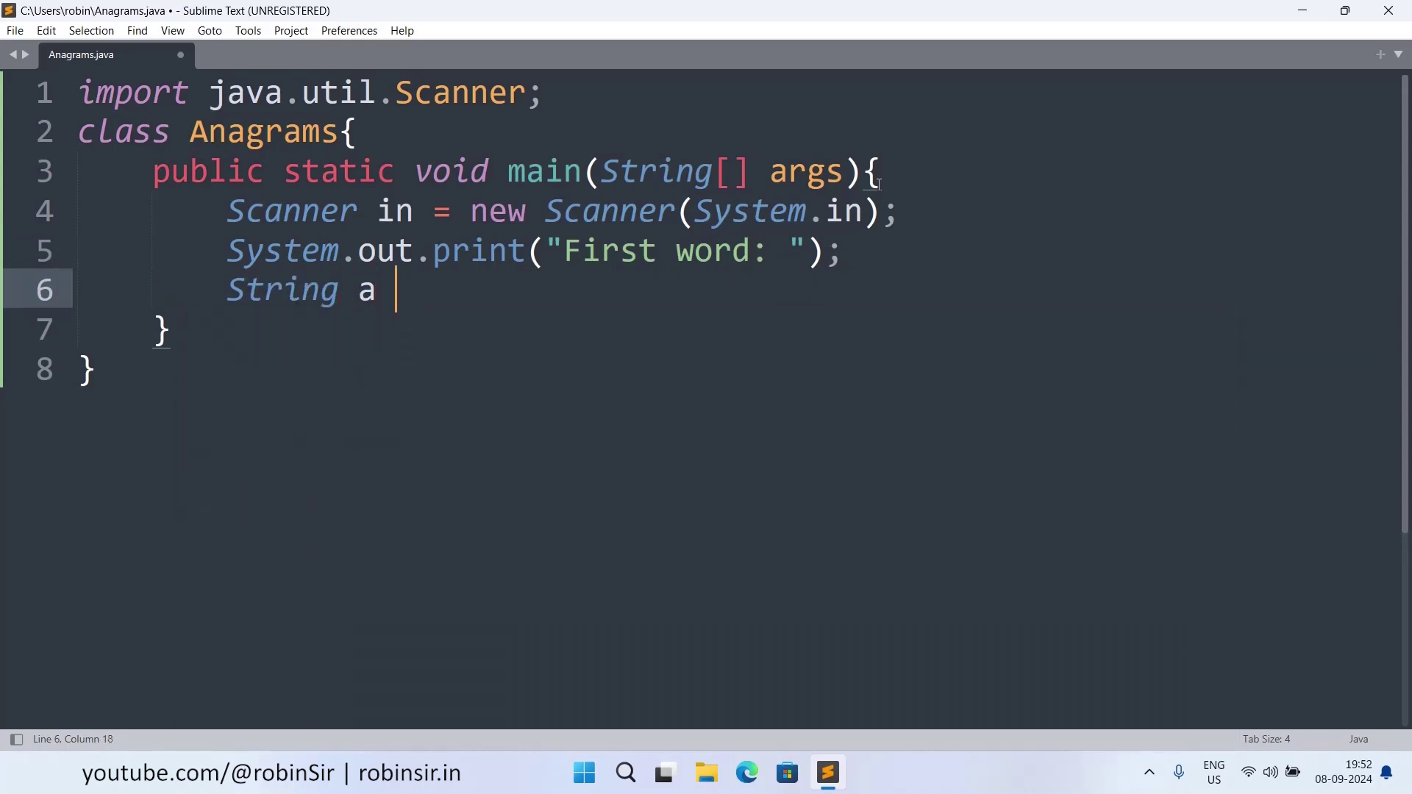
type("= in.n")
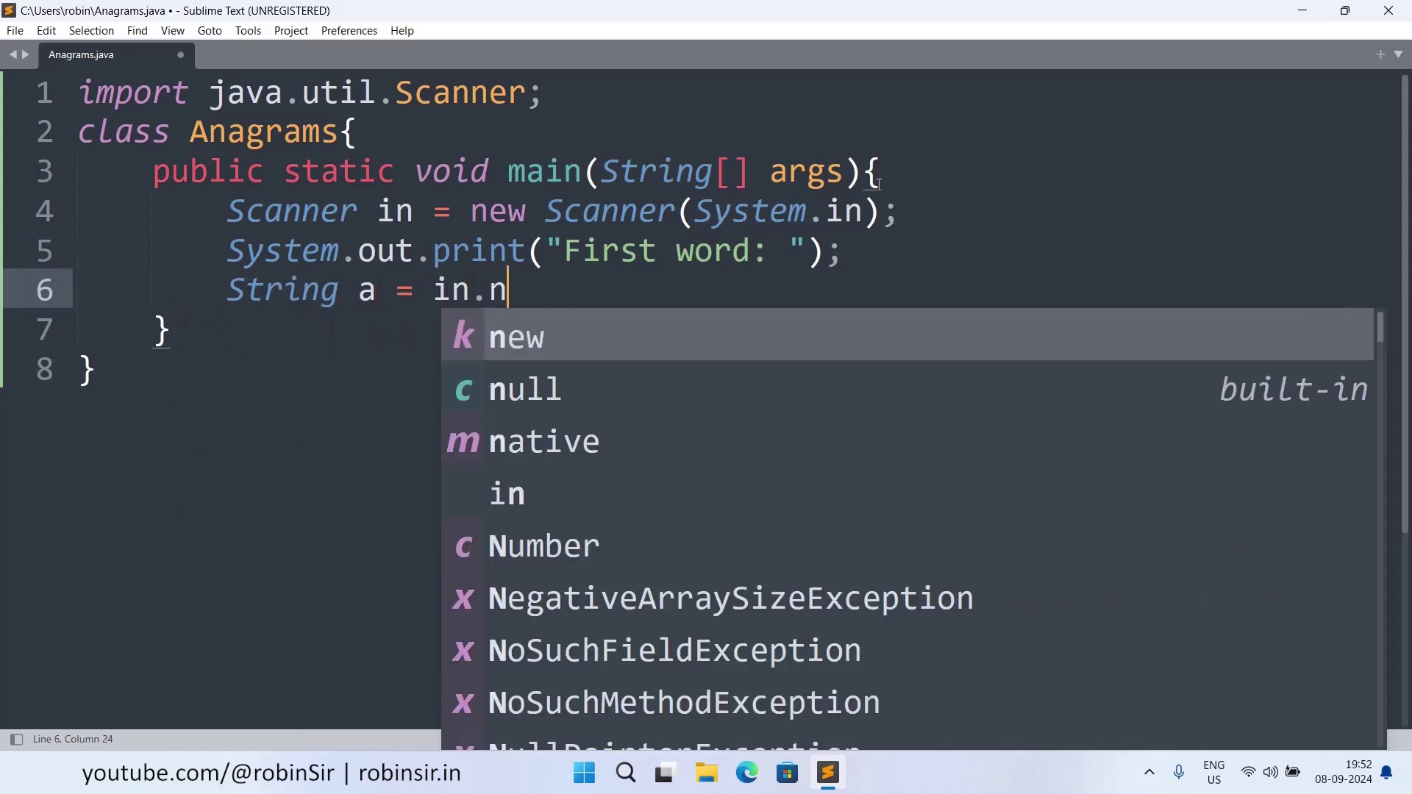
type("ext")
type("(")
key("BackSpace")
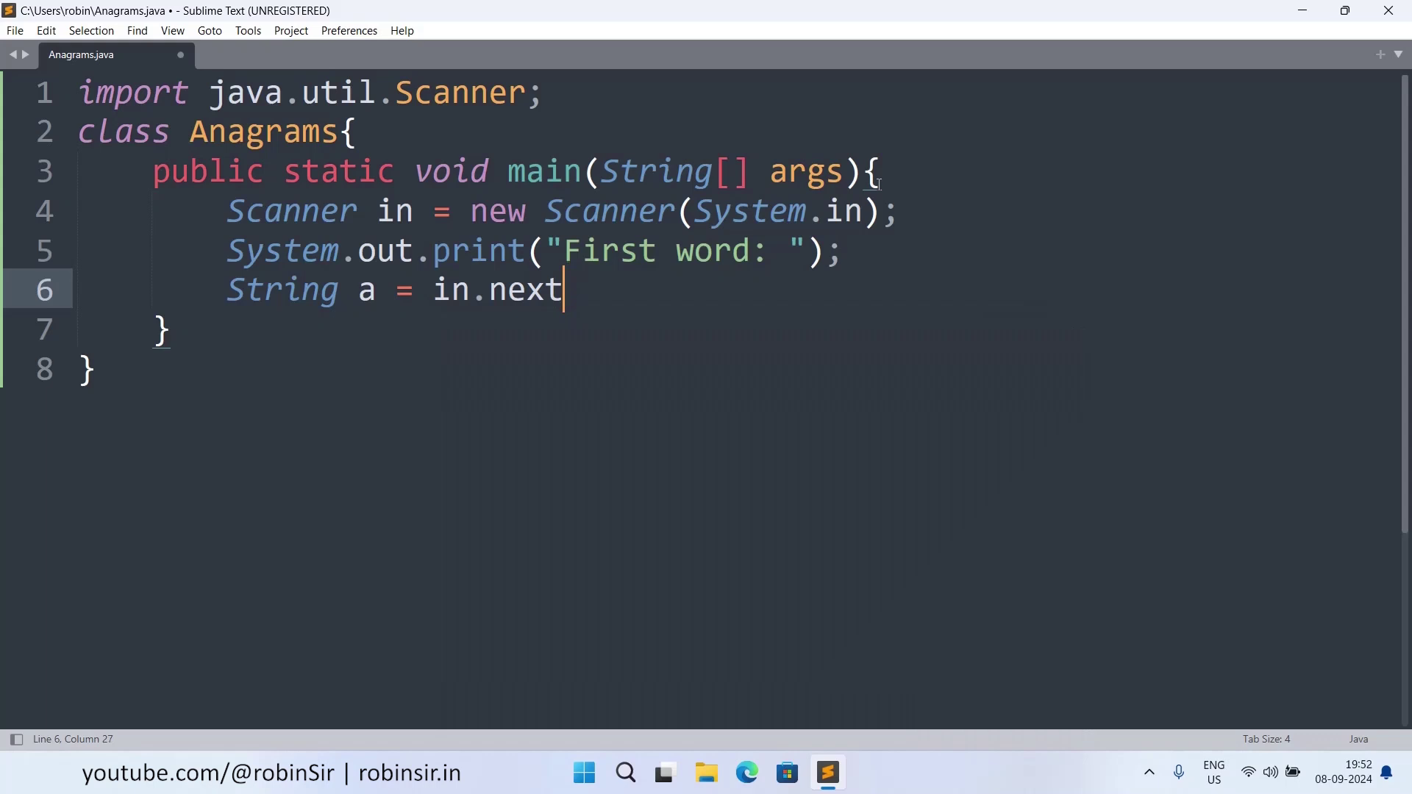
type("().to")
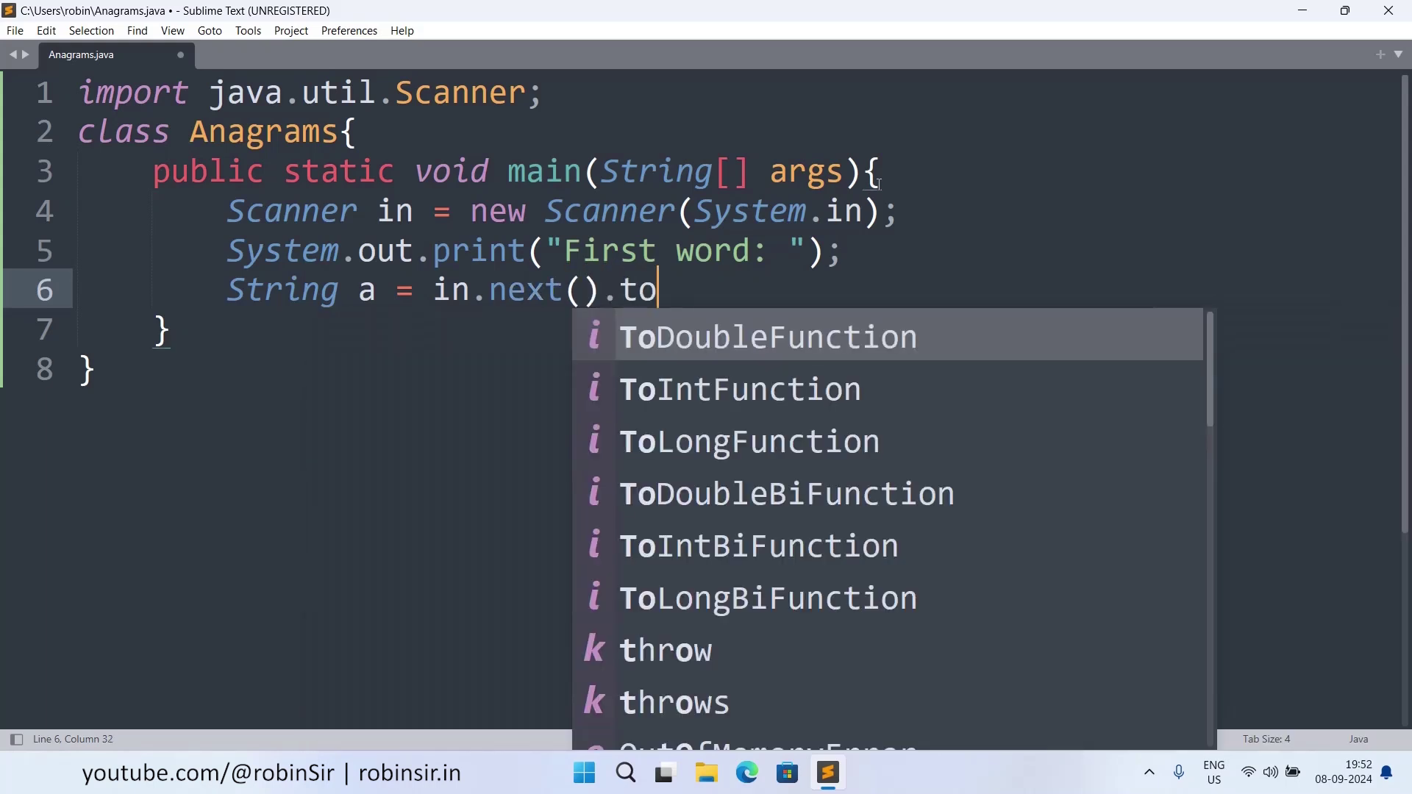
type("UpperCase")
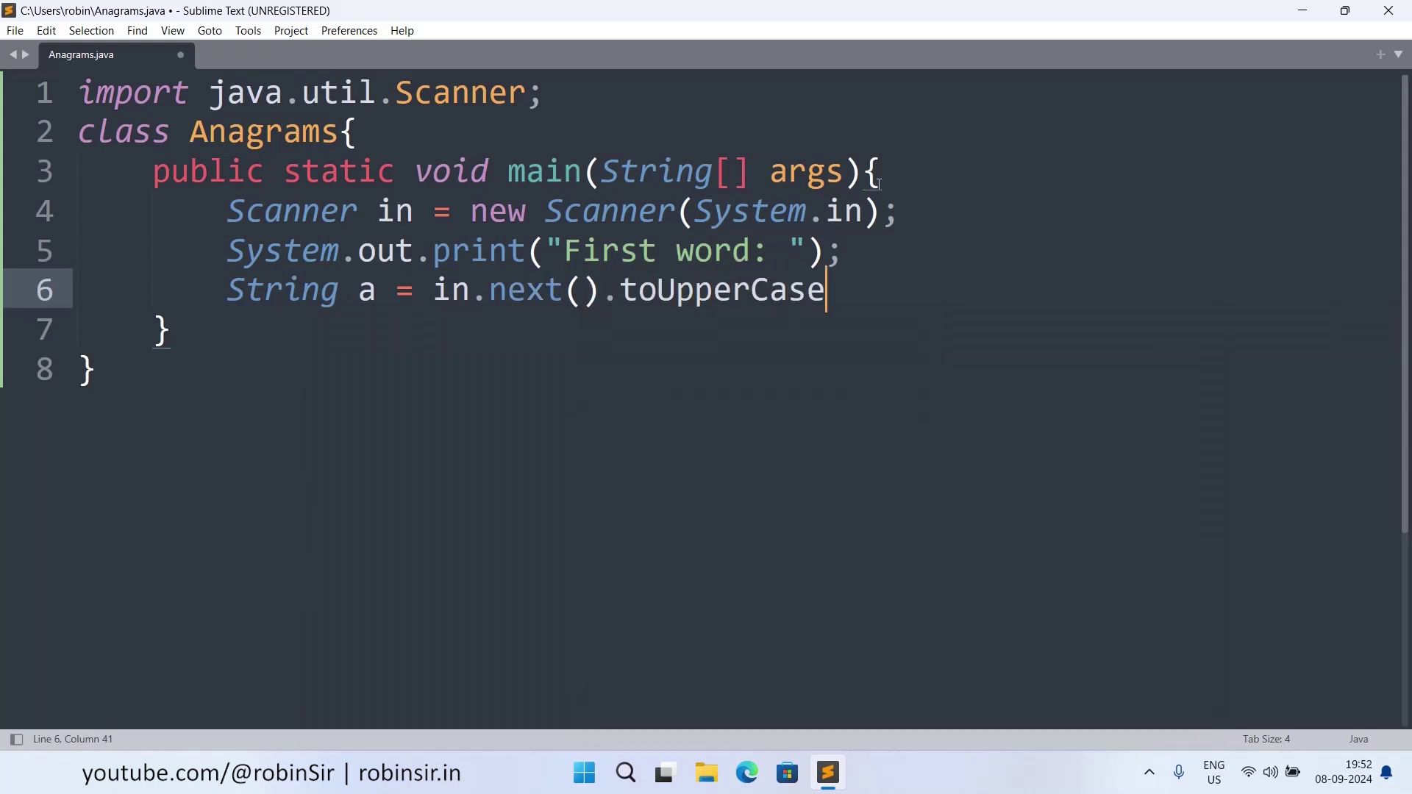
type("();")
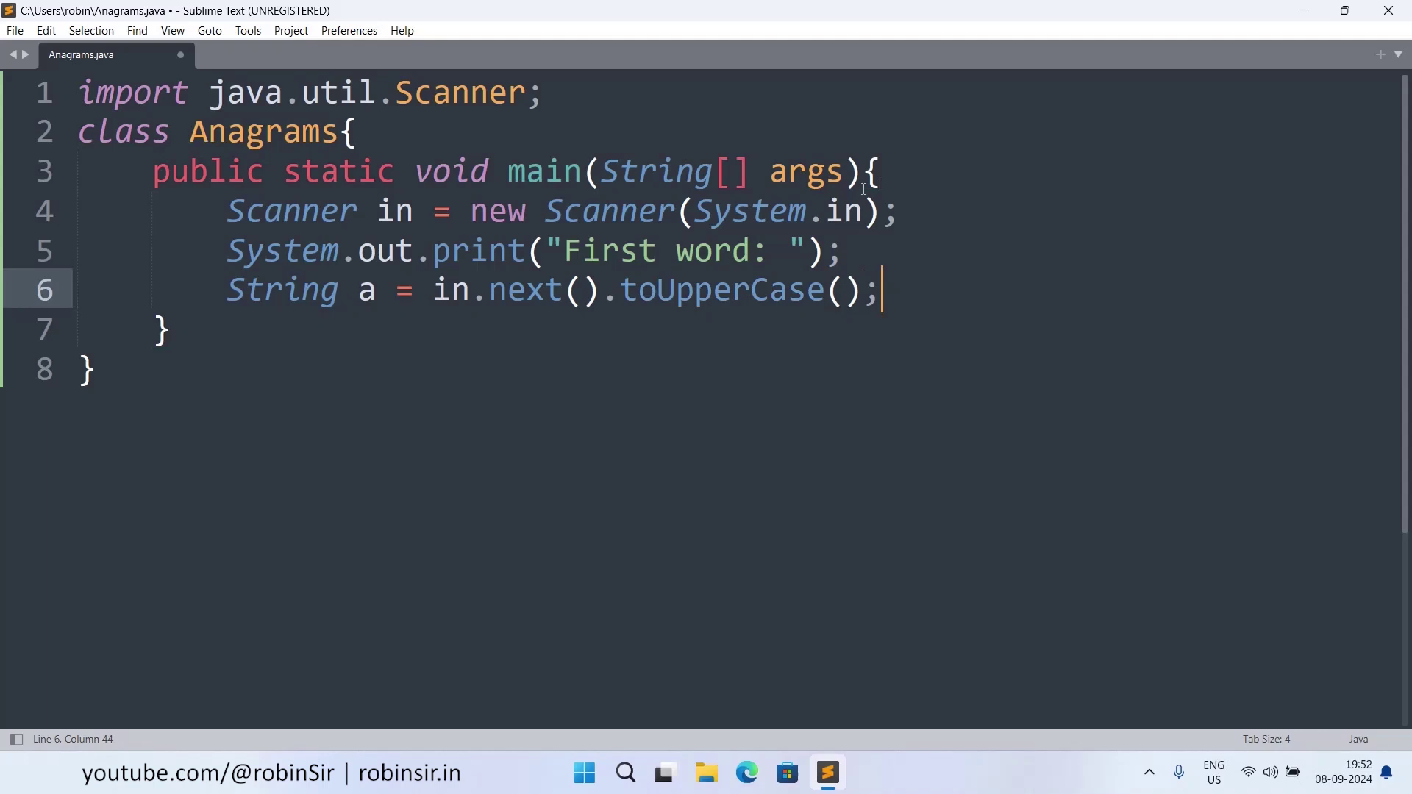
- Duplicate the prompt lines as a 'Second word' prompt reading into b
left_click(229, 252, "shift")
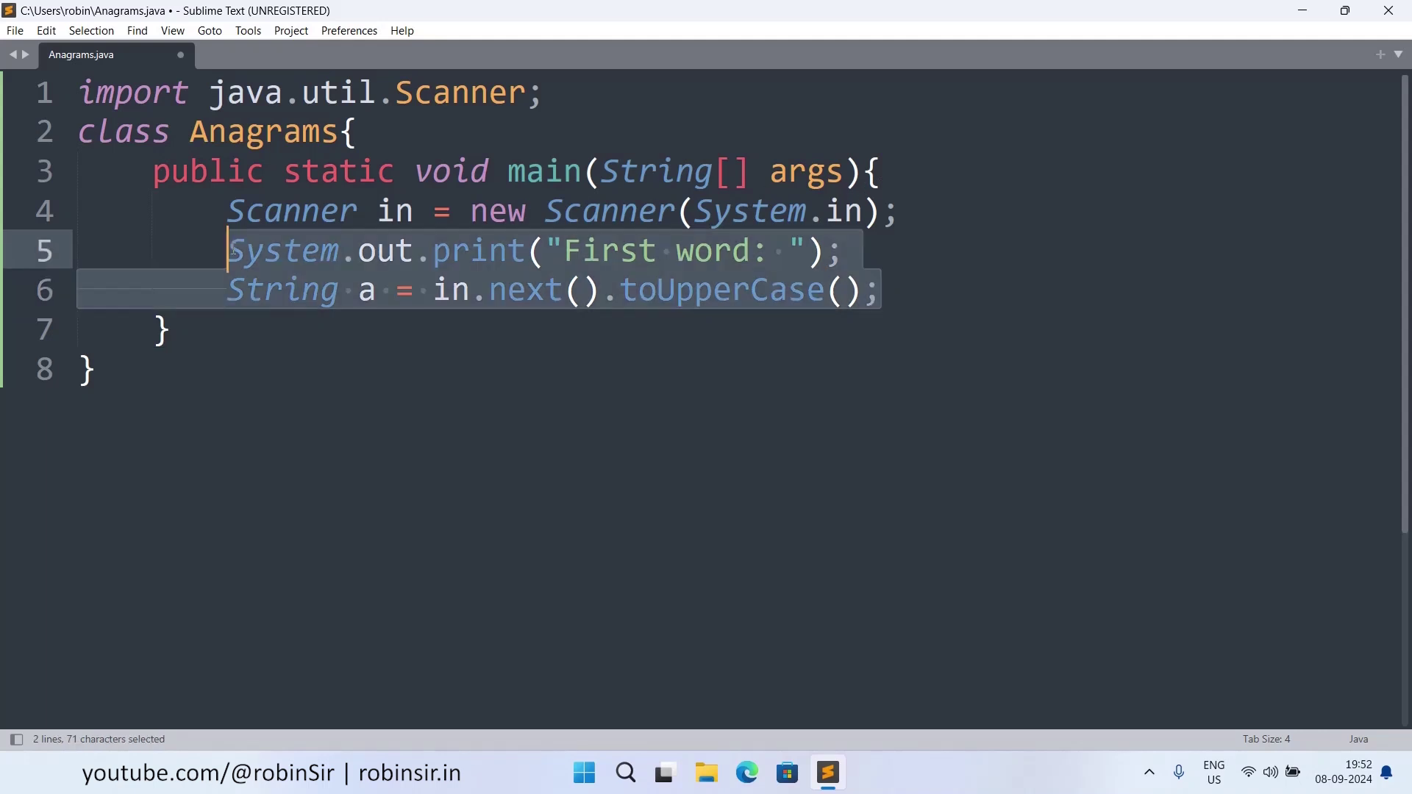
key("ctrl+c")
left_click(898, 300)
key("Return")
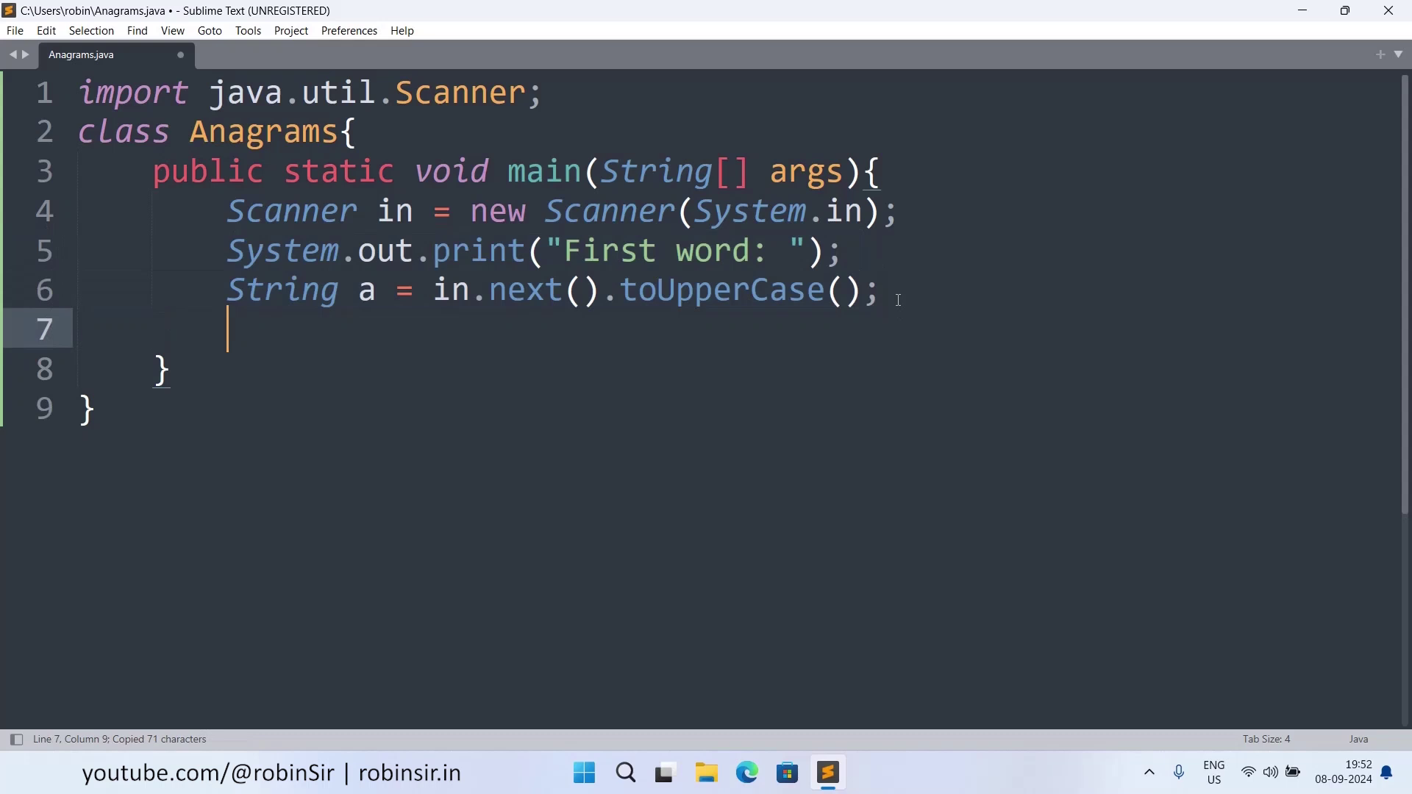
key("ctrl+v")
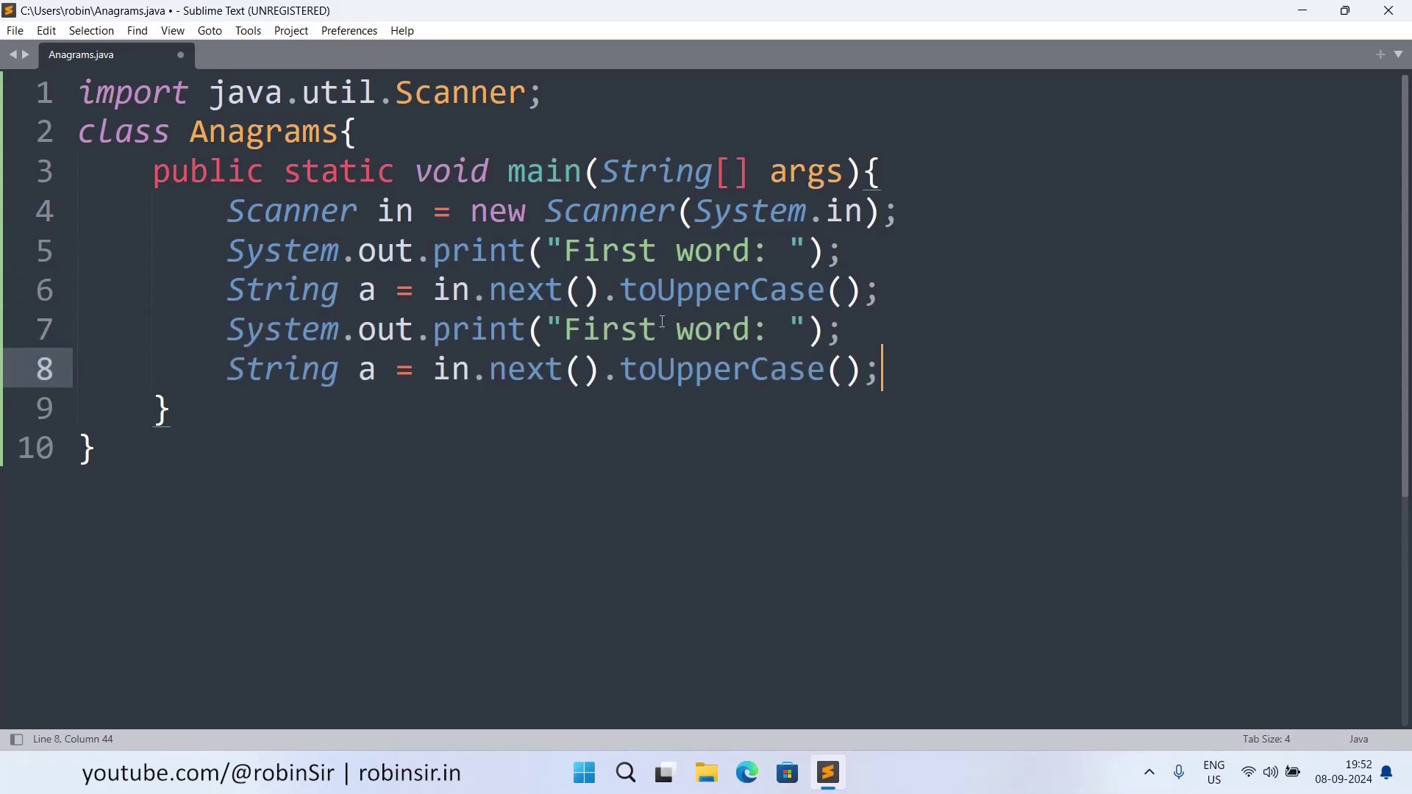
left_click(658, 329)
key("BackSpace")
key("BackSpace")
key("BackSpace")
key("BackSpace")
key("BackSpace")
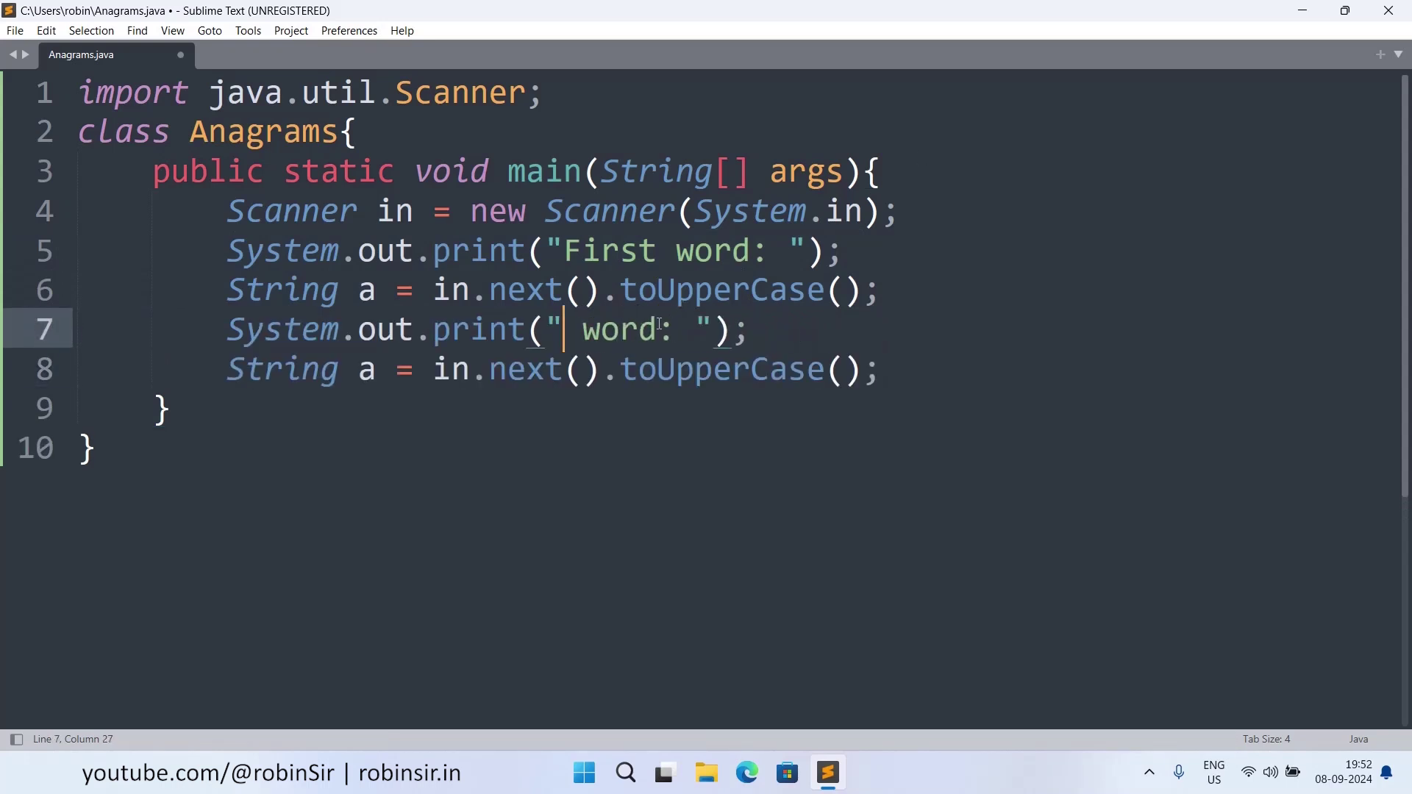
type("Second")
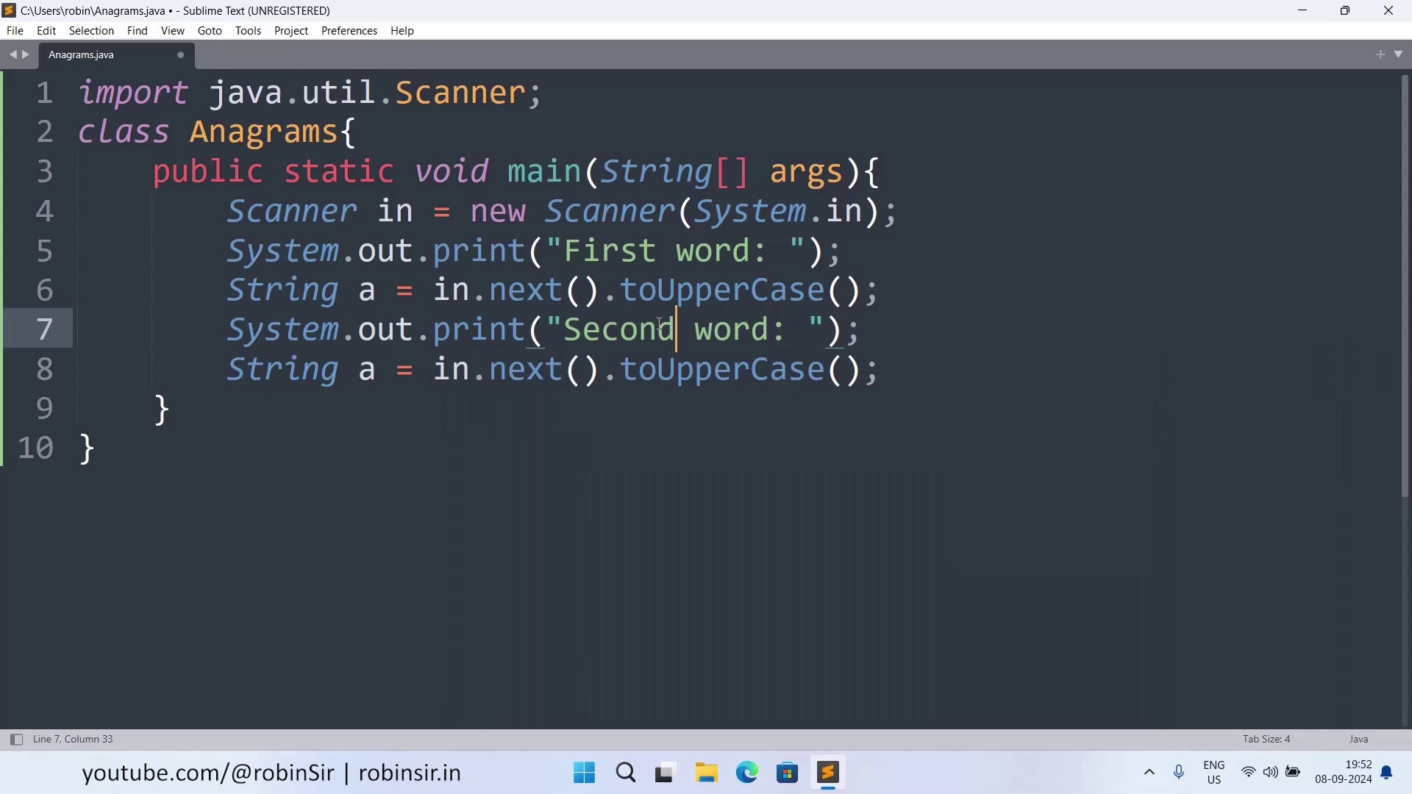
left_click(375, 372)
key("BackSpace")
type("b")
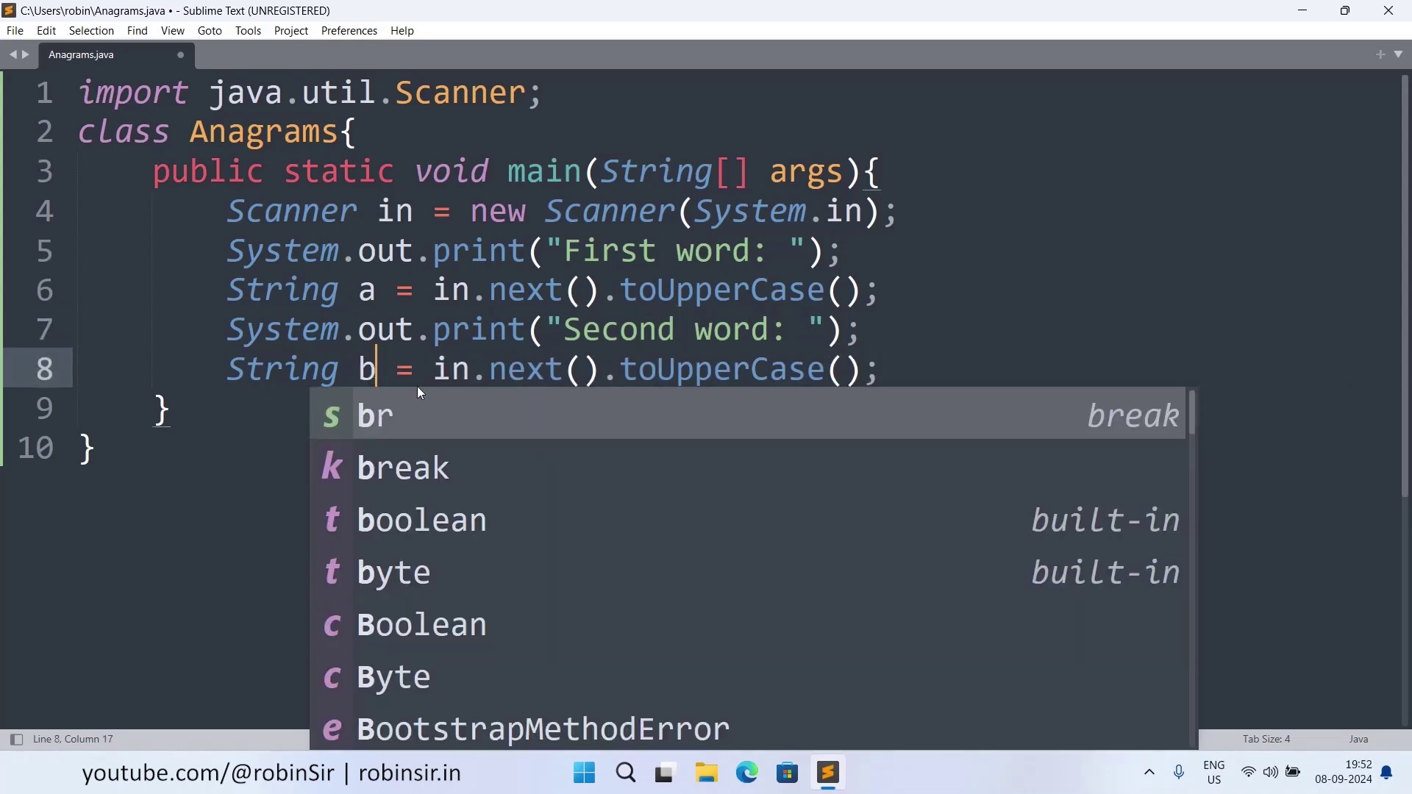
left_click(910, 367)
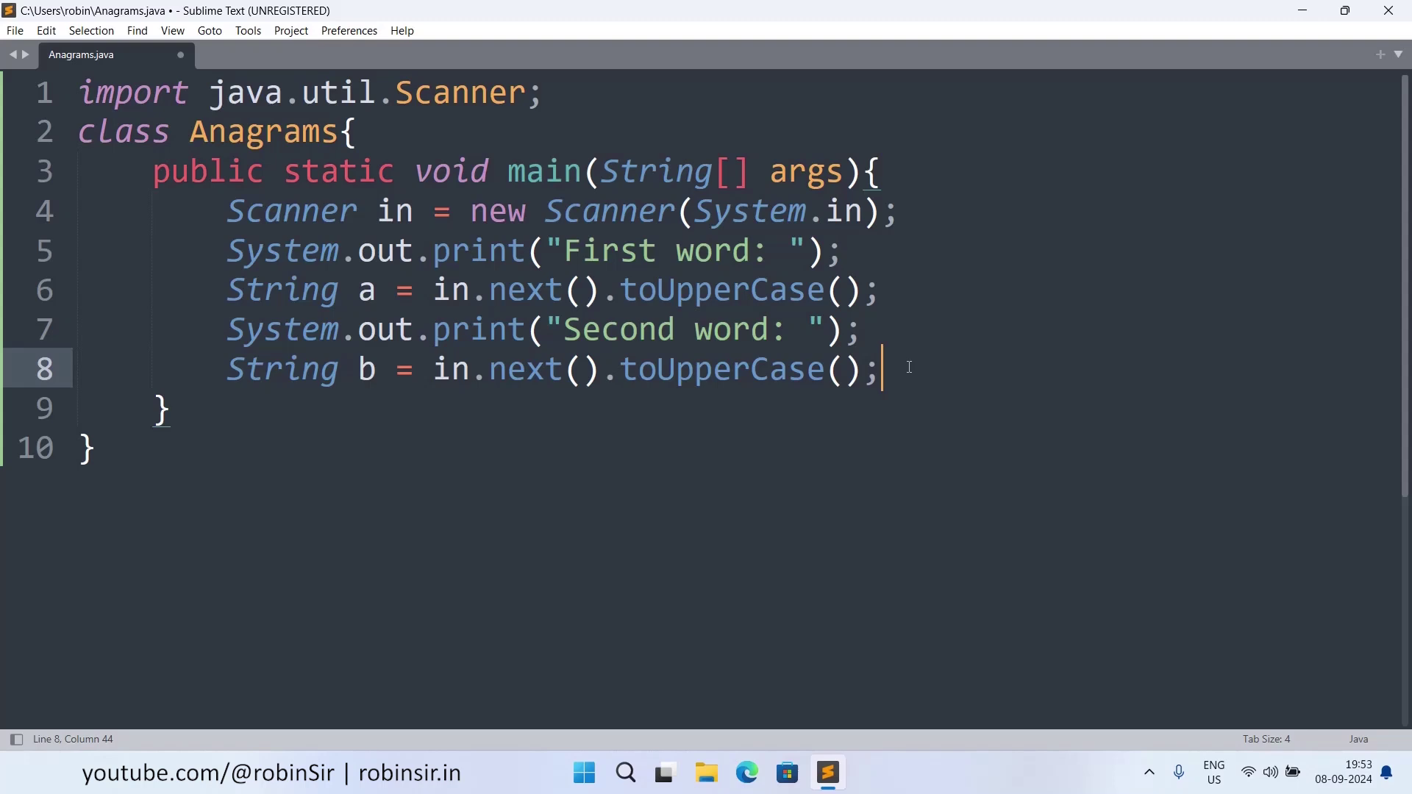
- Add if(a.length() != b.length()) printing "THEY ARE NOT ANAGRAMS." and returning
key("Return")
type("if")
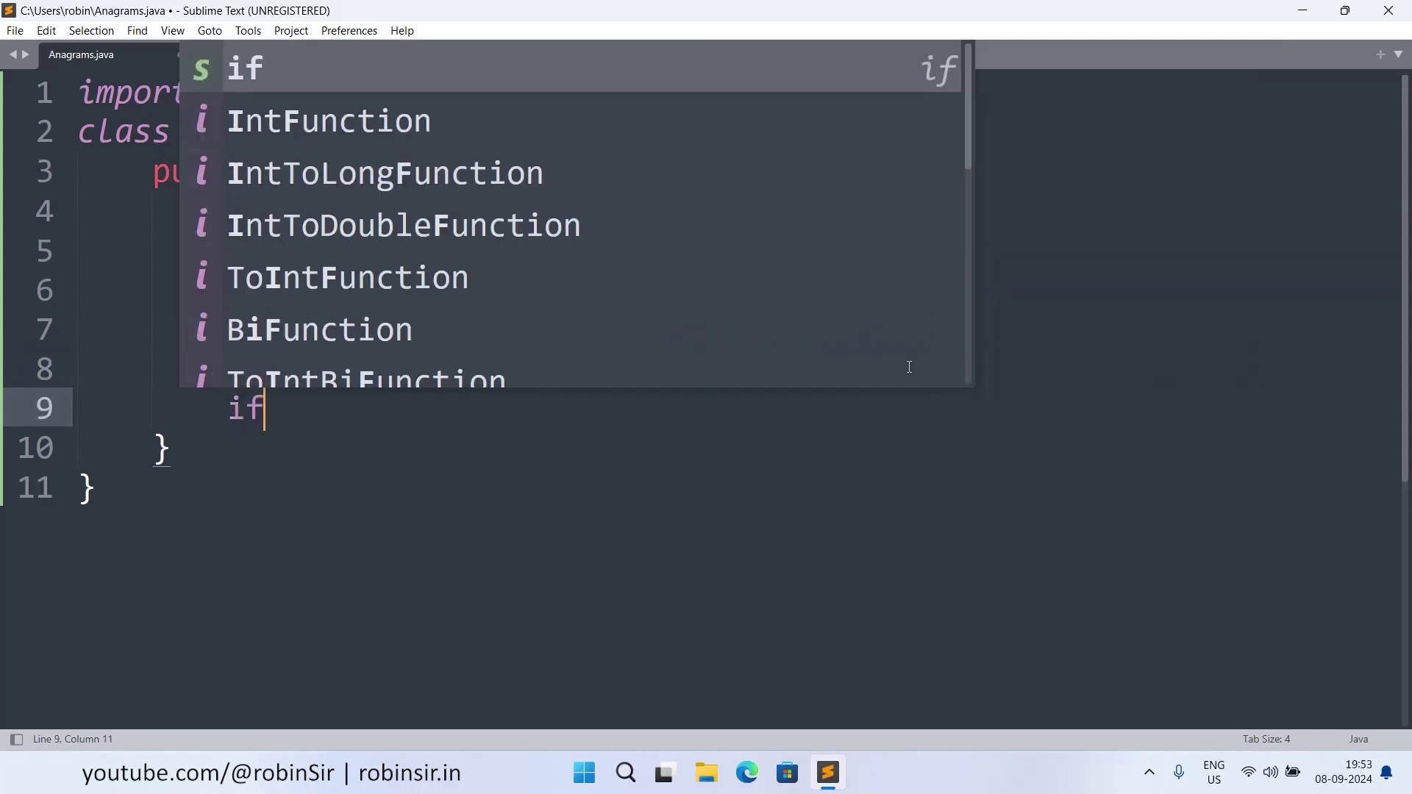
type("(a.leng")
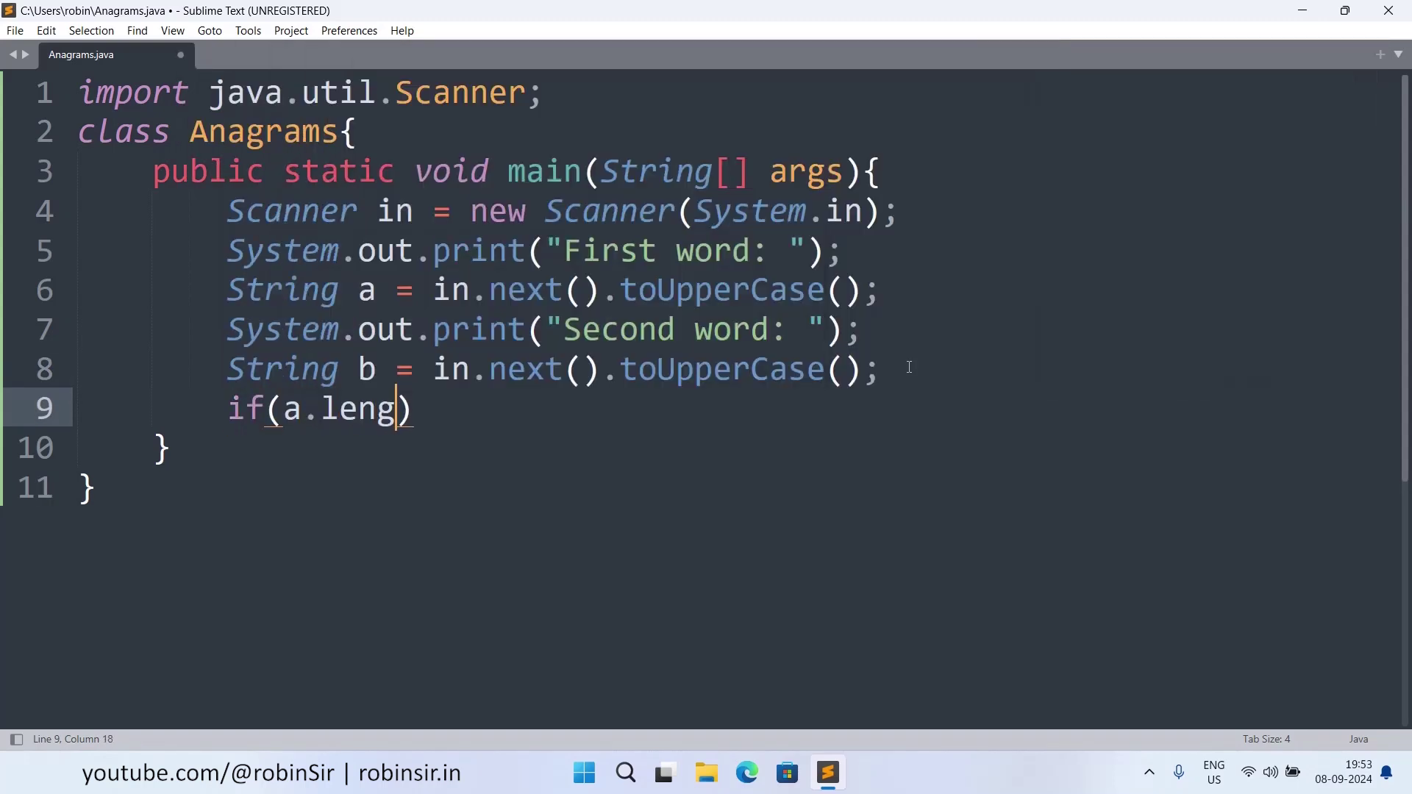
type("th() ")
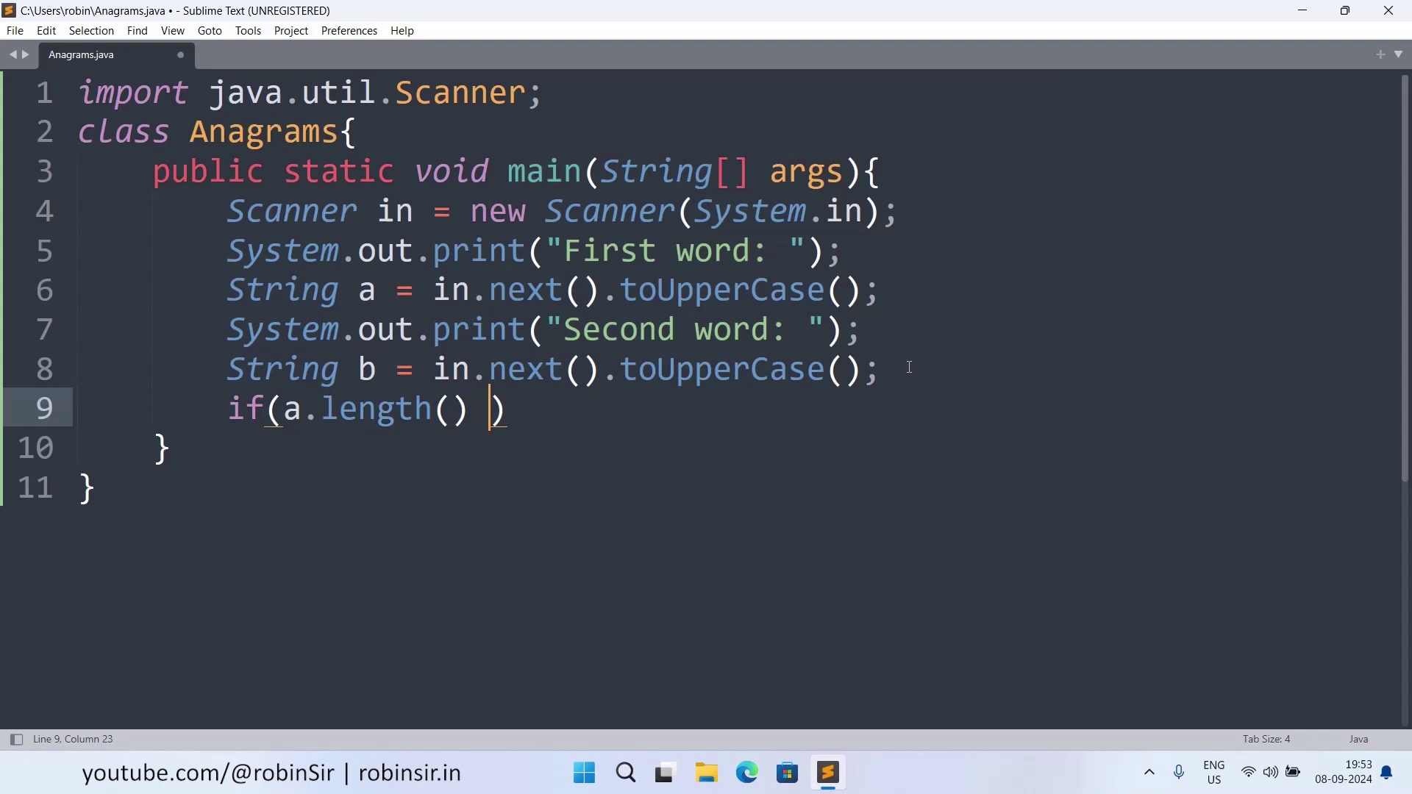
type("!= a")
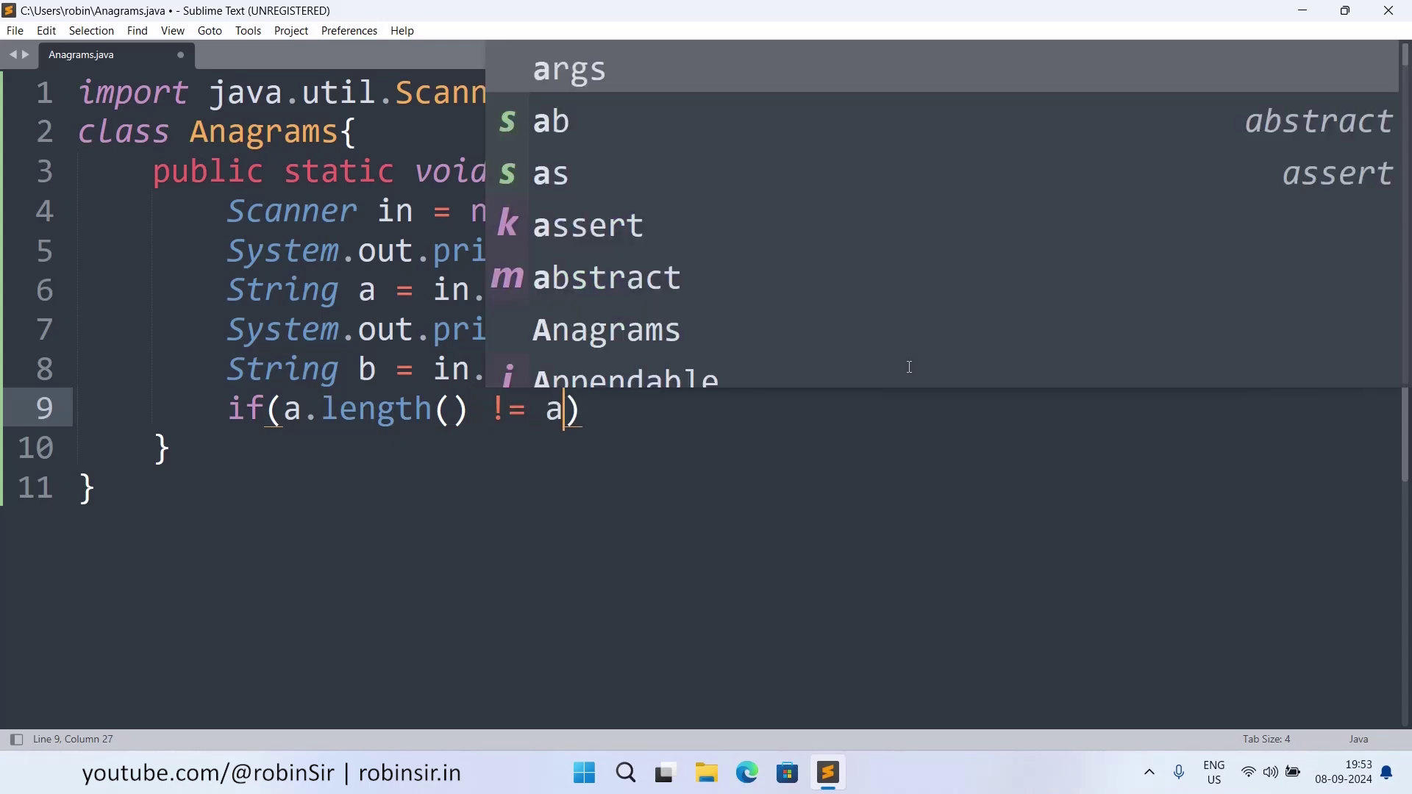
key("BackSpace")
type("b.le")
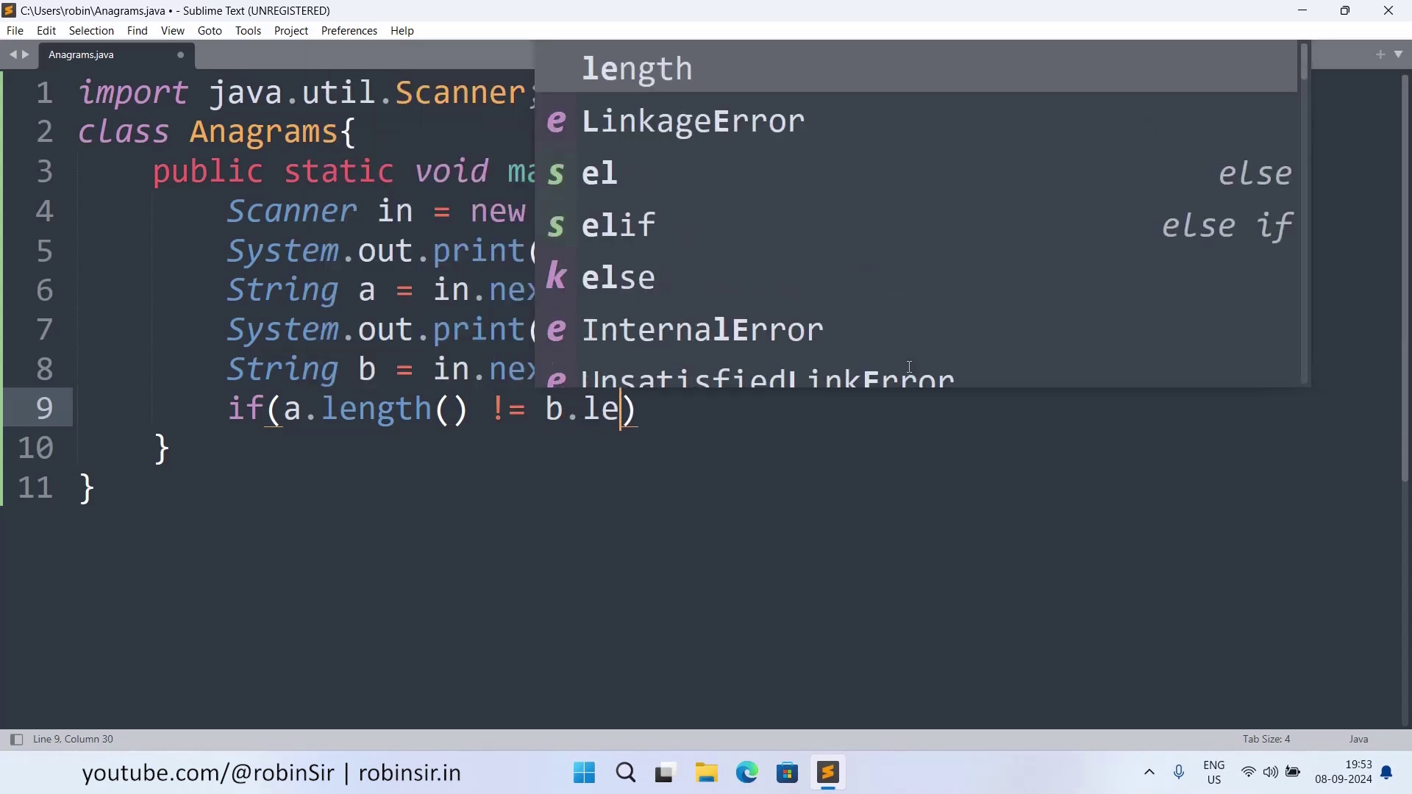
type("ngth())")
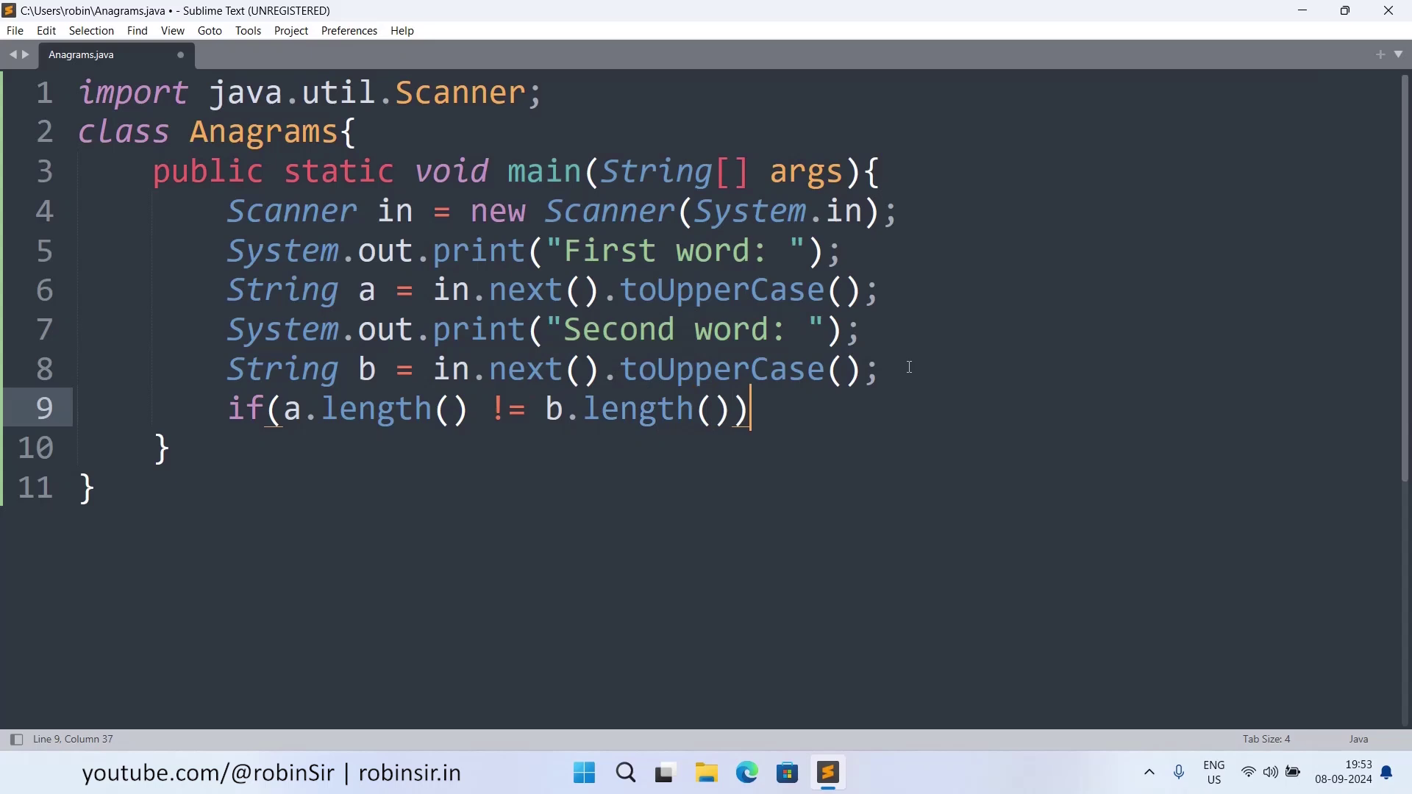
type("{")
key("Return")
type("Syste")
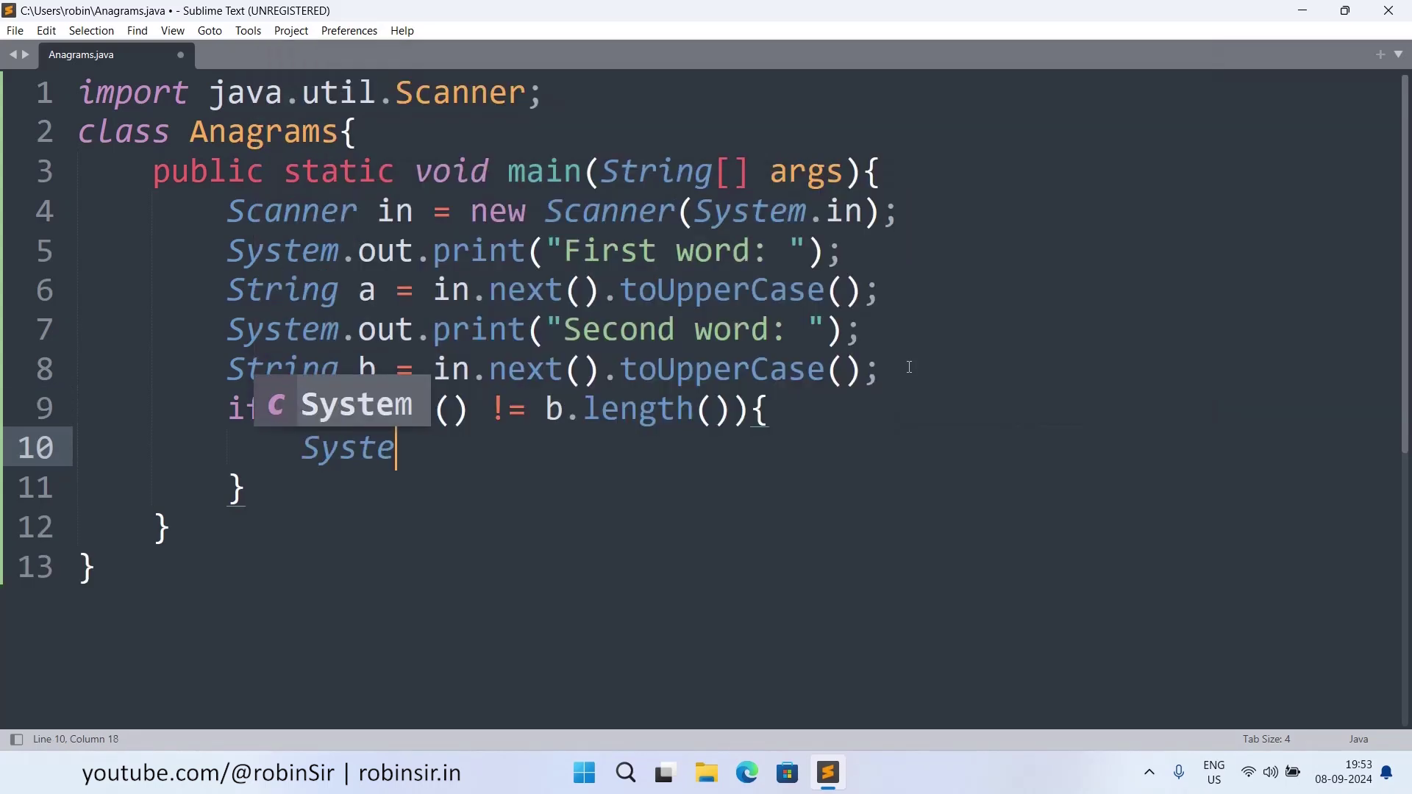
type("m.out.print")
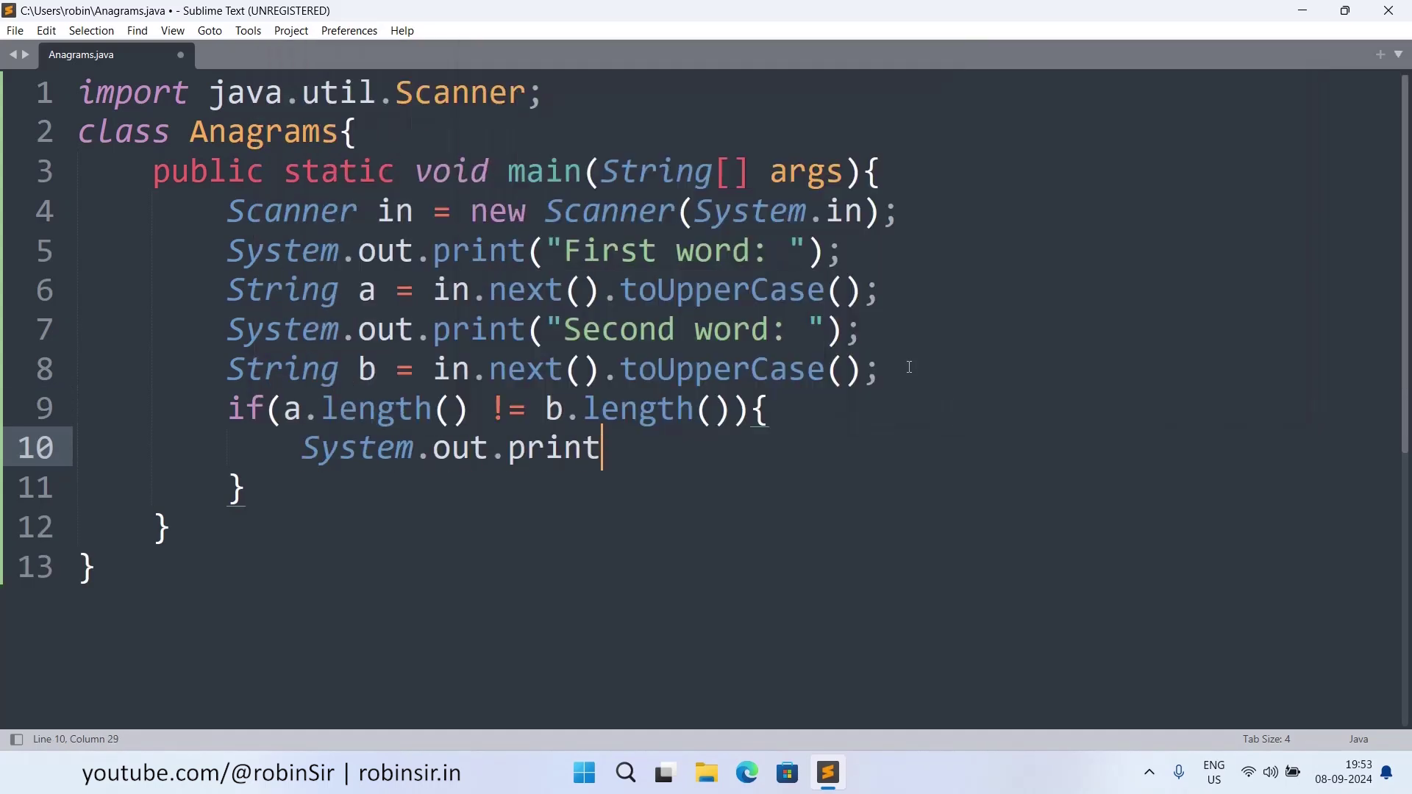
type("ln(\"T")
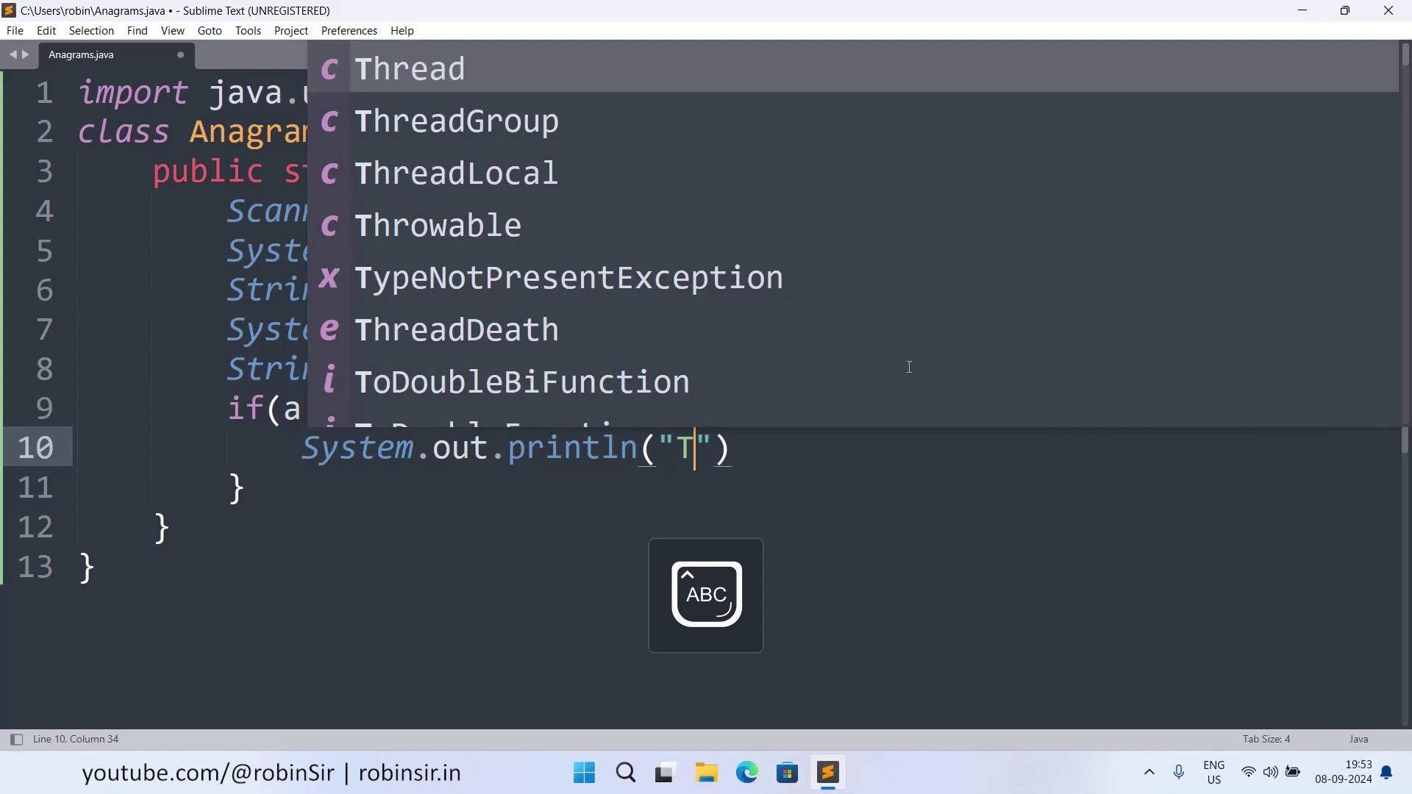
type("HEY ARE NOT")
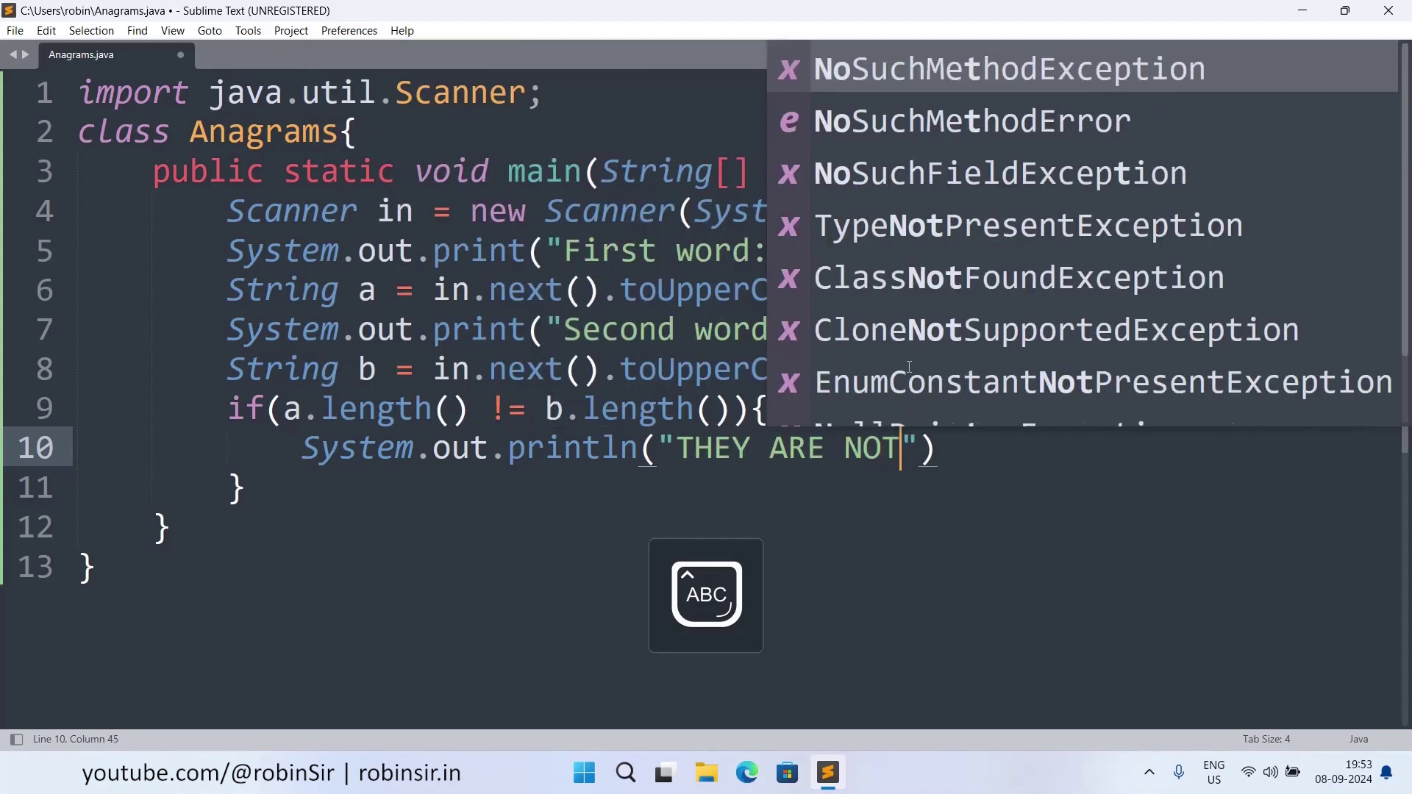
type(" ANAGRAMS")
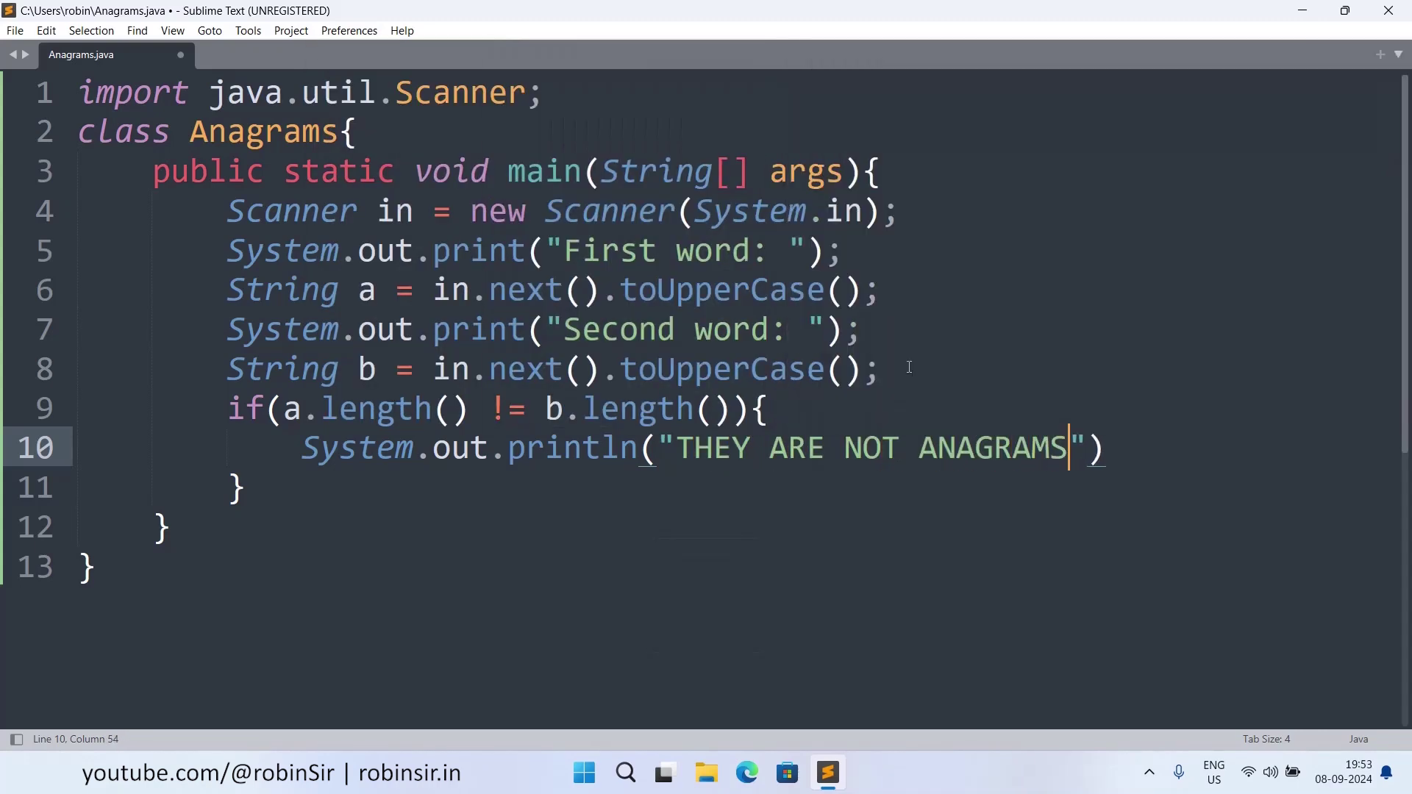
type(".")
key("End")
type(";")
key("Return")
key("Caps_Lock")
type("ret")
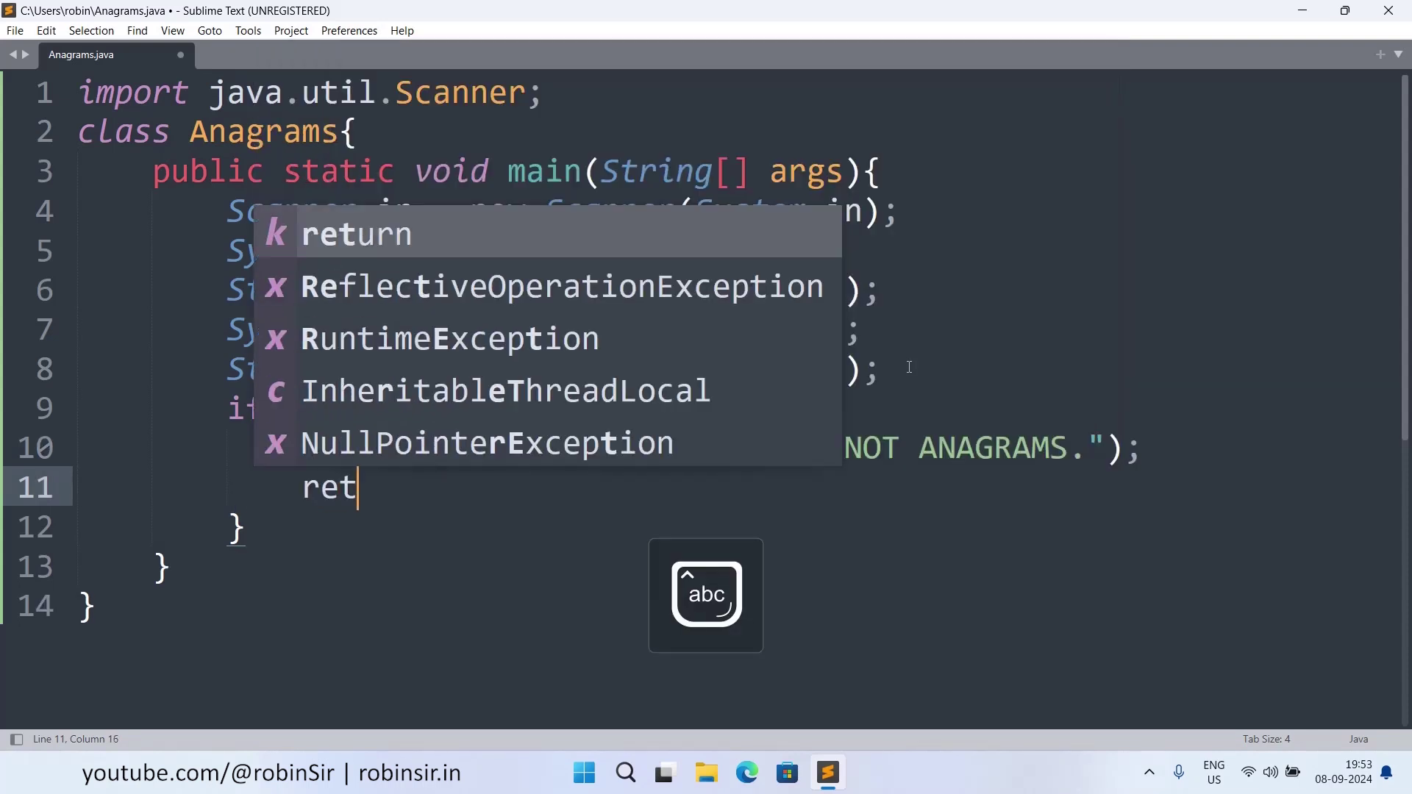
type("urn;")
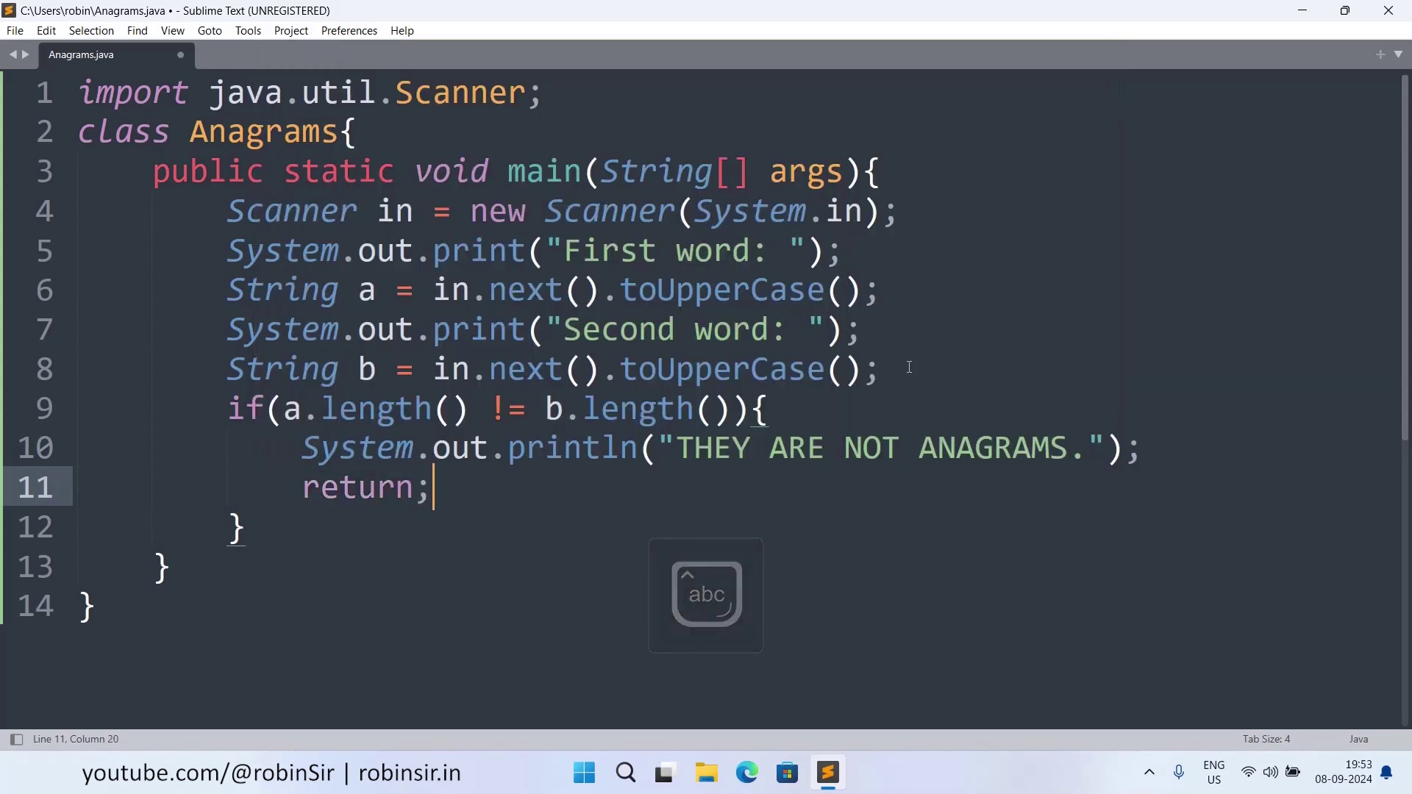
key("Down")
key("Return")
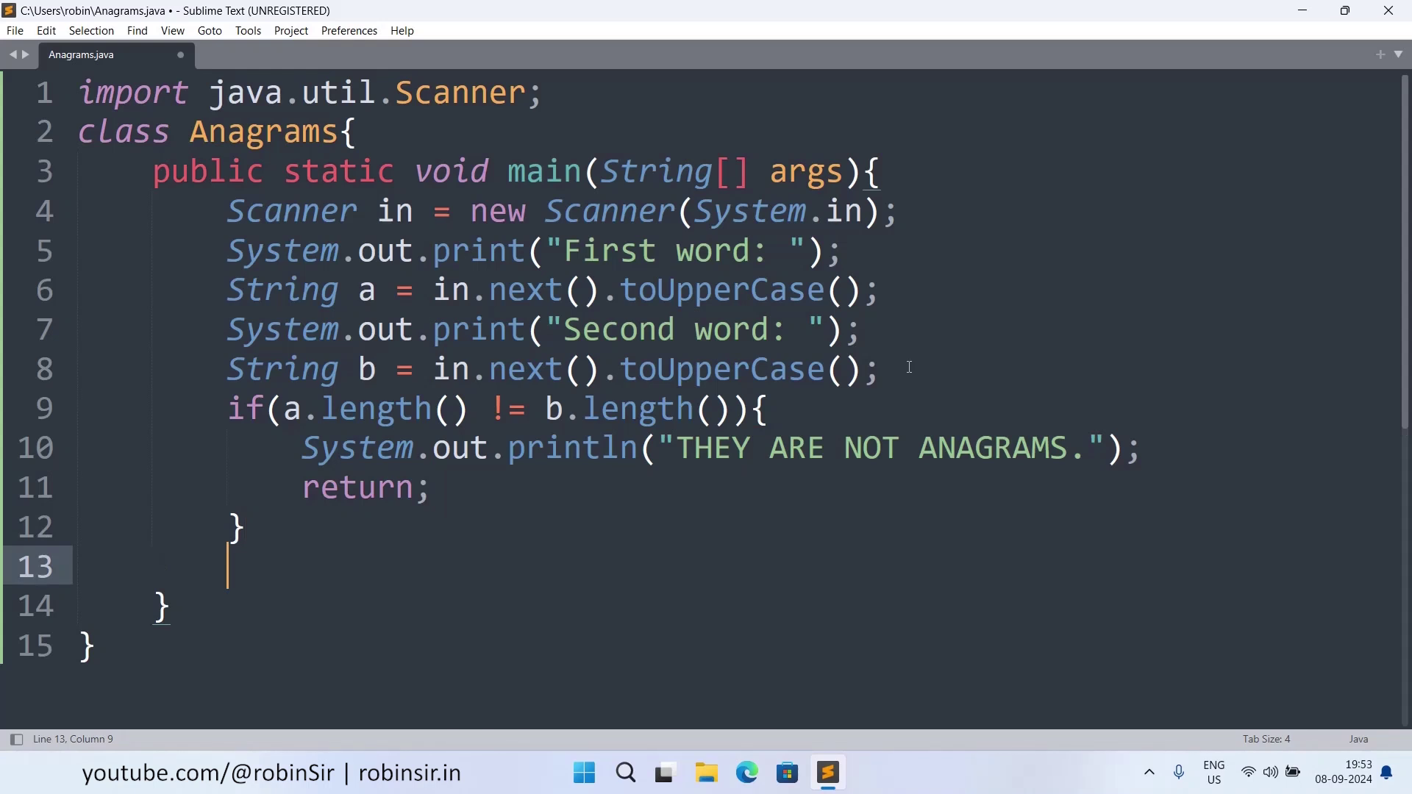
scroll(909, 366, "down", 2)
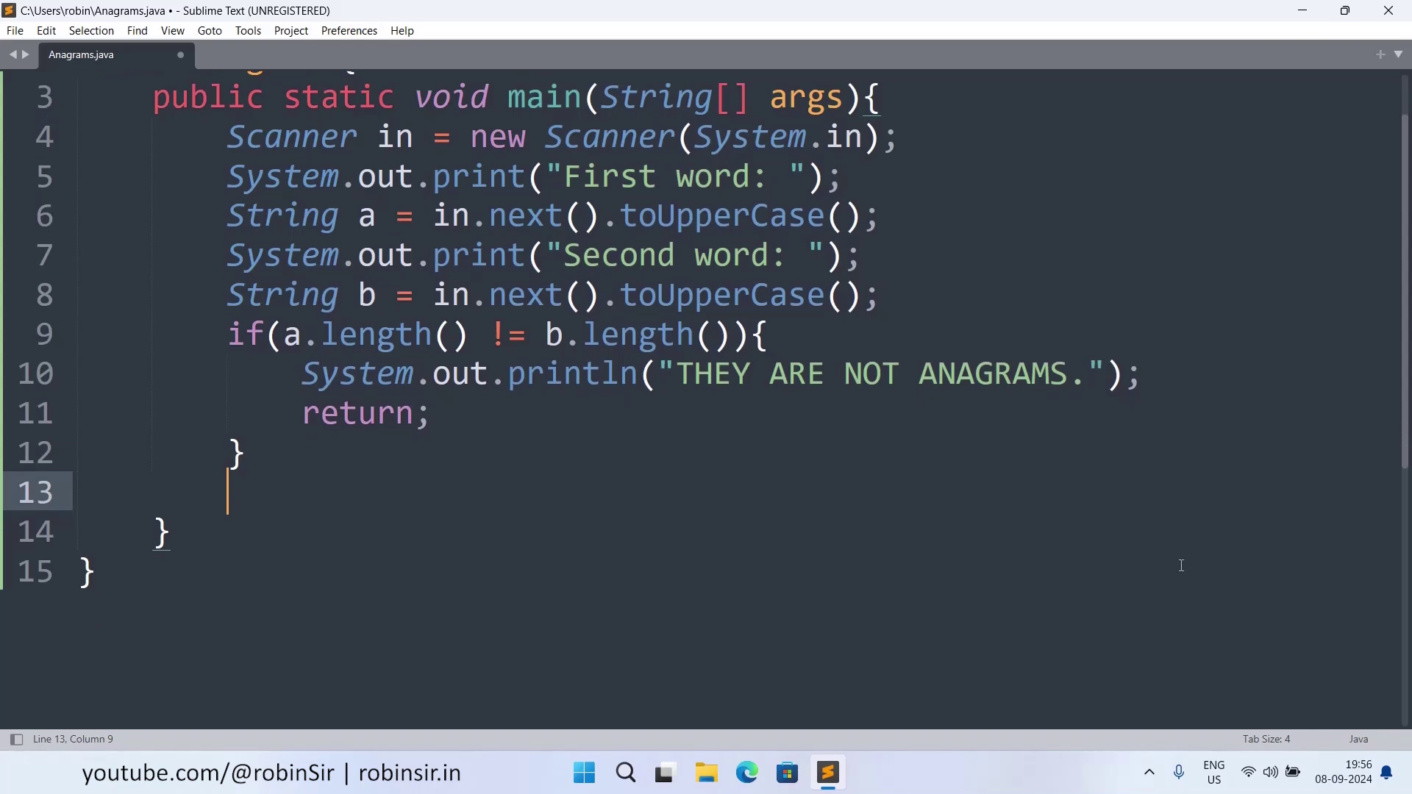
type("boolean ")
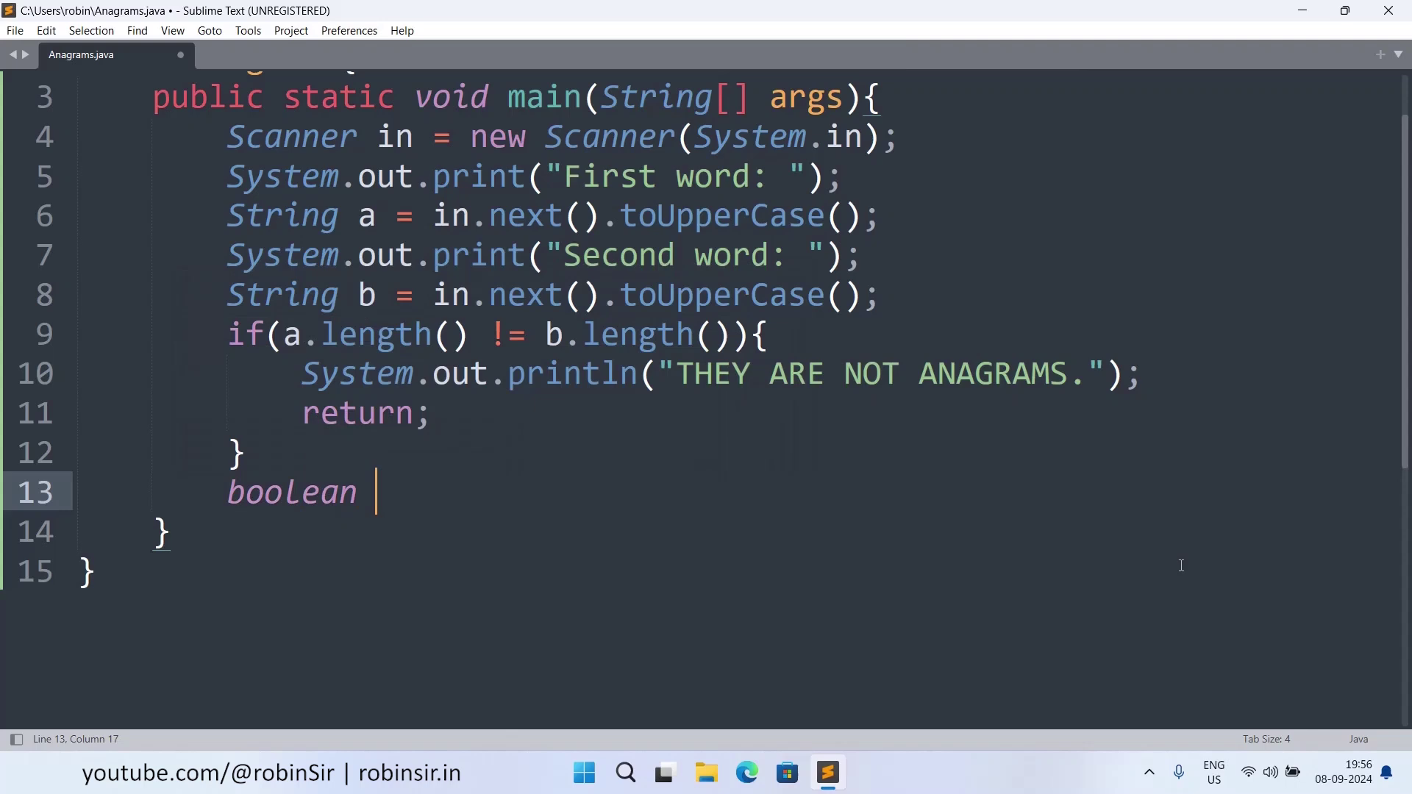
type("status ")
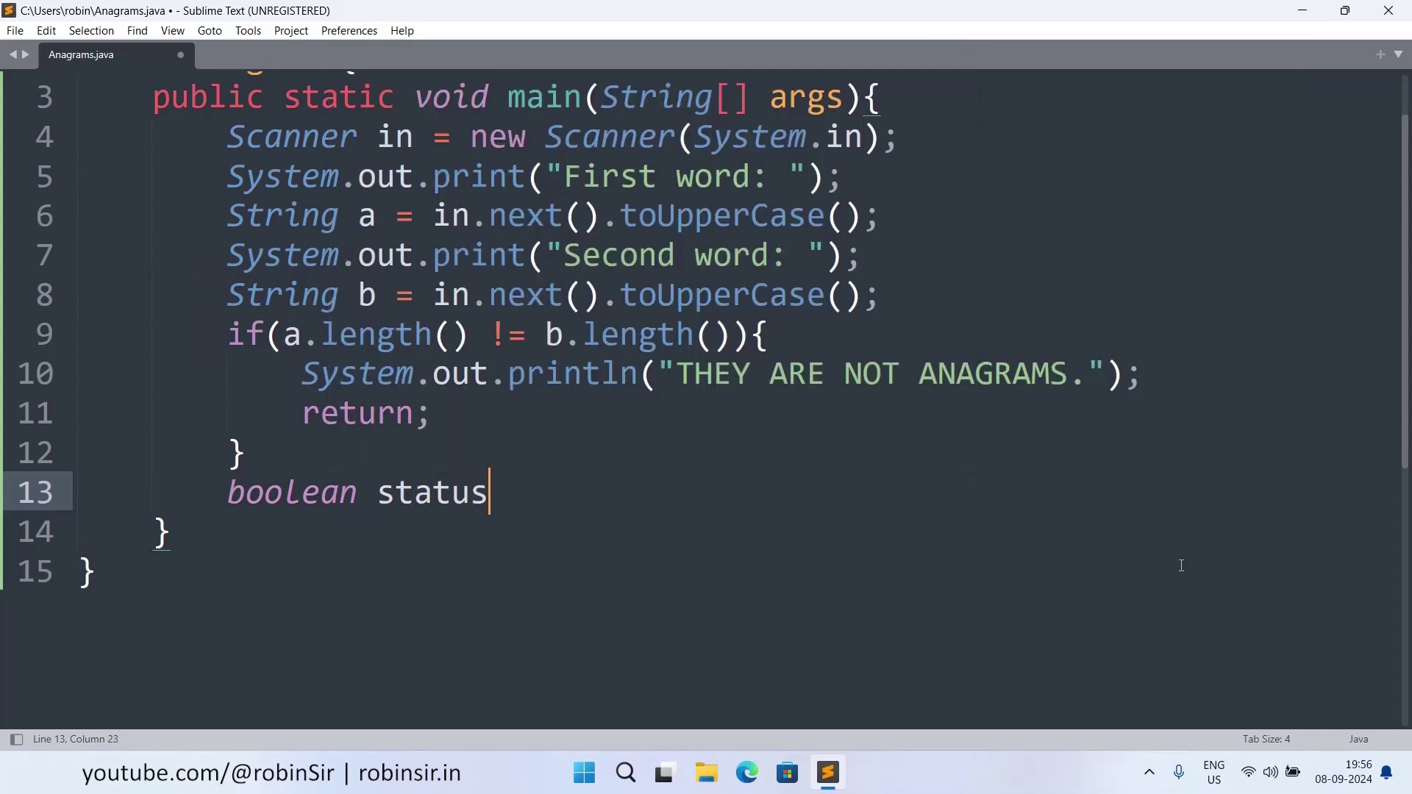
type("= true")
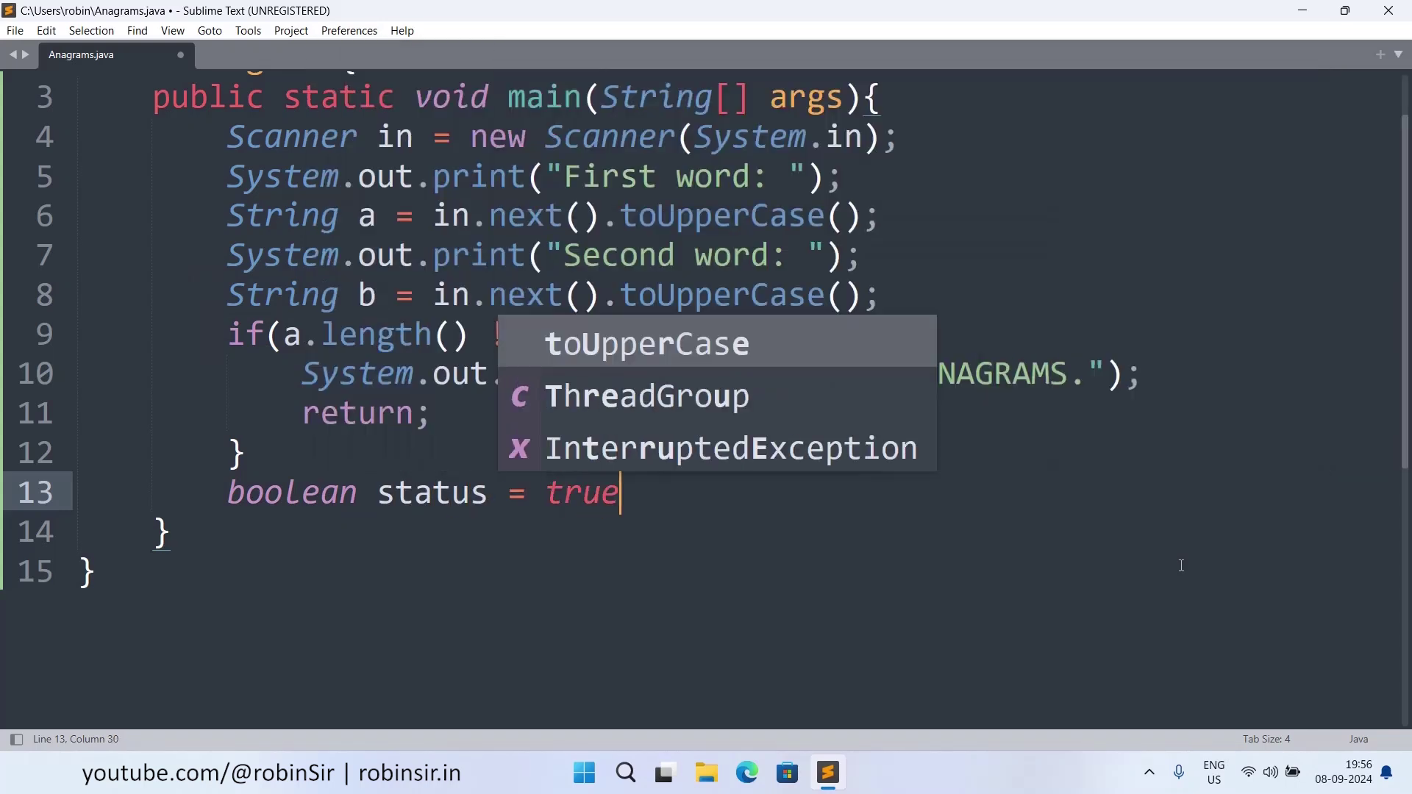
type(";")
- Declare boolean status = true; on line 13
key("Return")
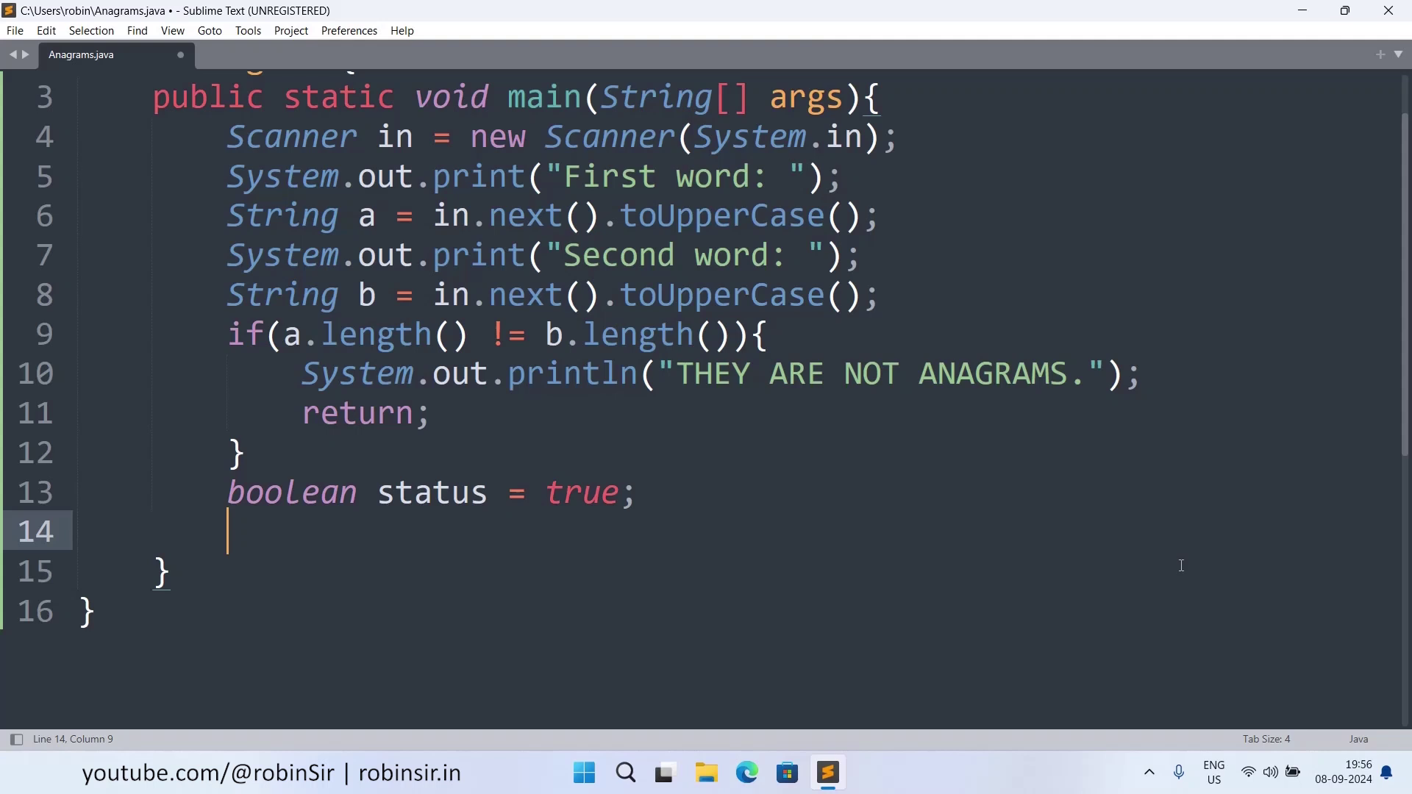
scroll(1181, 565, "down", 2)
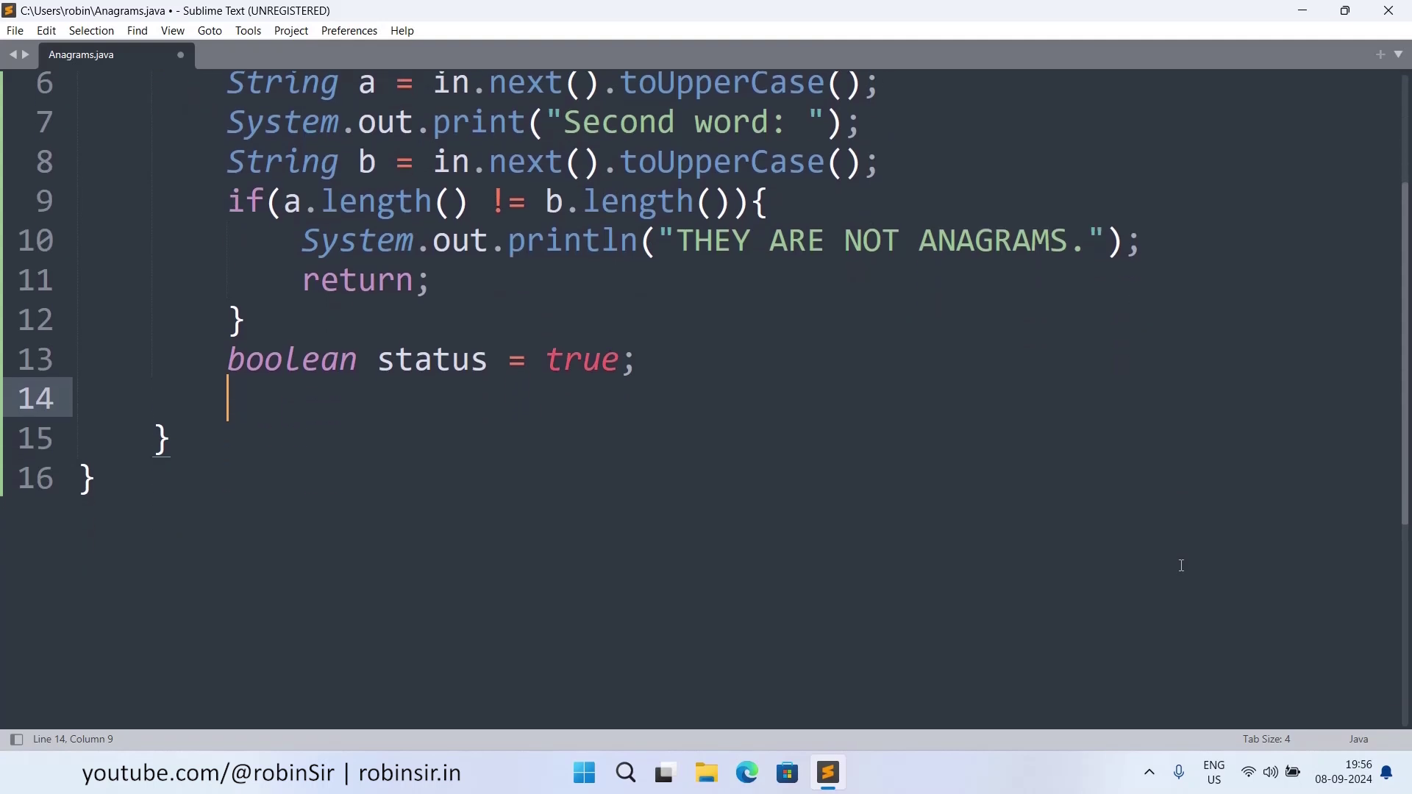
type("for(")
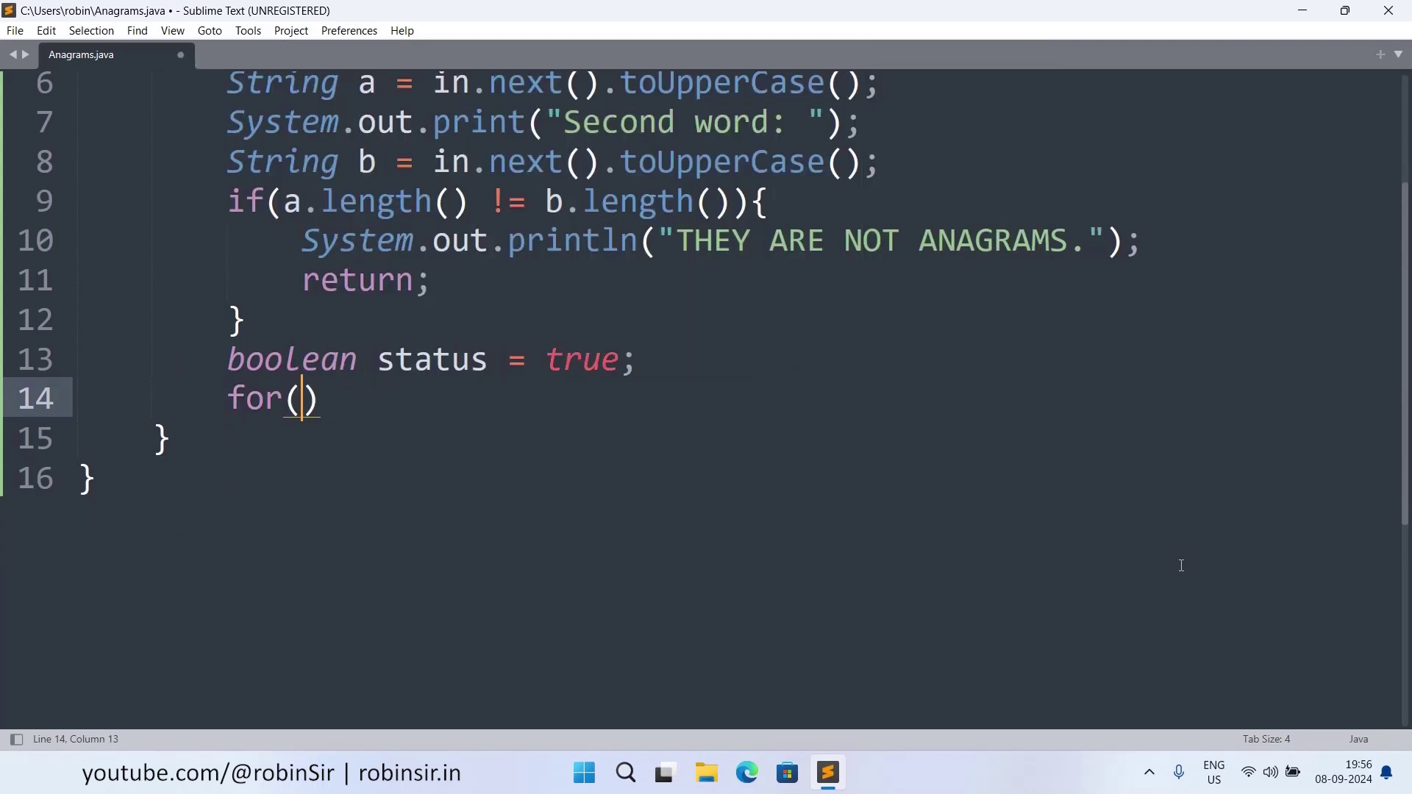
type("int i =")
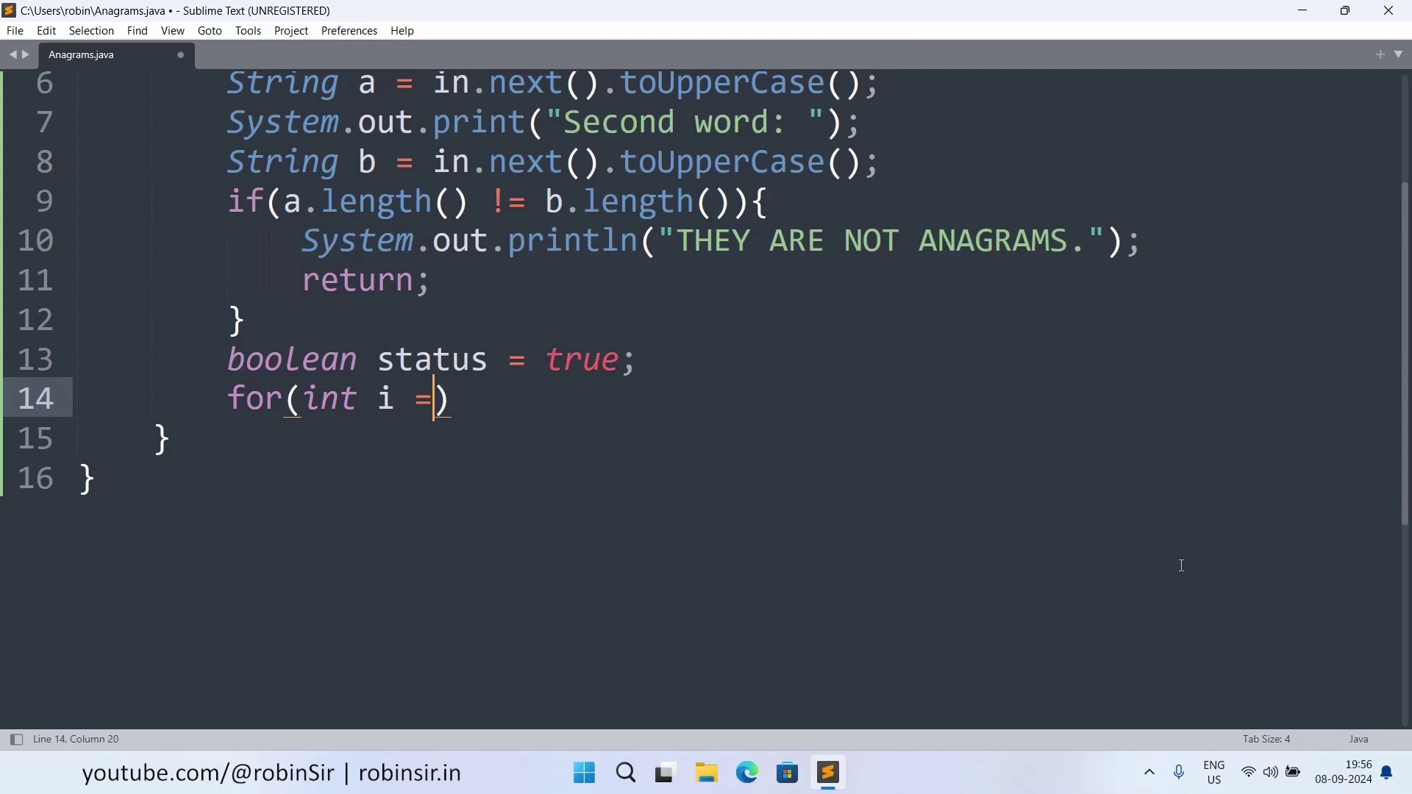
type(" 0; i ")
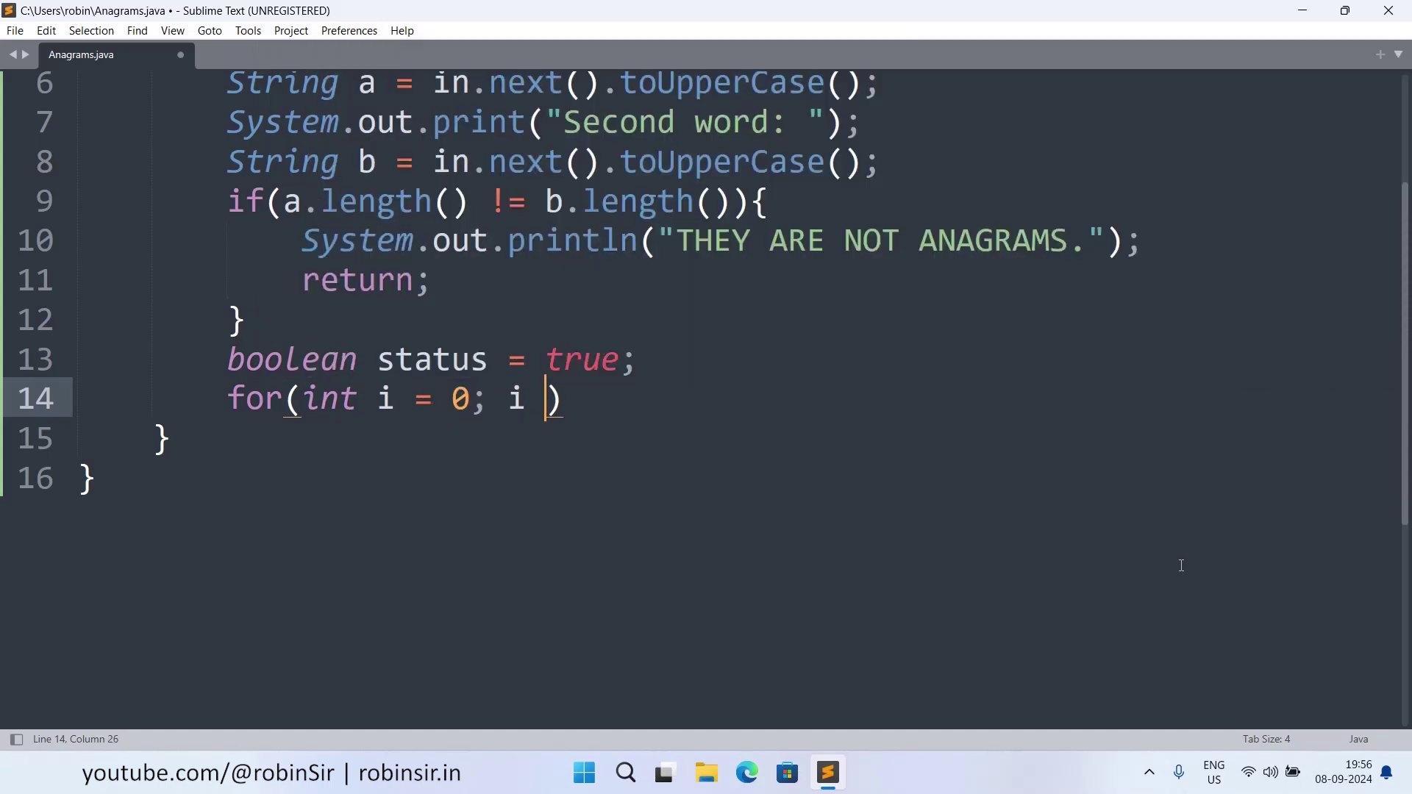
type("< a.leng")
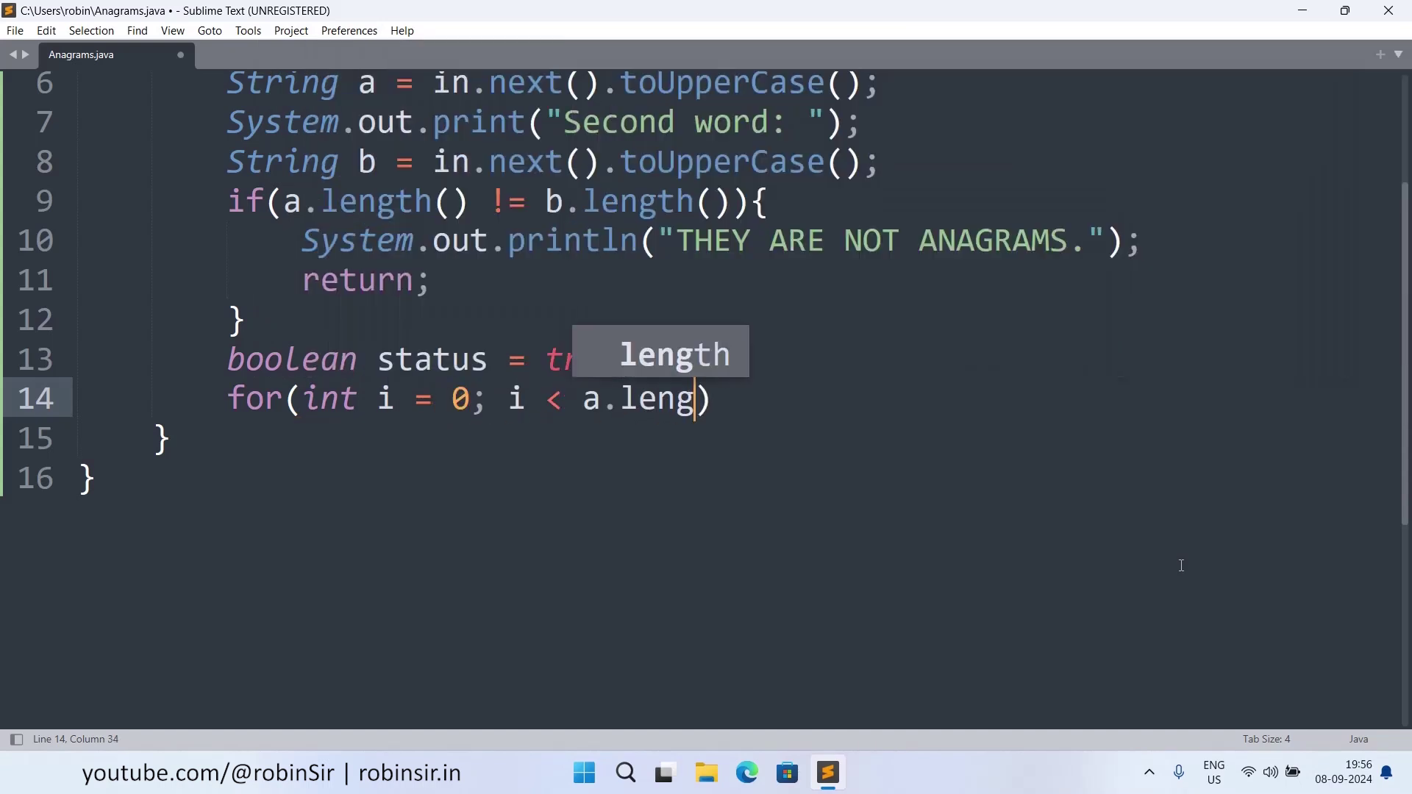
type("th(); ")
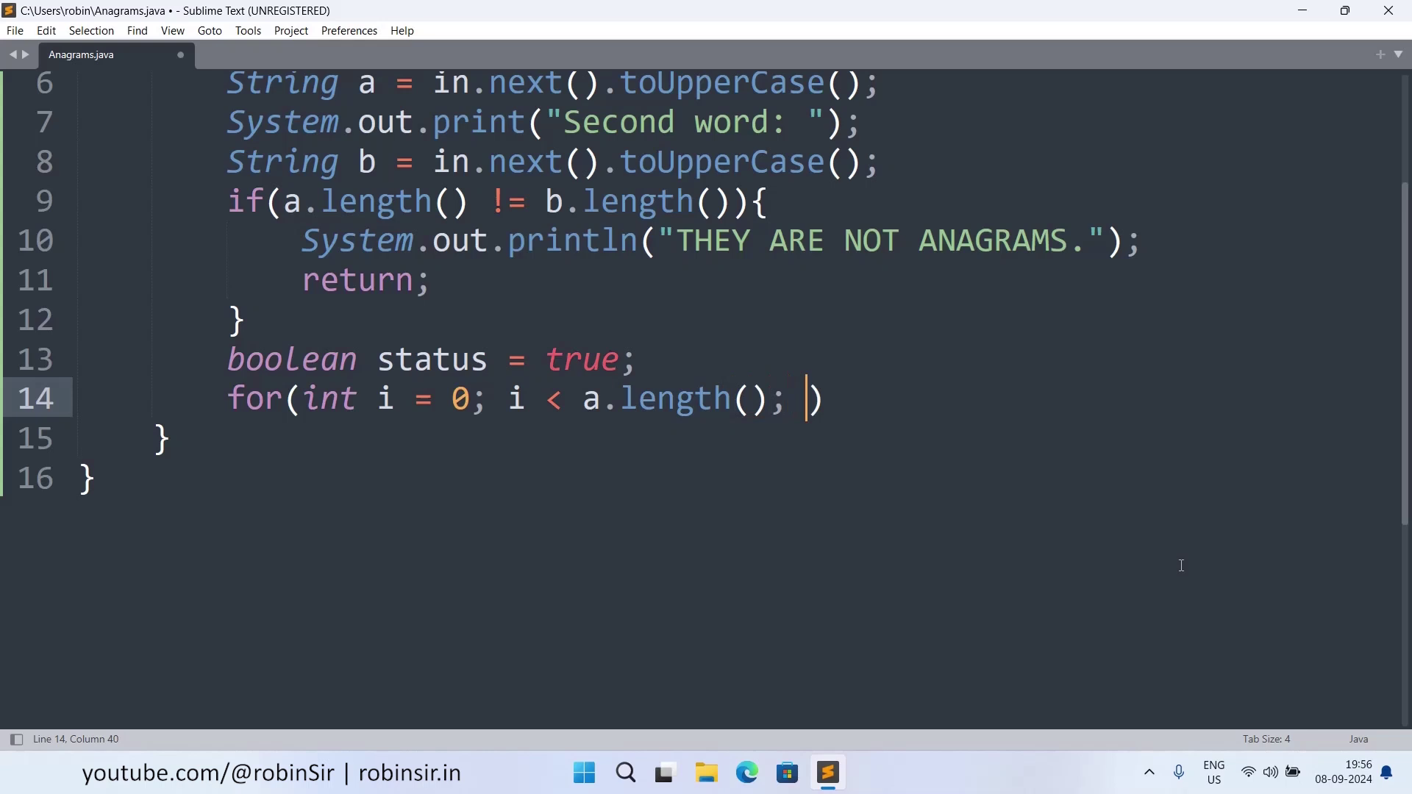
type("i++)")
type("{")
- Write a for loop over i from 0 to a.length() with an empty body
key("Return")
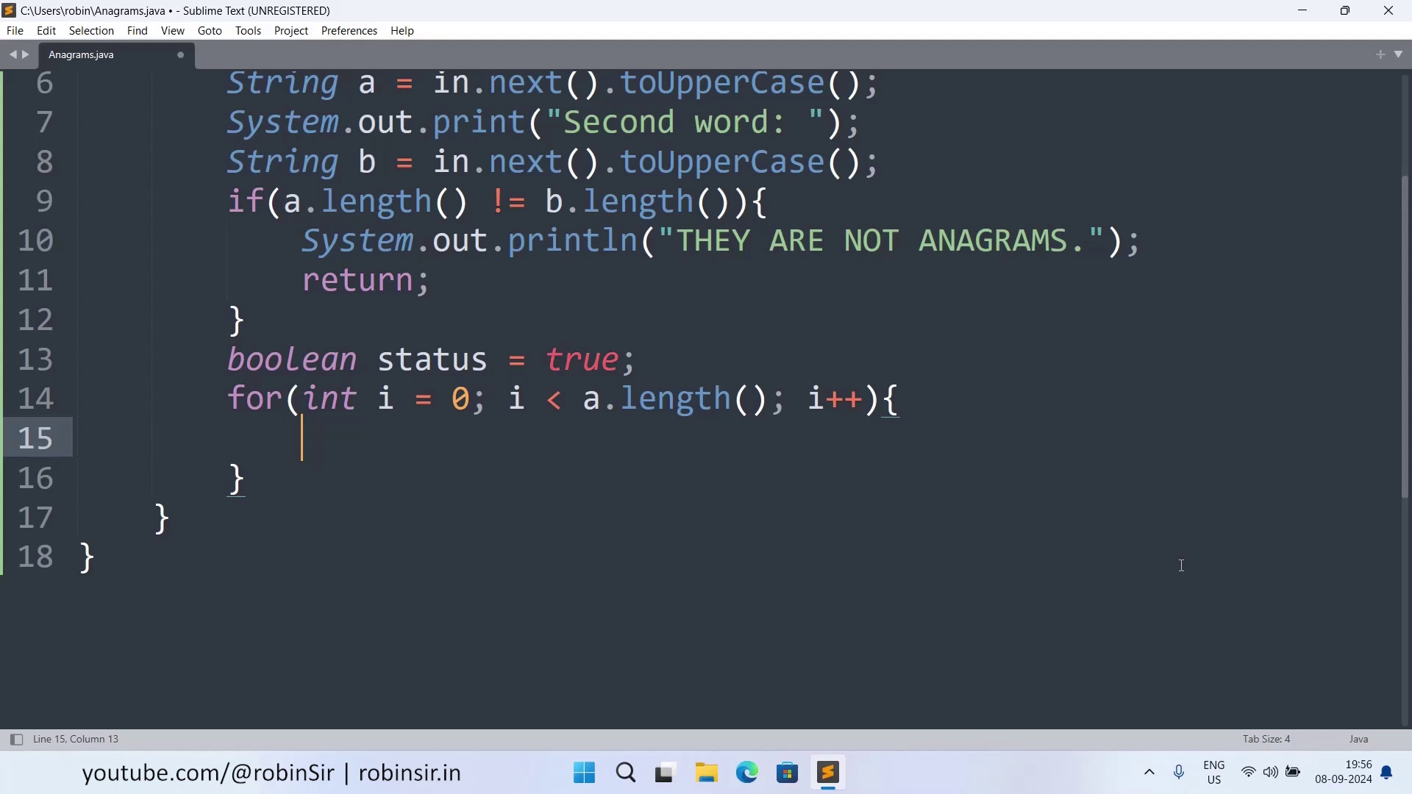
type("char ch ")
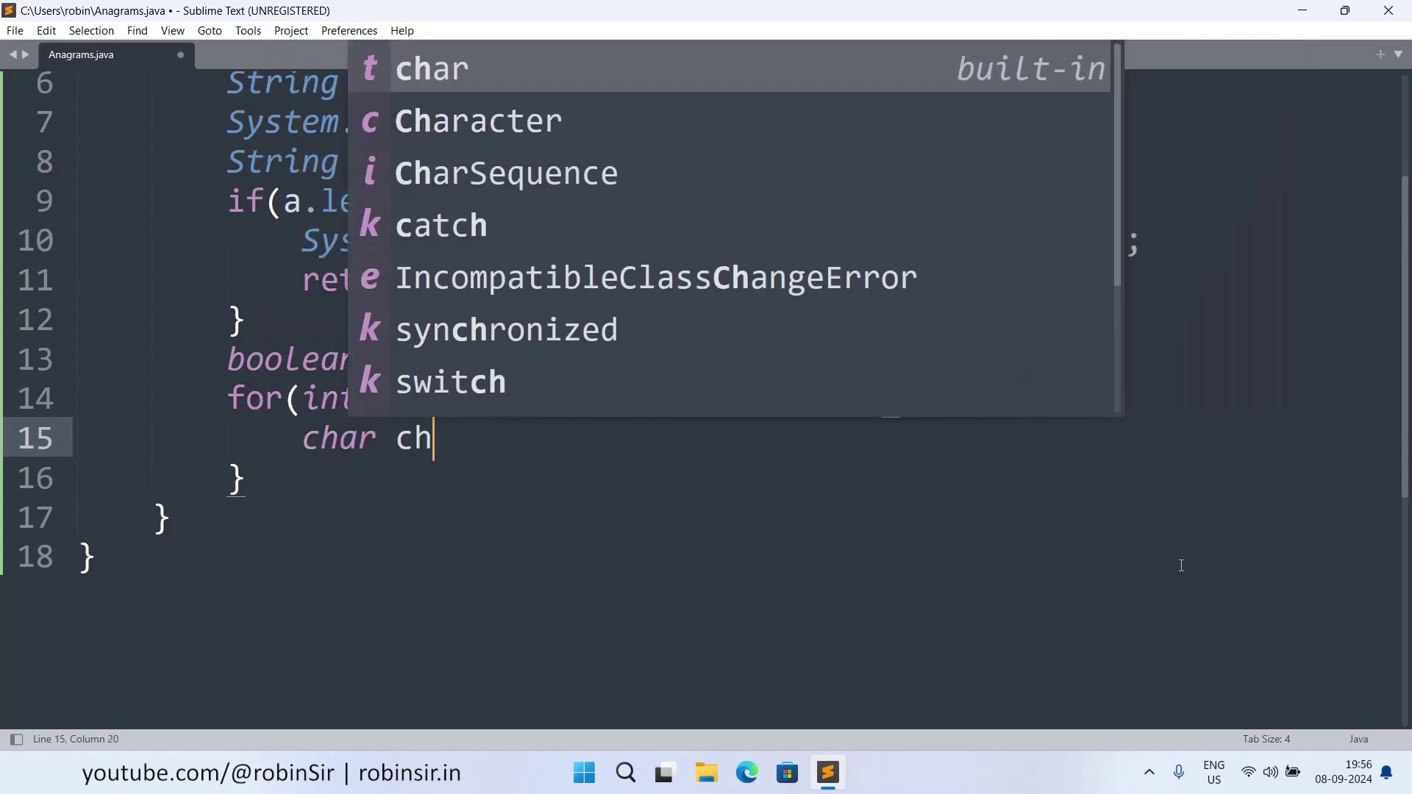
type("= ")
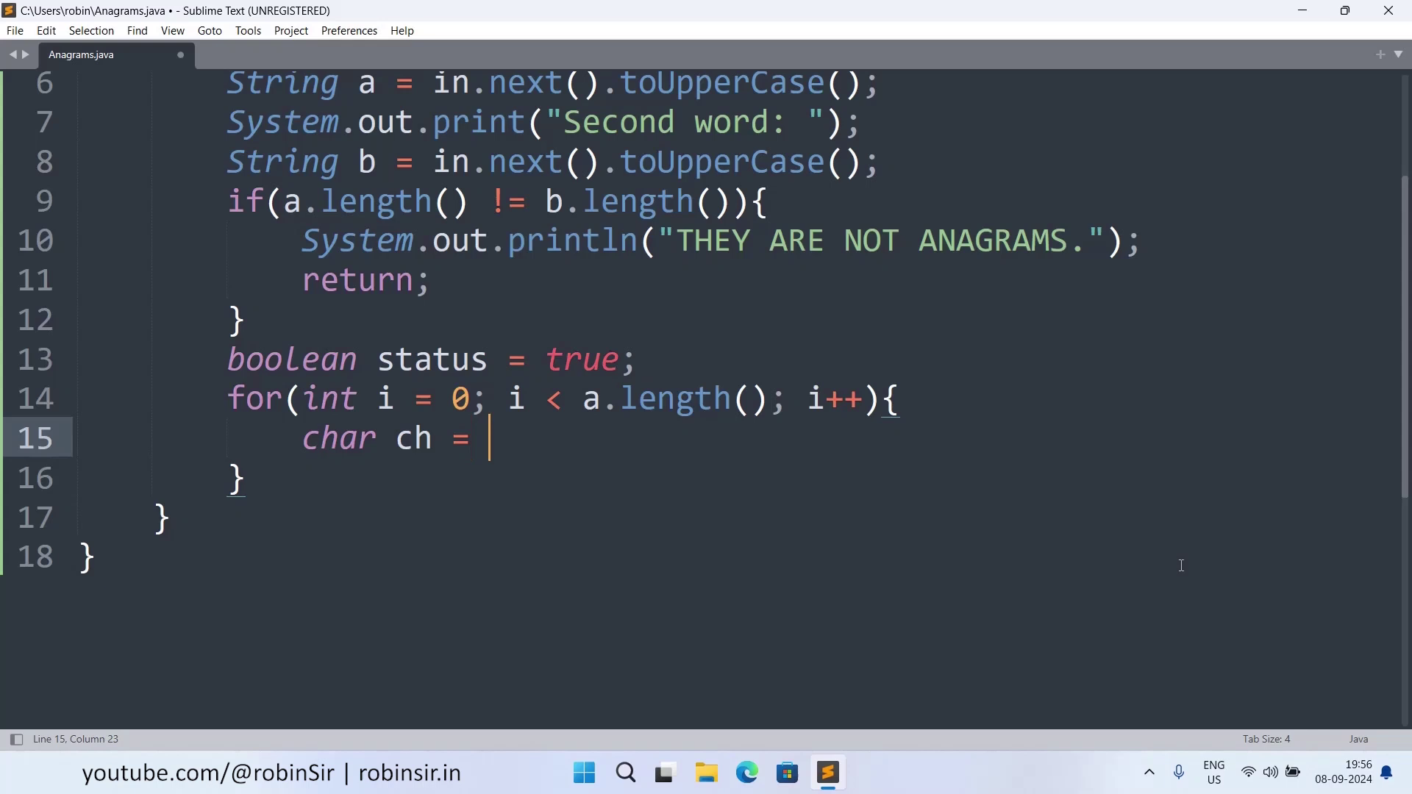
type("a.ch")
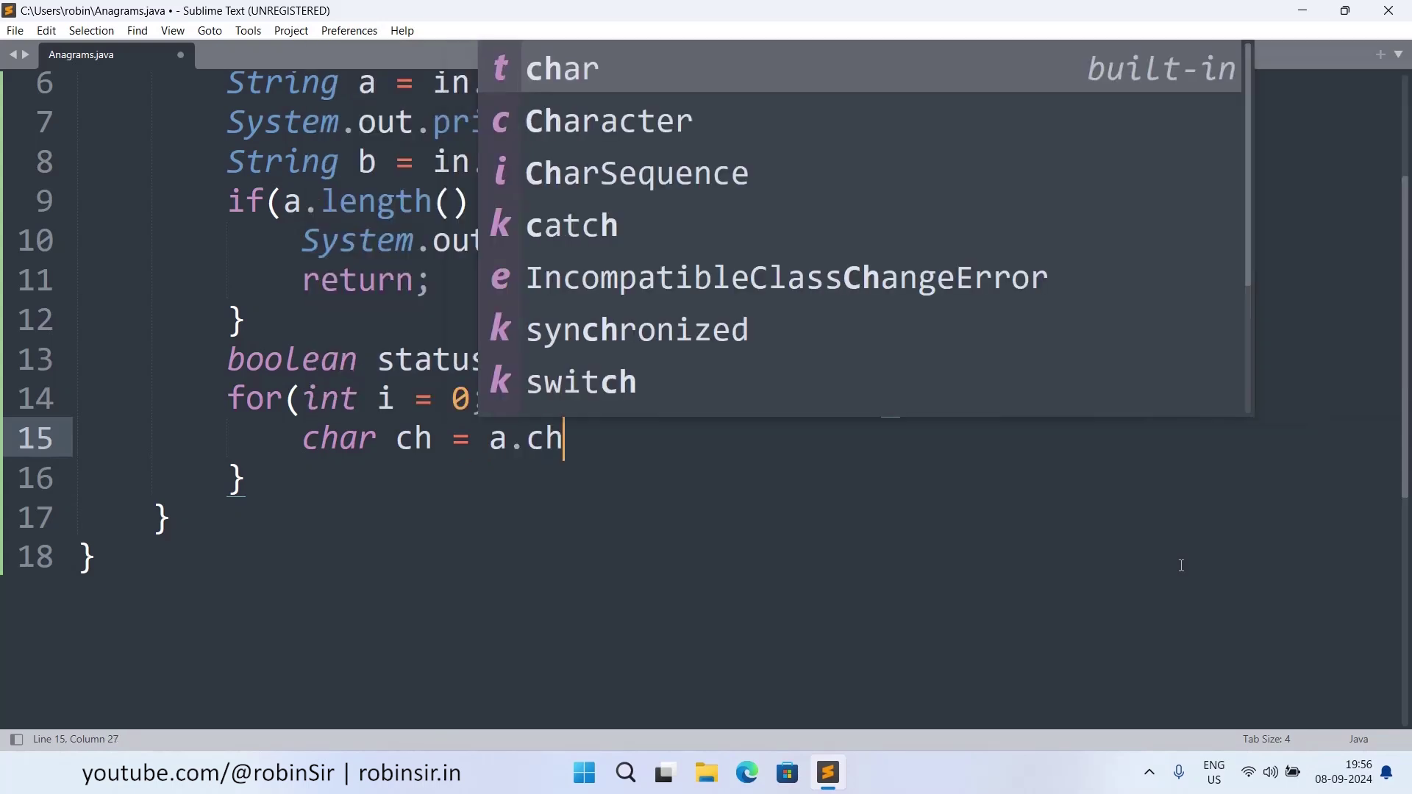
type("arAt(i")
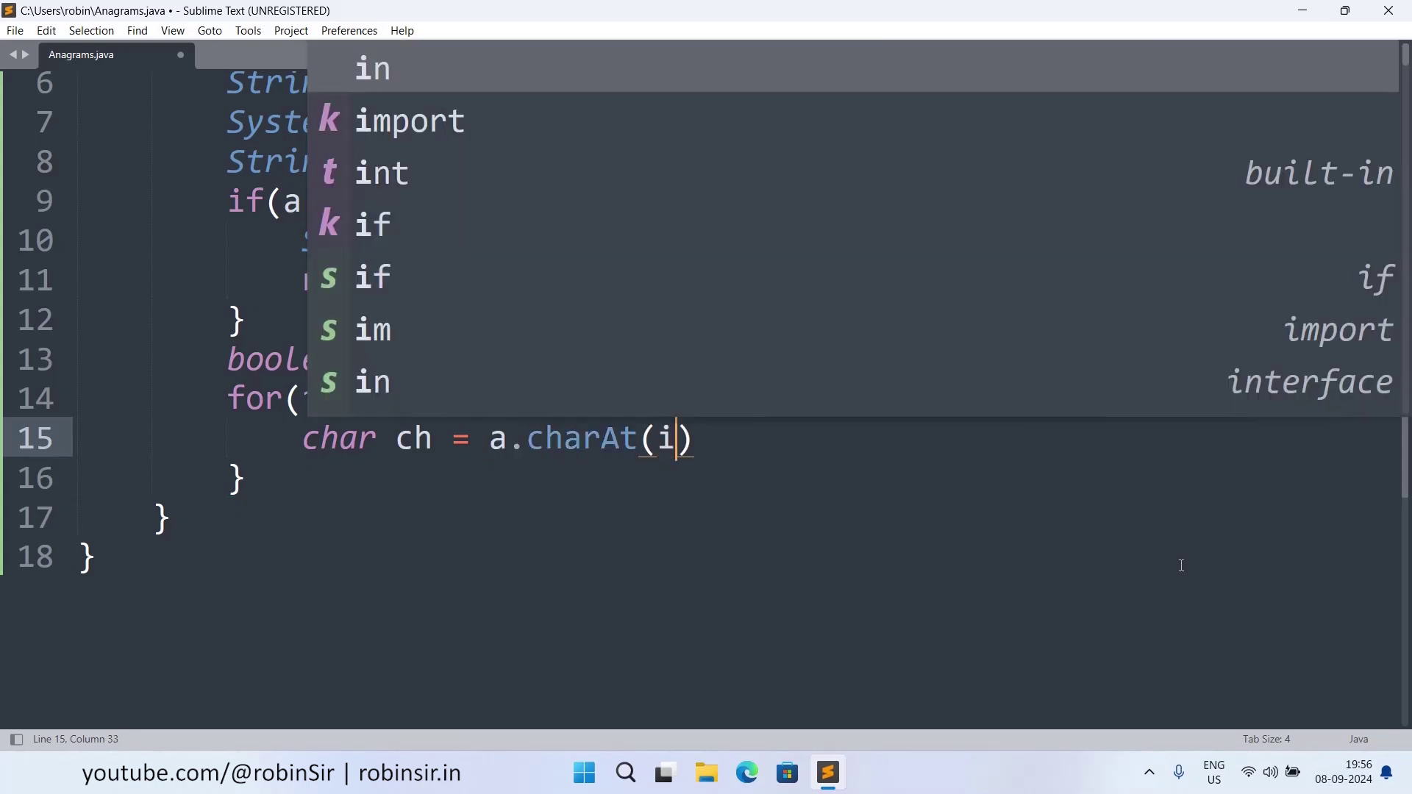
type(");")
- Declare char ch = a.charAt(i); as the loop's first line
key("Return")
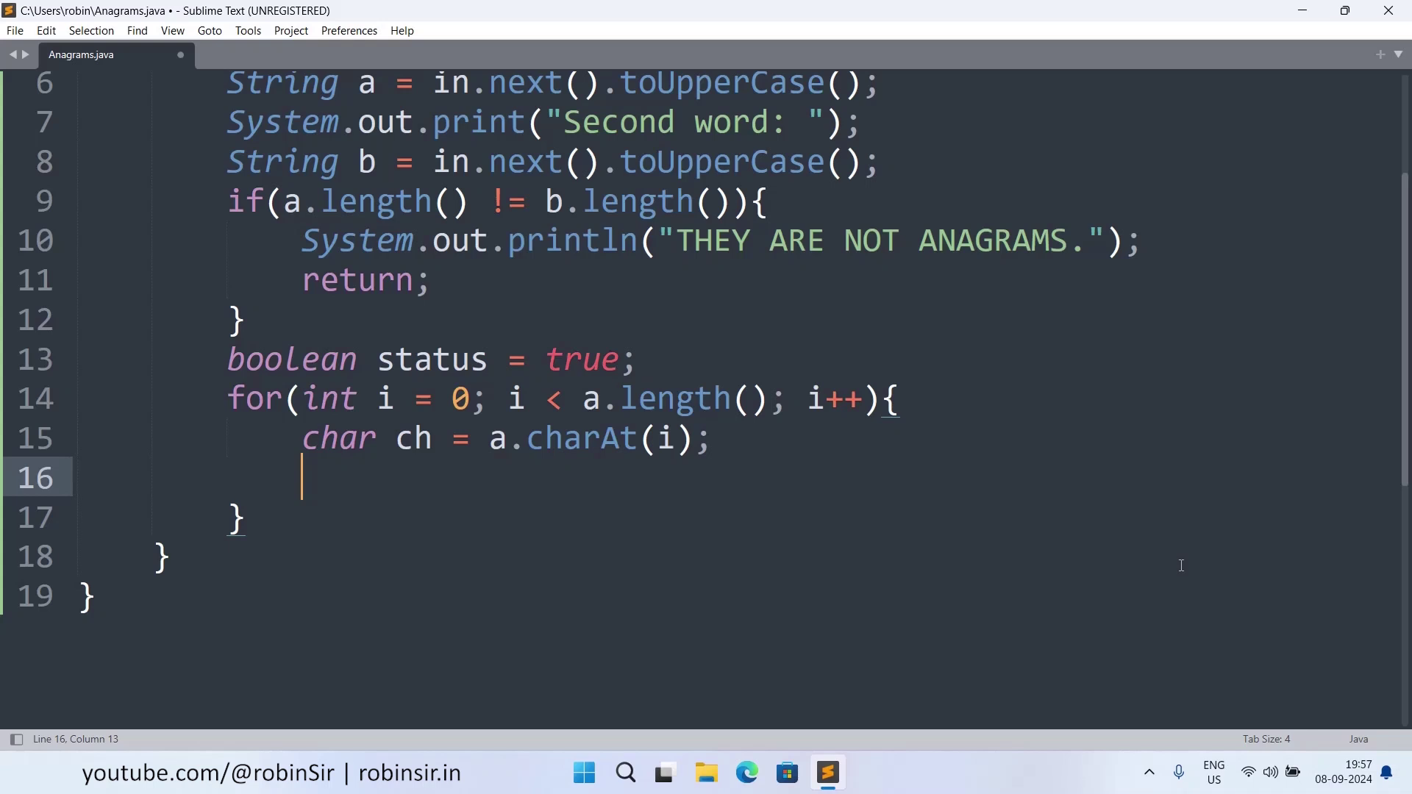
type("int ")
type("f1 = f")
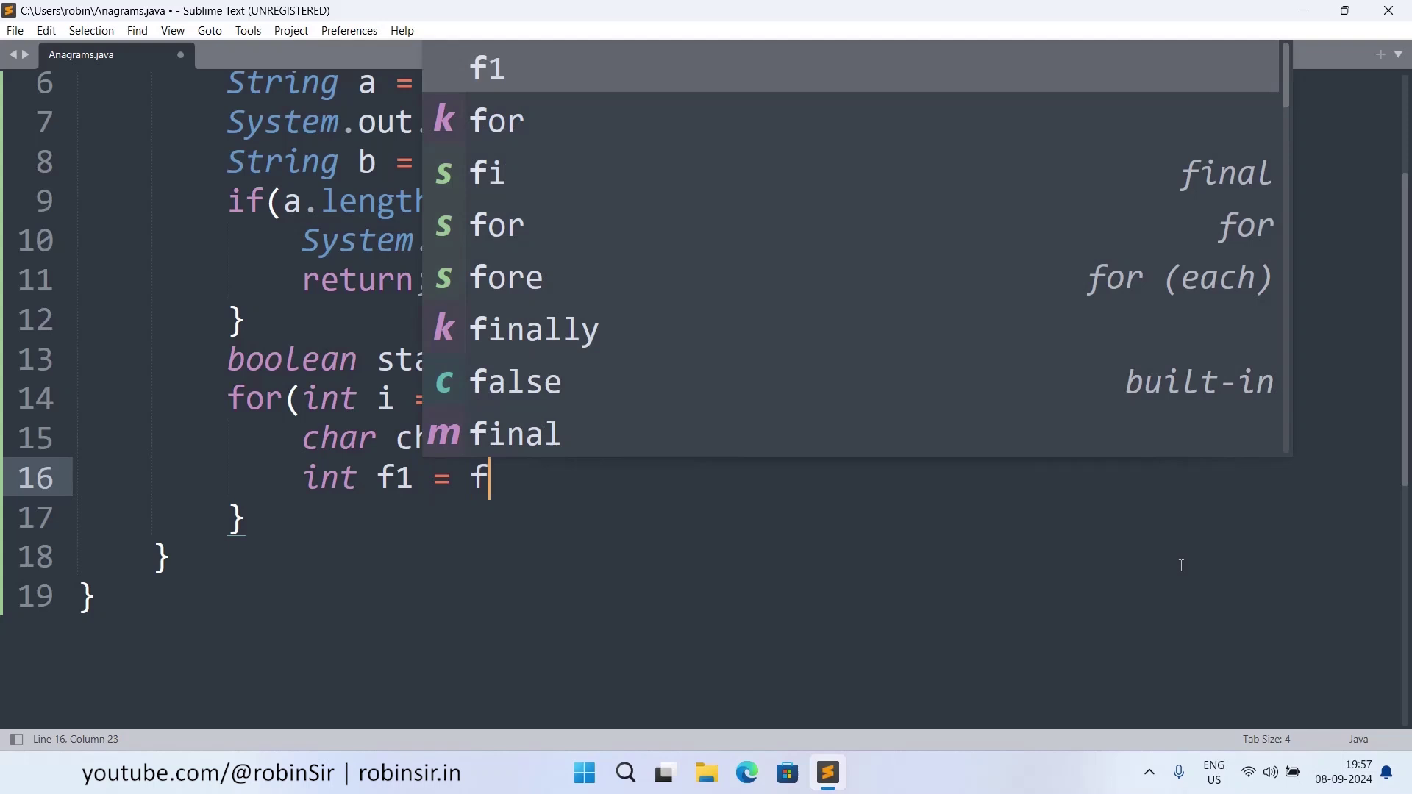
type("requency")
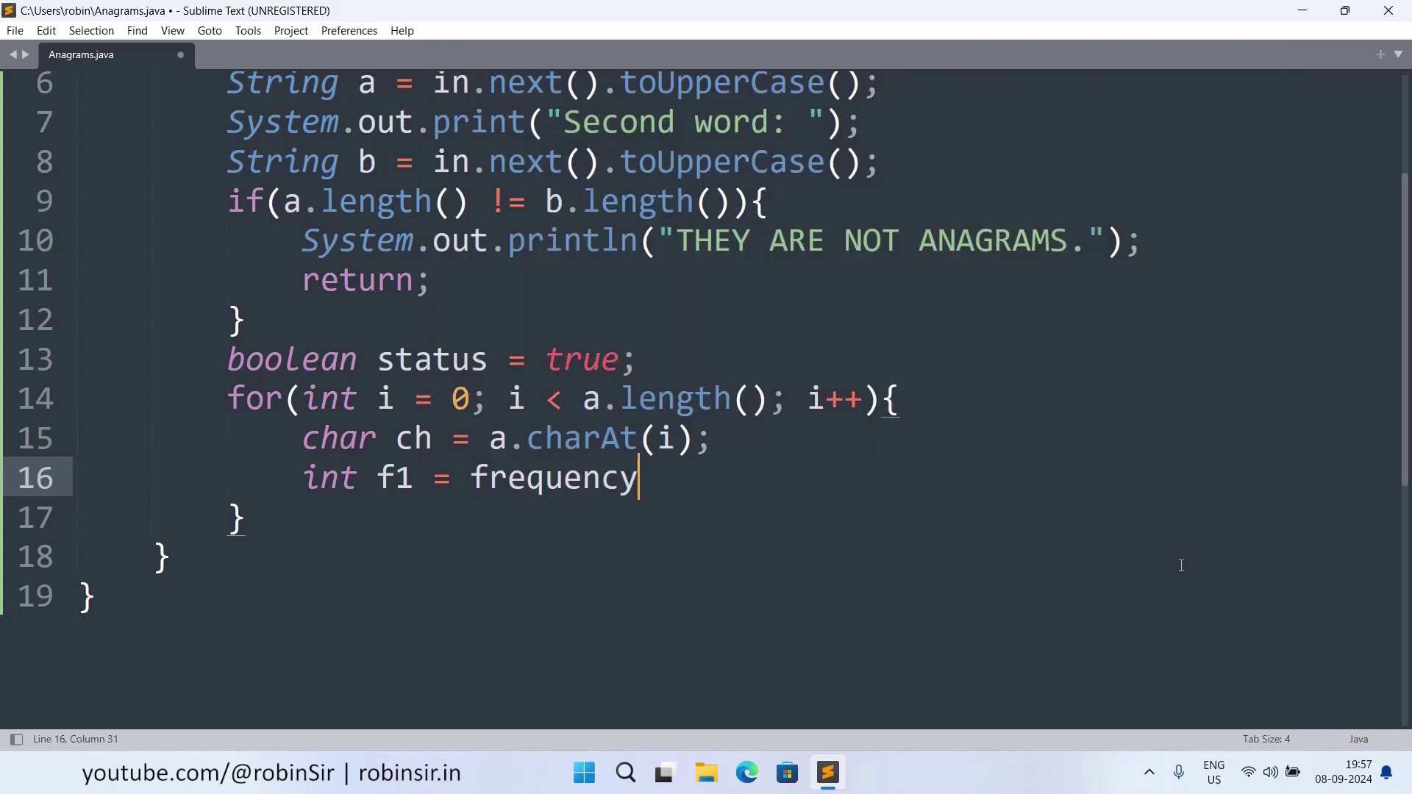
type("(")
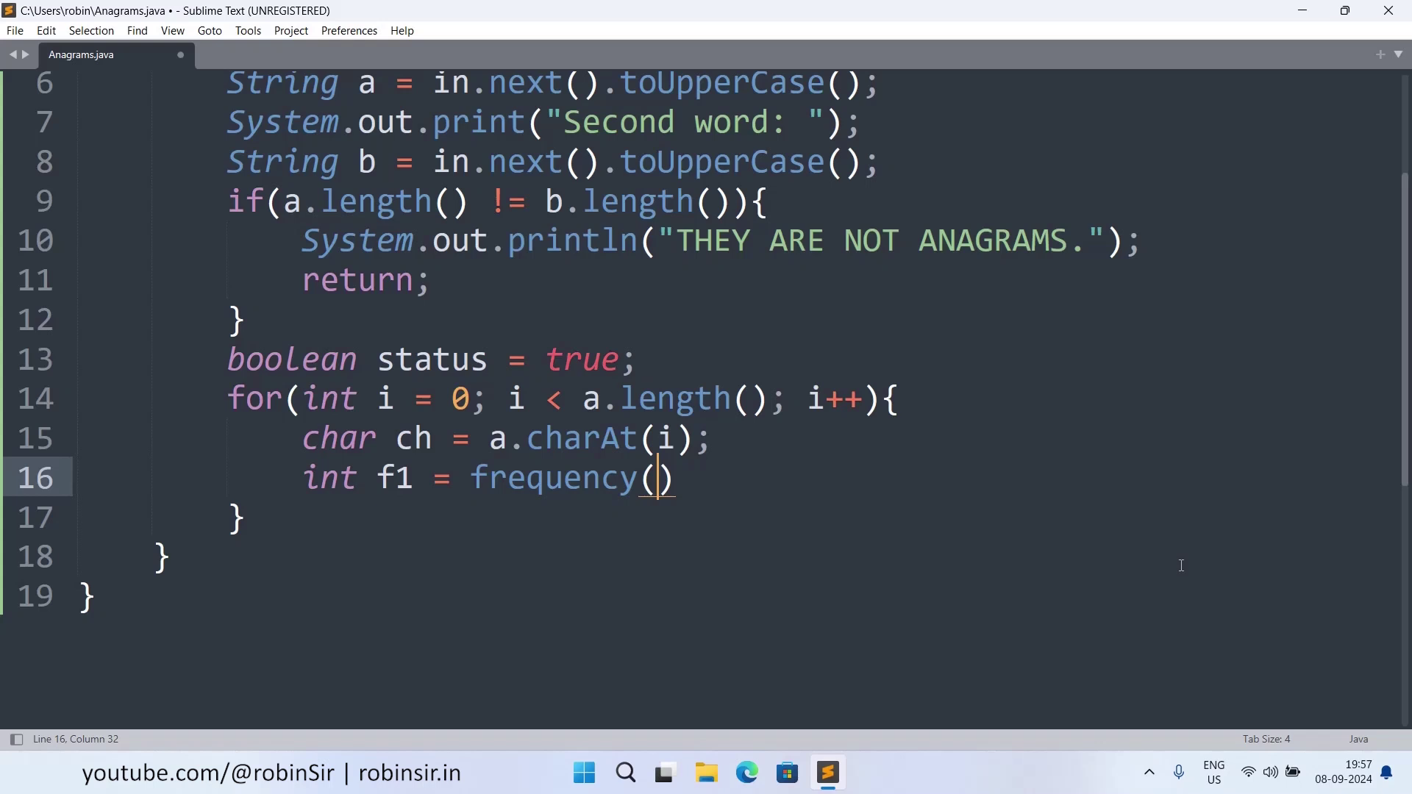
type("a, ")
type("ch")
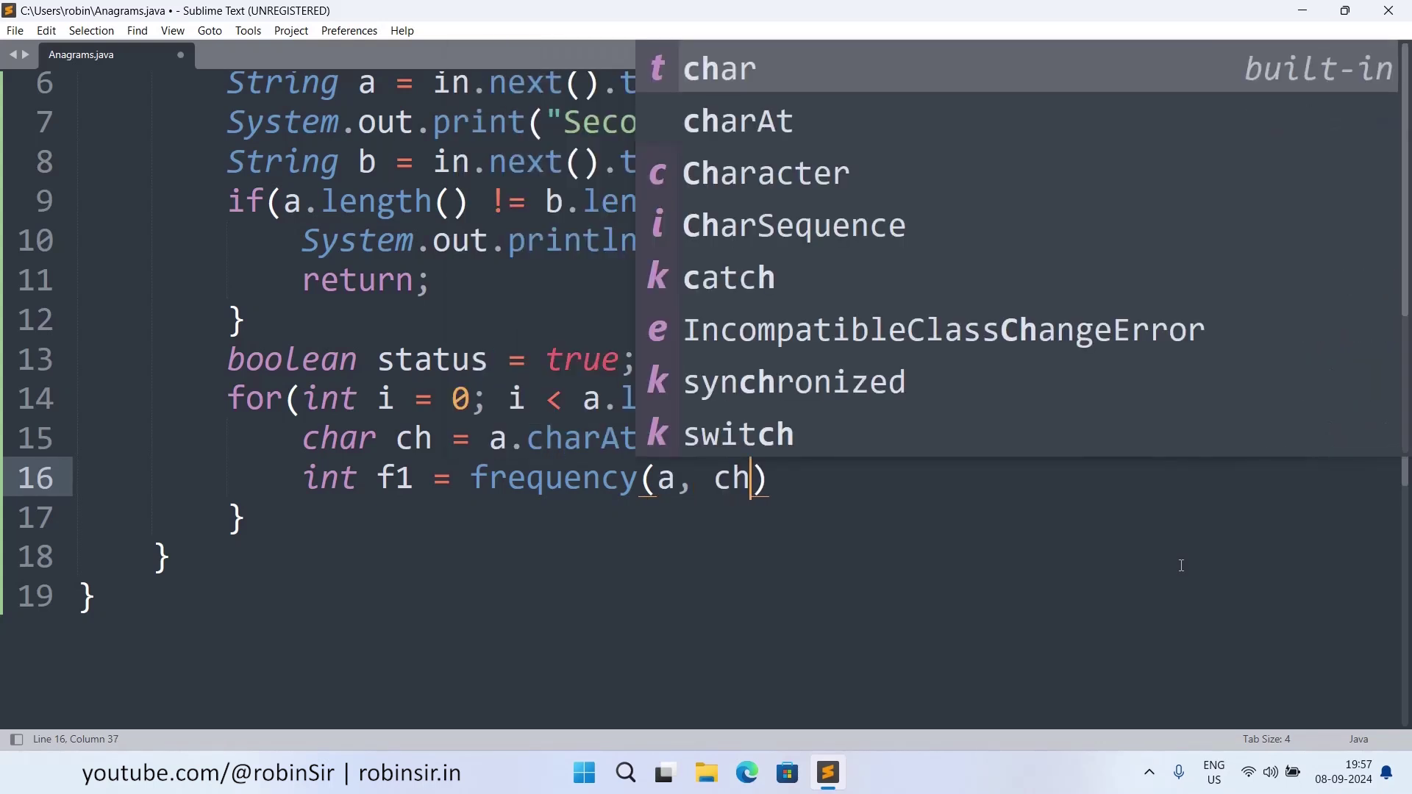
type(");")
- Add int f1 = frequency(a, ch); and int f2 = frequency(b, ch); to the loop
key("Return")
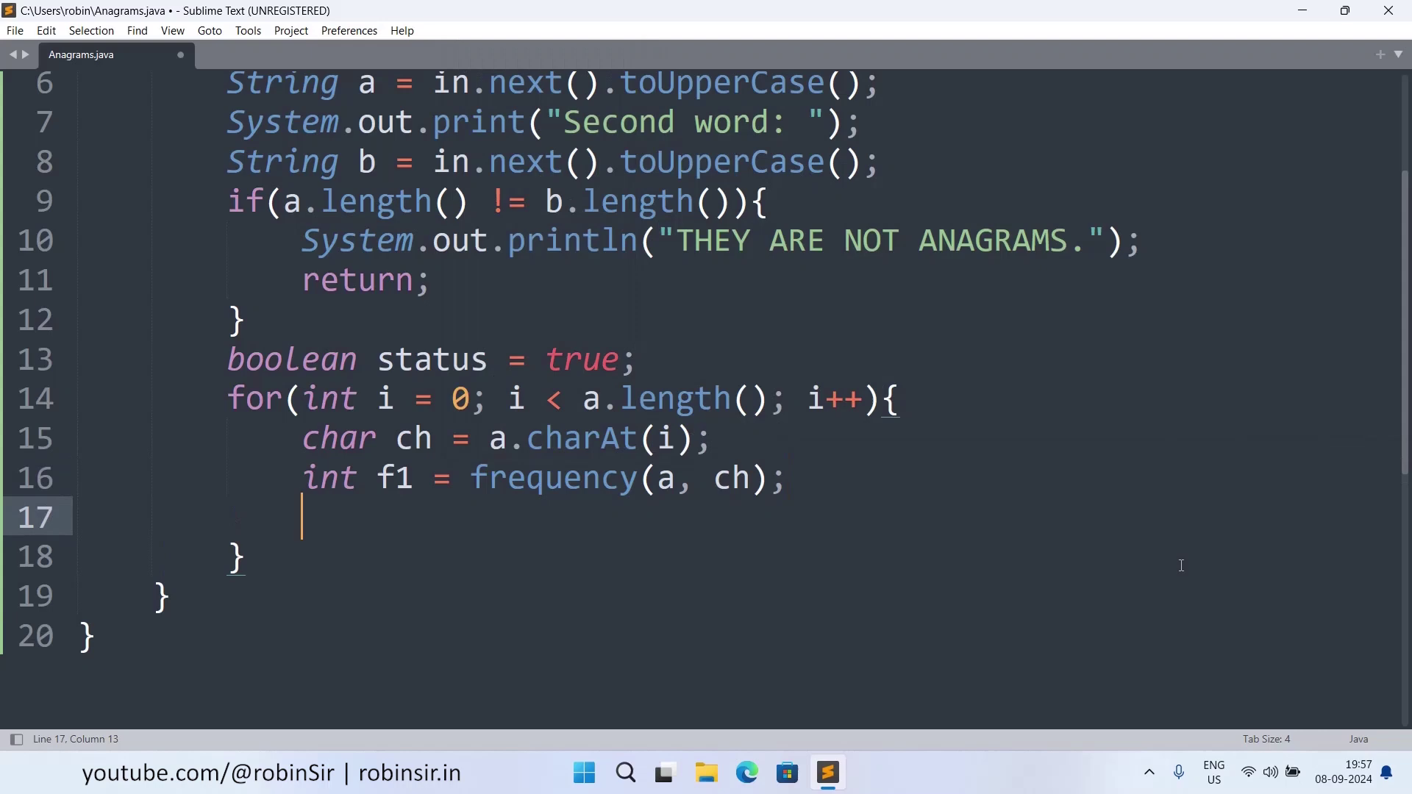
type("int f2 ")
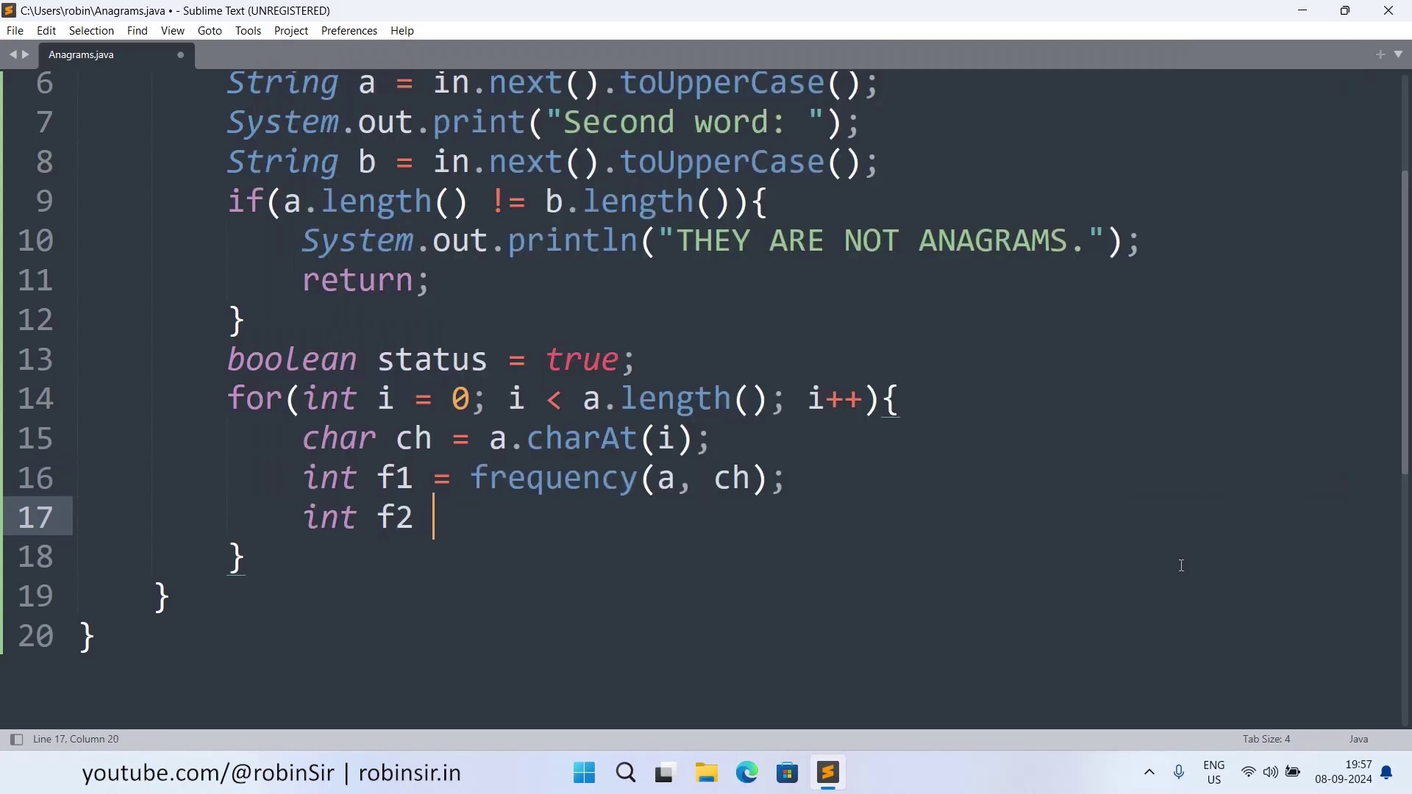
type("= freq")
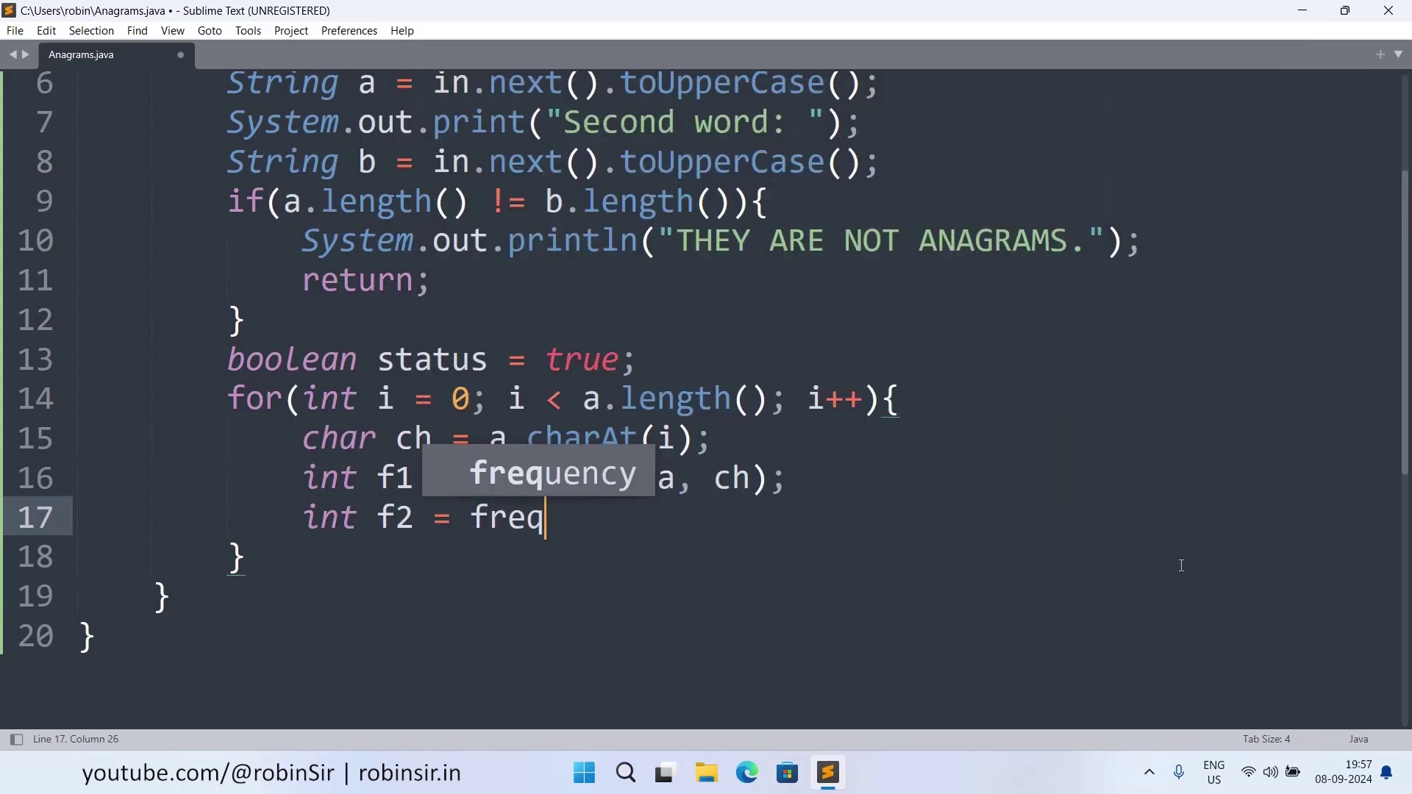
type("uency")
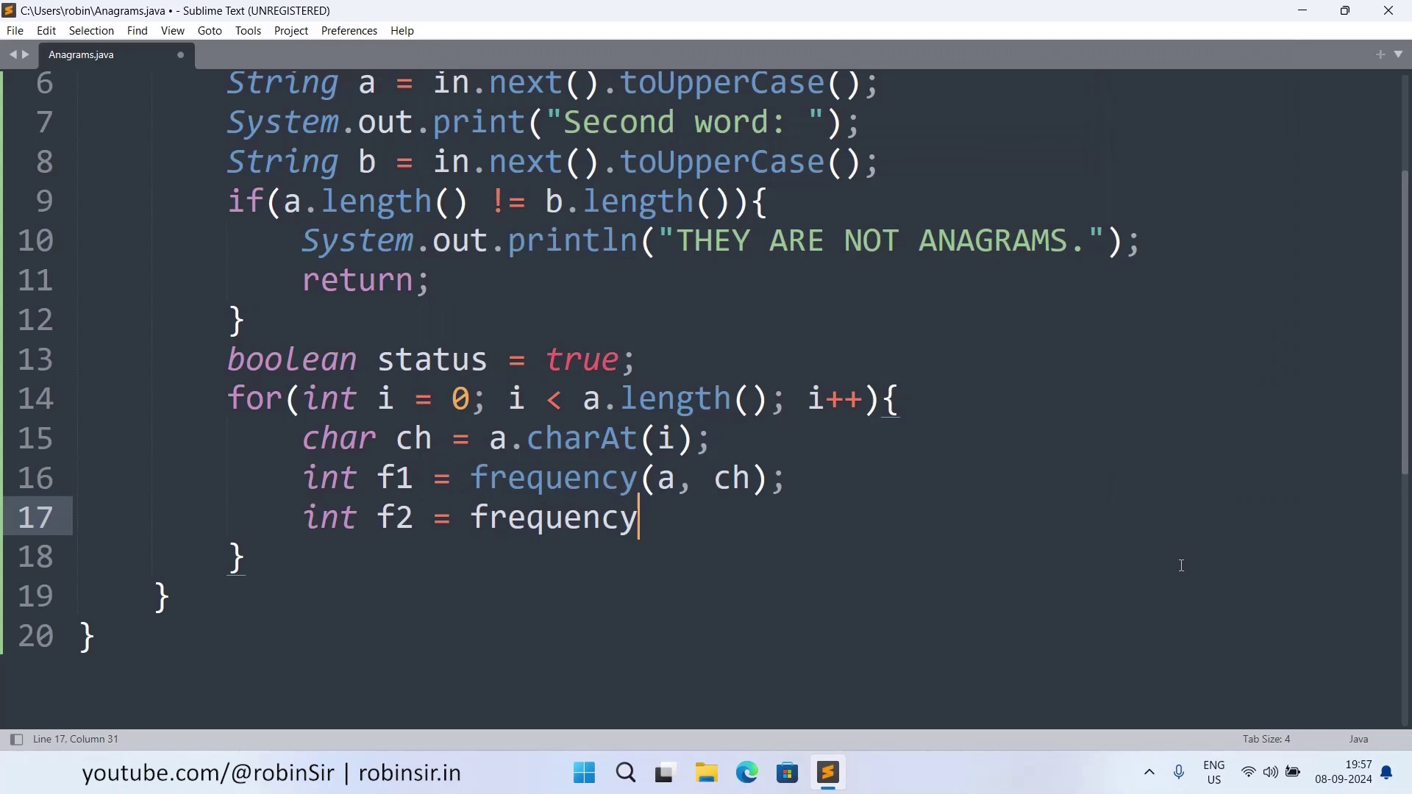
type("(b, ch")
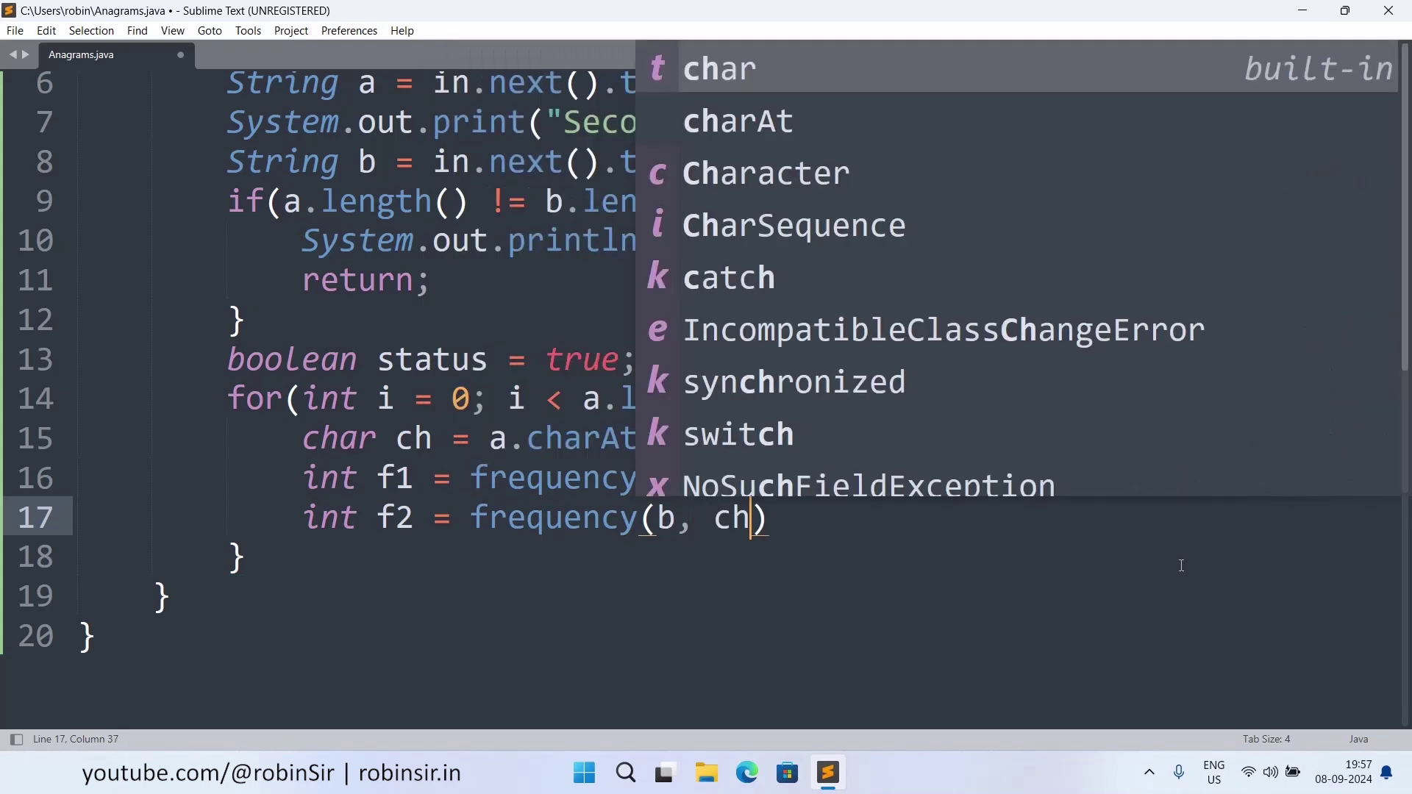
type(");")
key("Return")
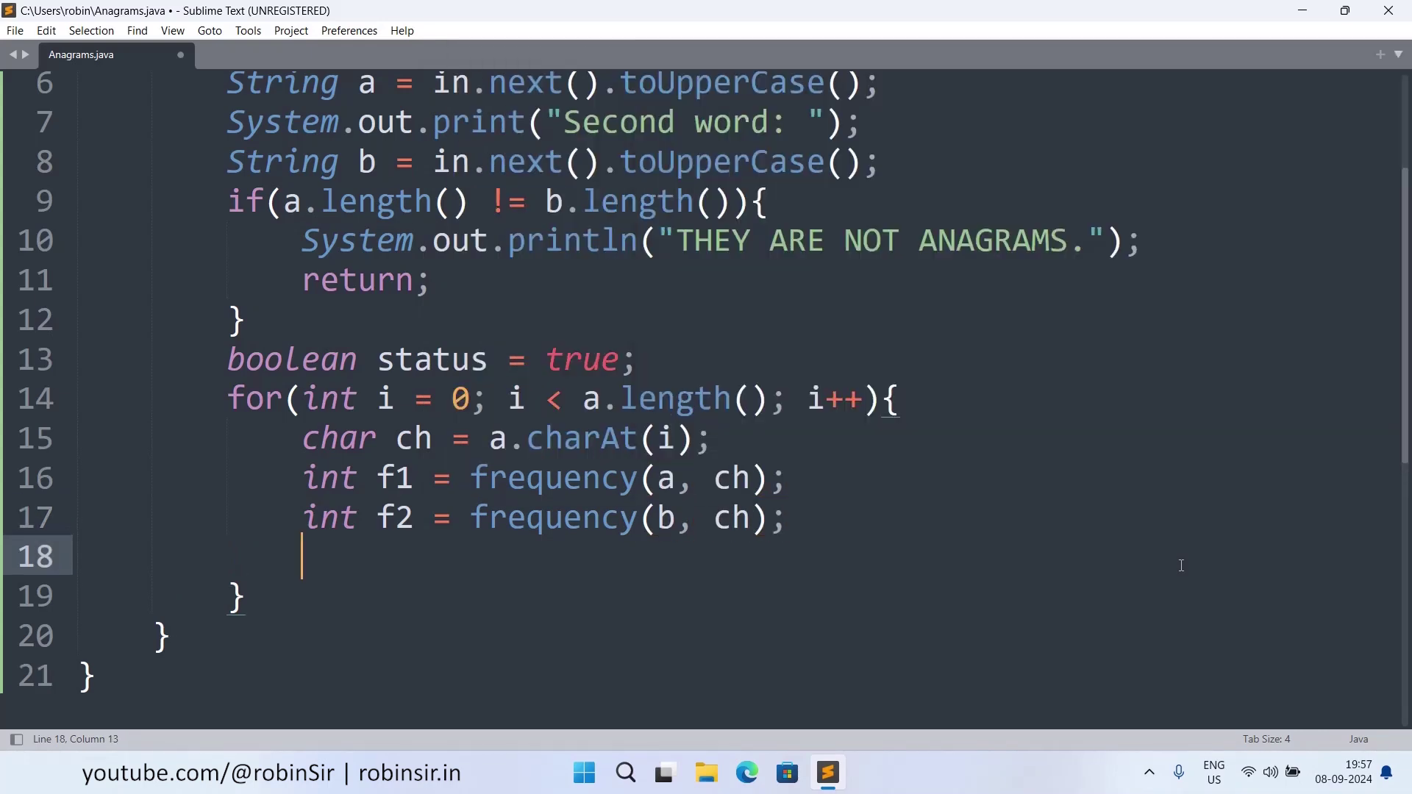
type("if(f")
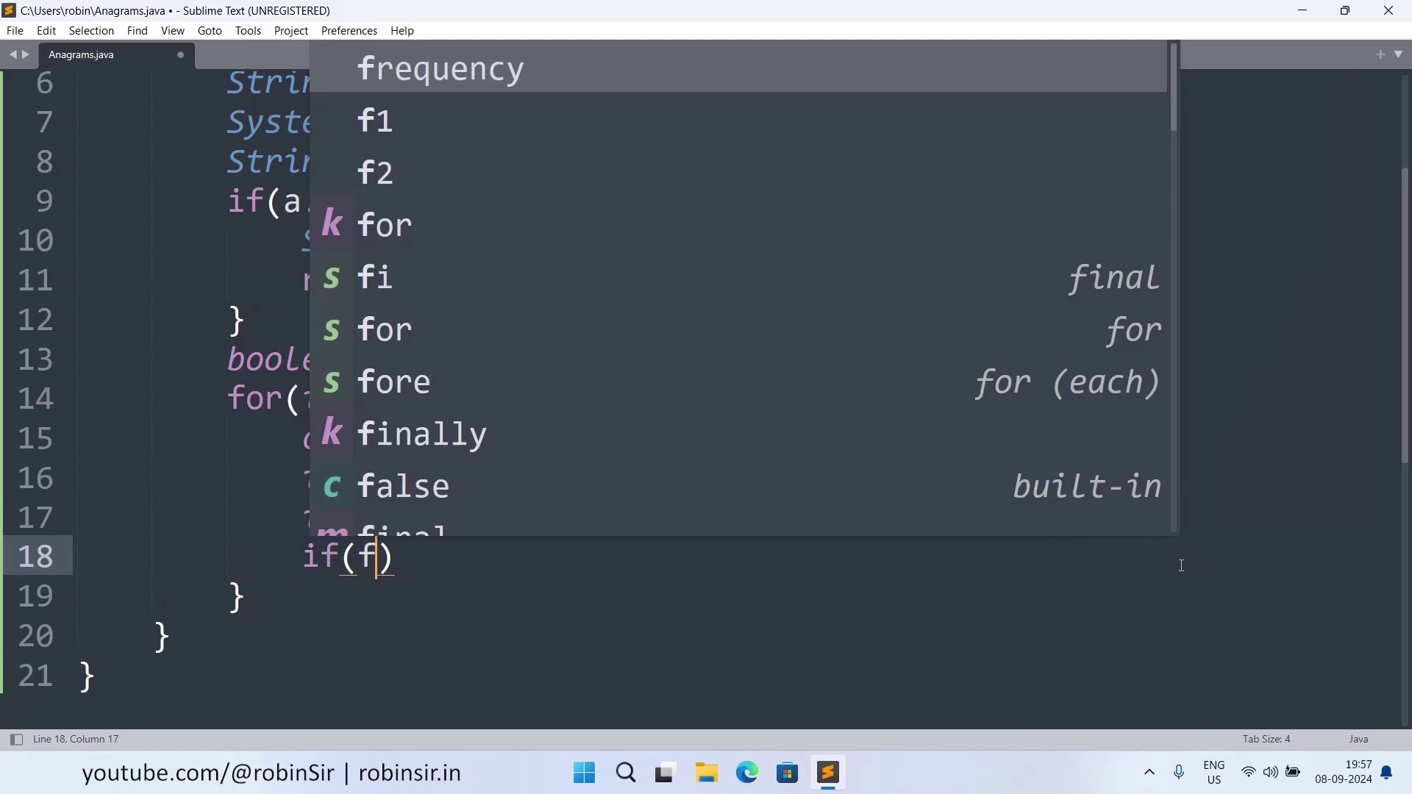
type("1 != f")
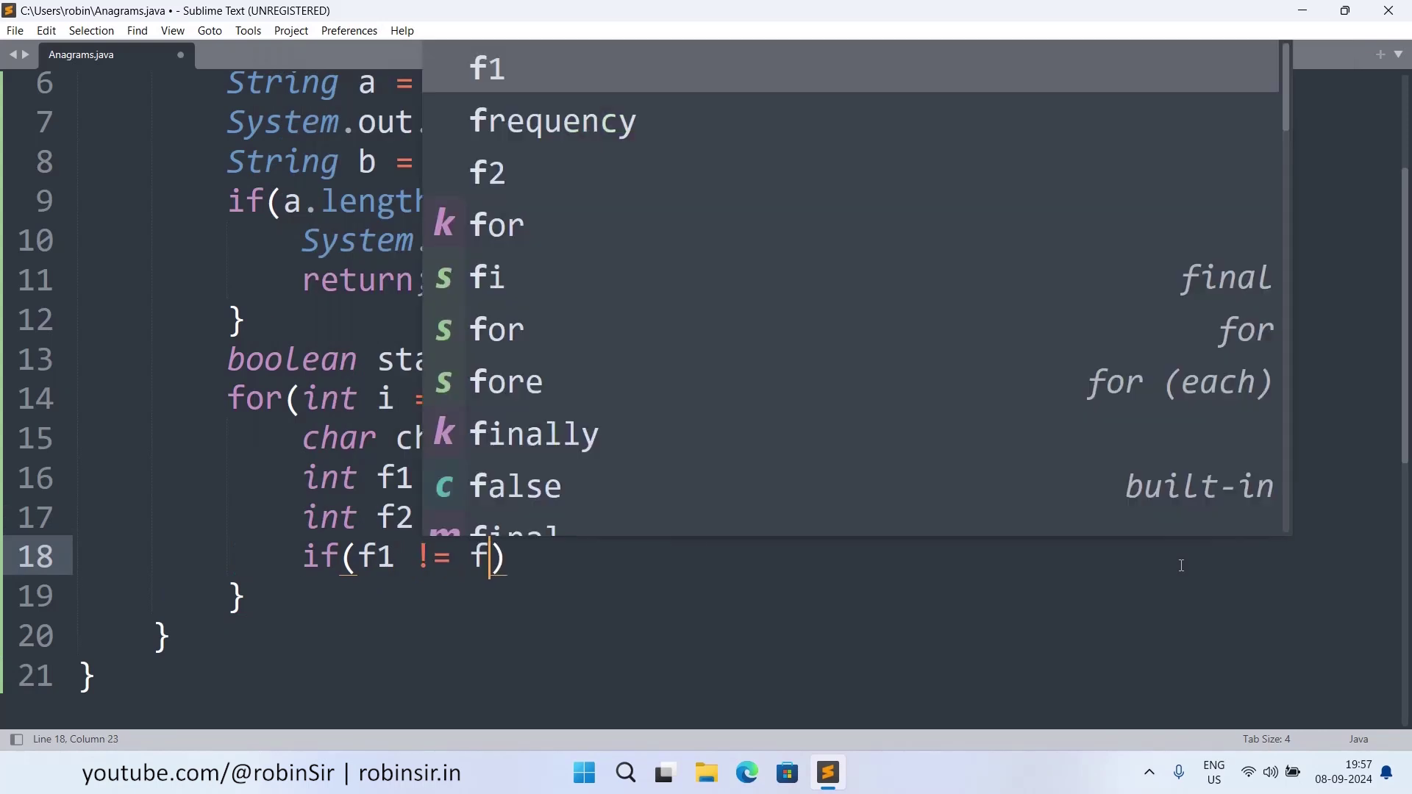
type("2")
- Add if(f1 != f2) { status = false; break; } inside the loop
key("Right")
type("{")
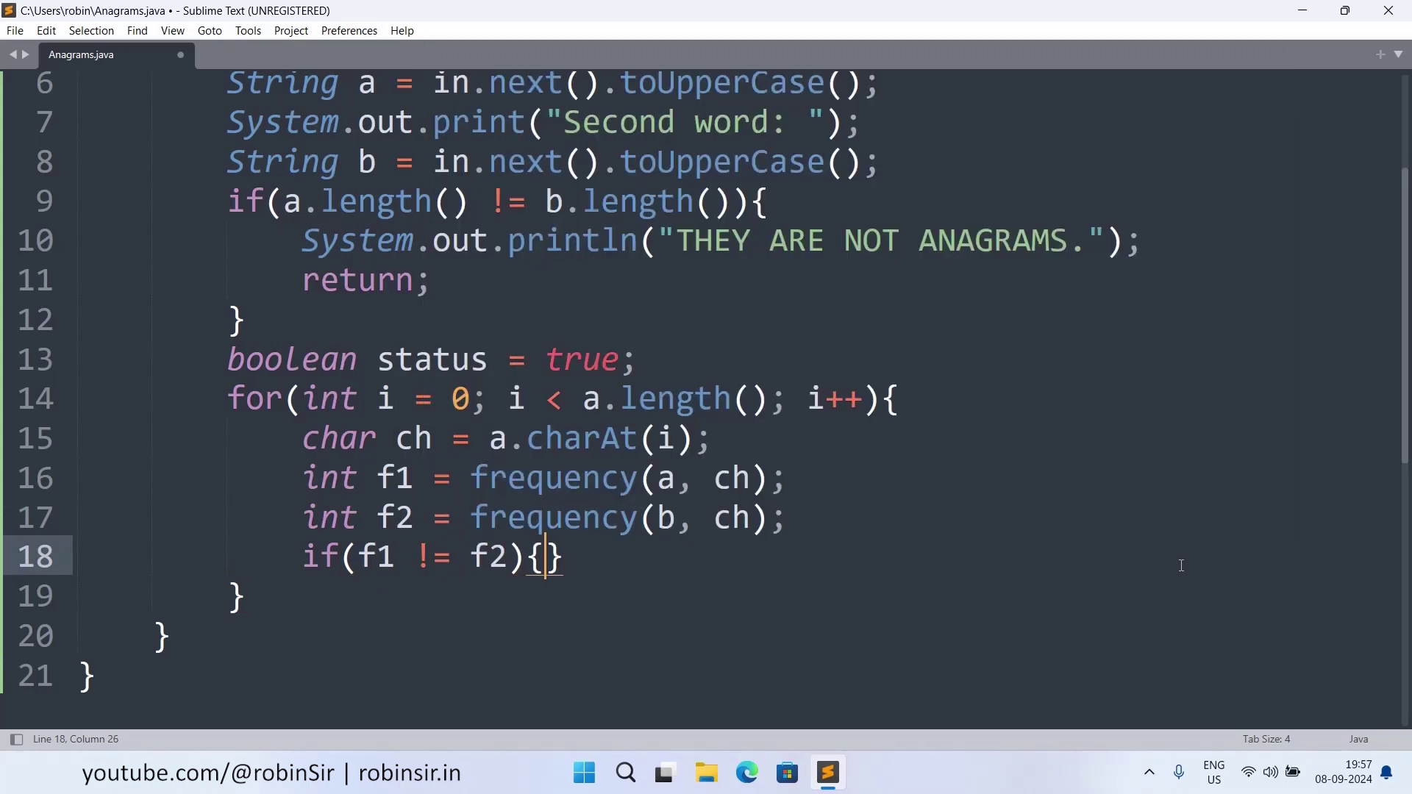
key("Return")
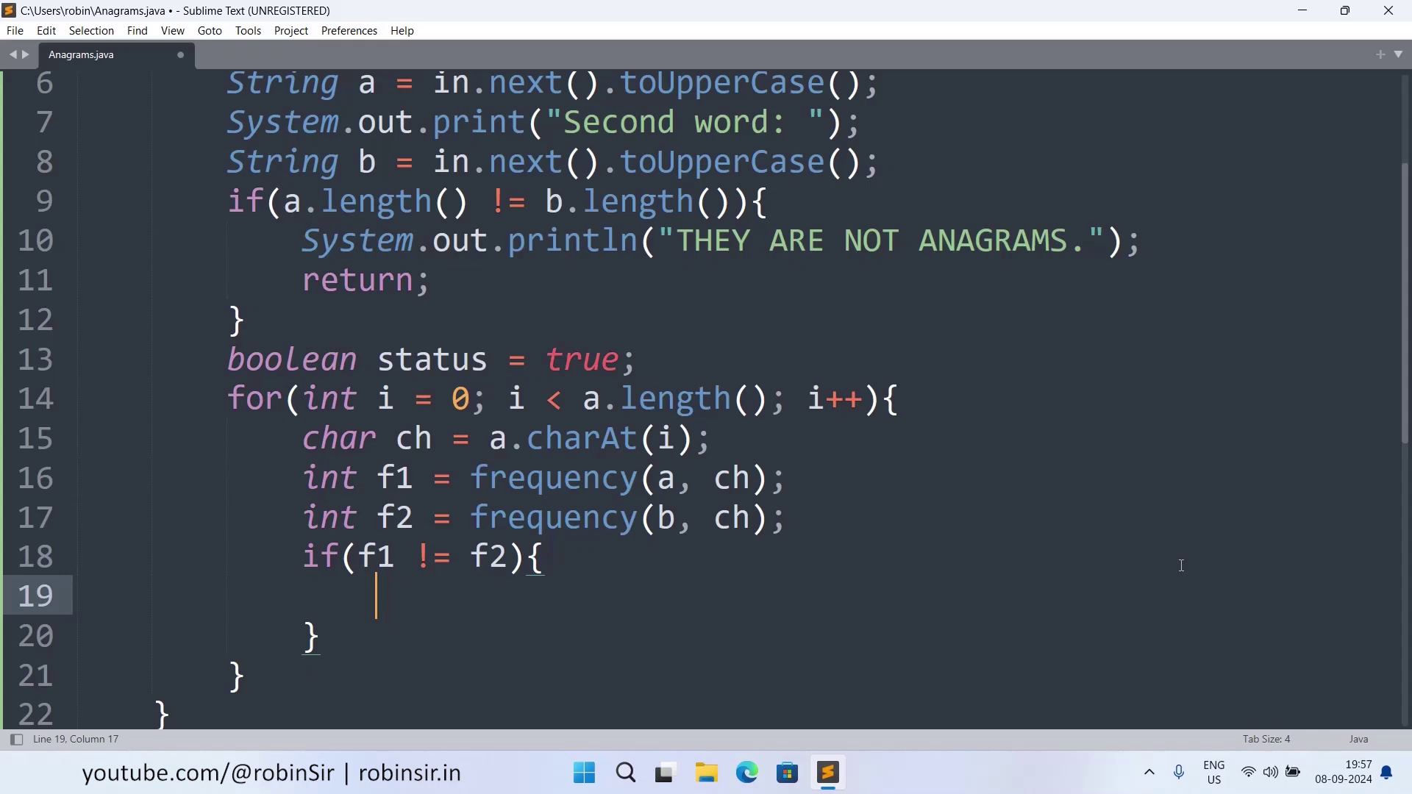
type("status ")
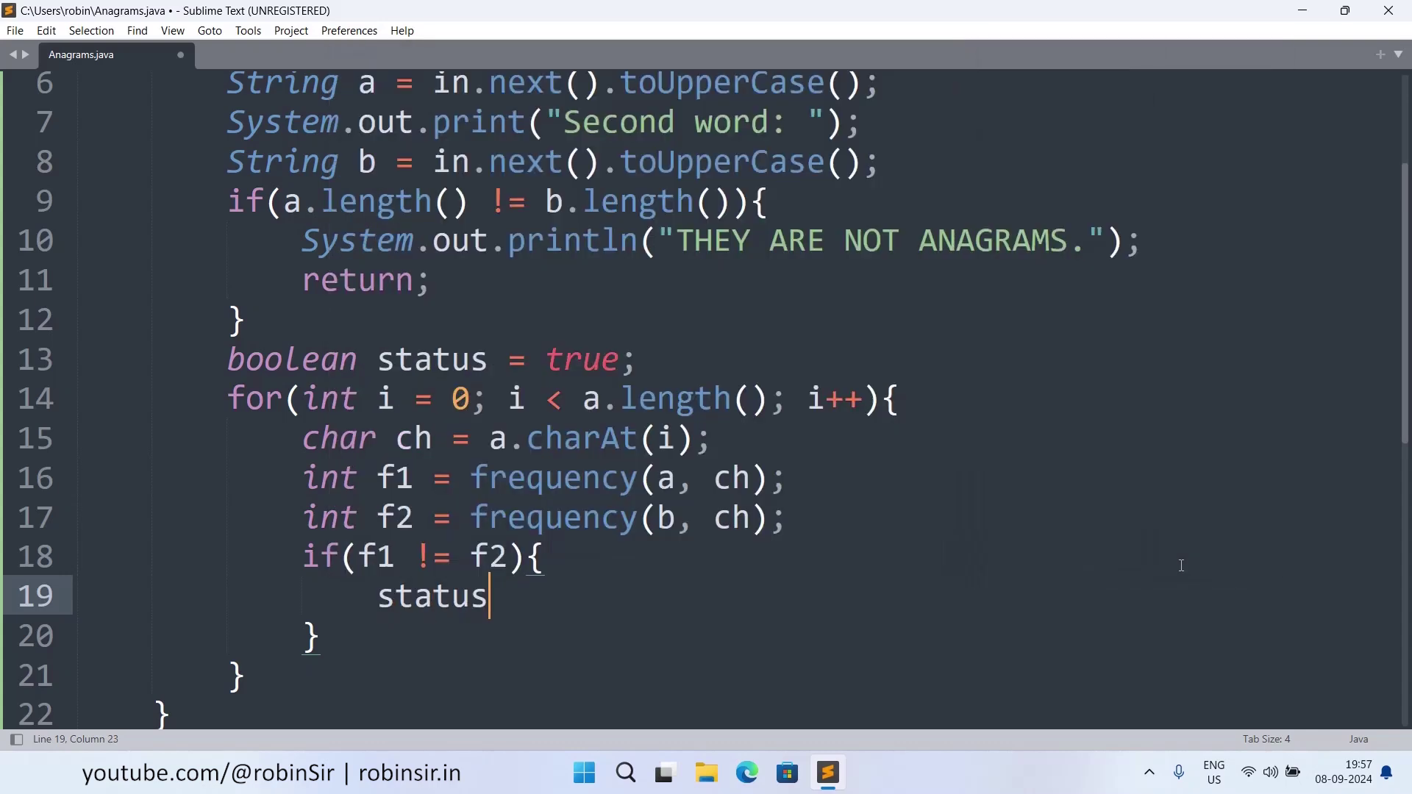
type("= false;")
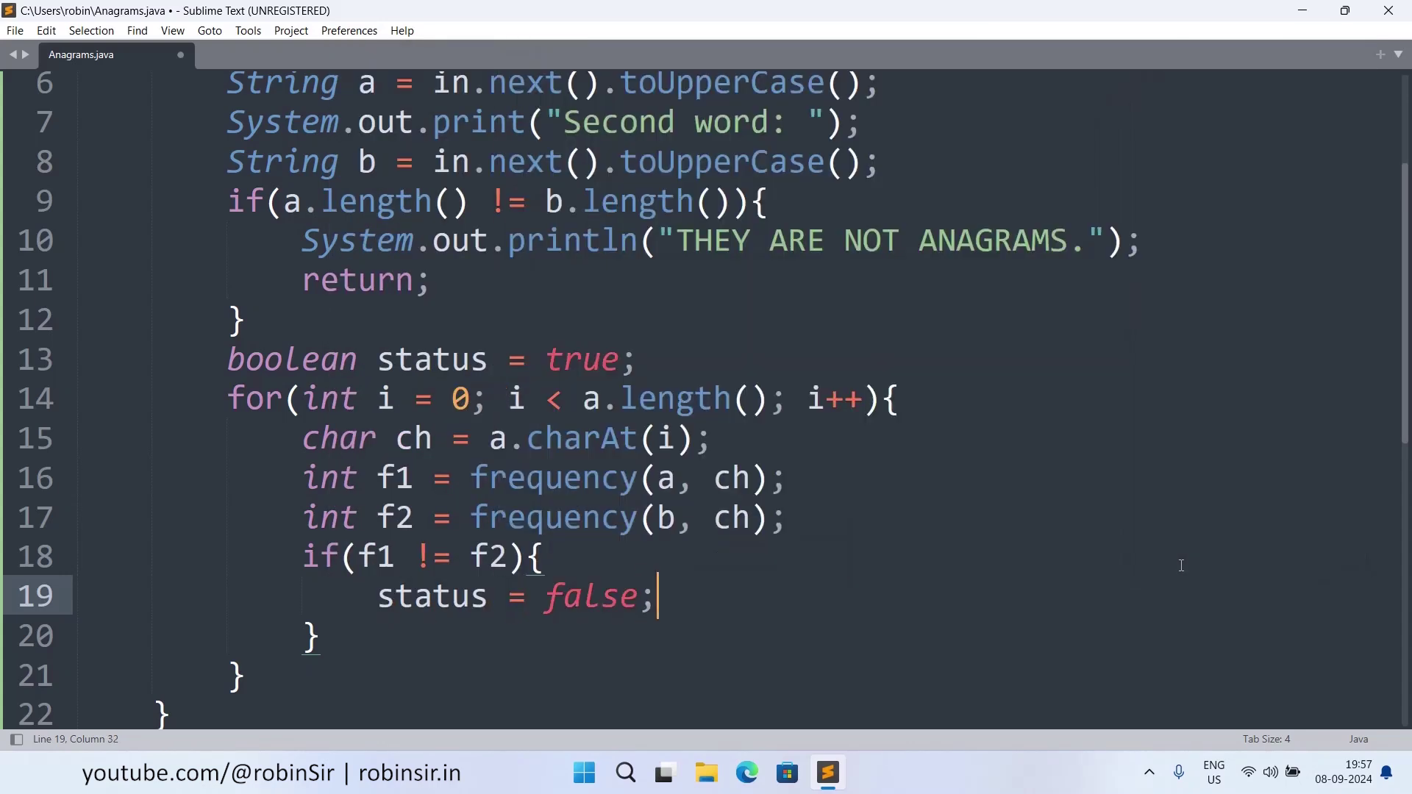
key("Return")
type("break;")
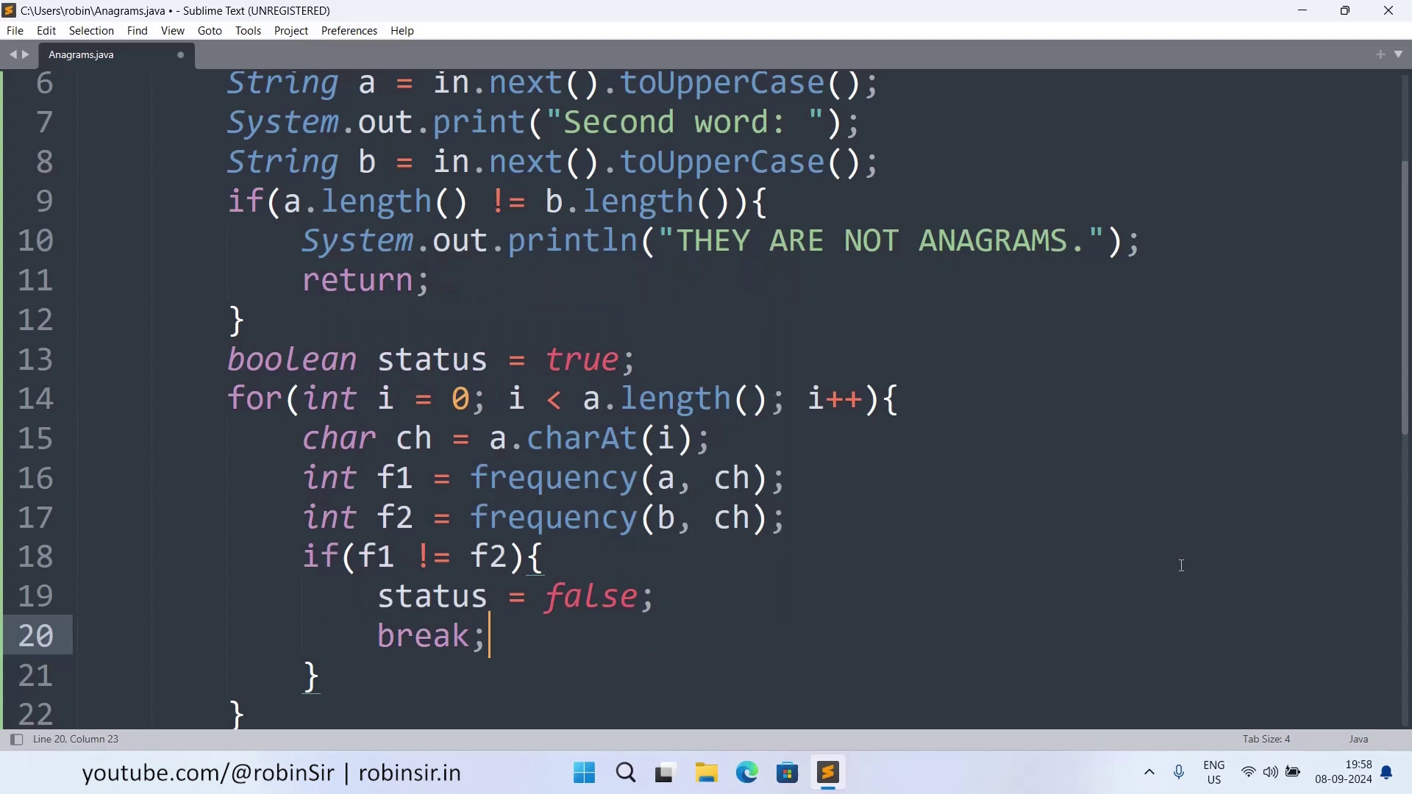
scroll(1180, 565, "down", 2)
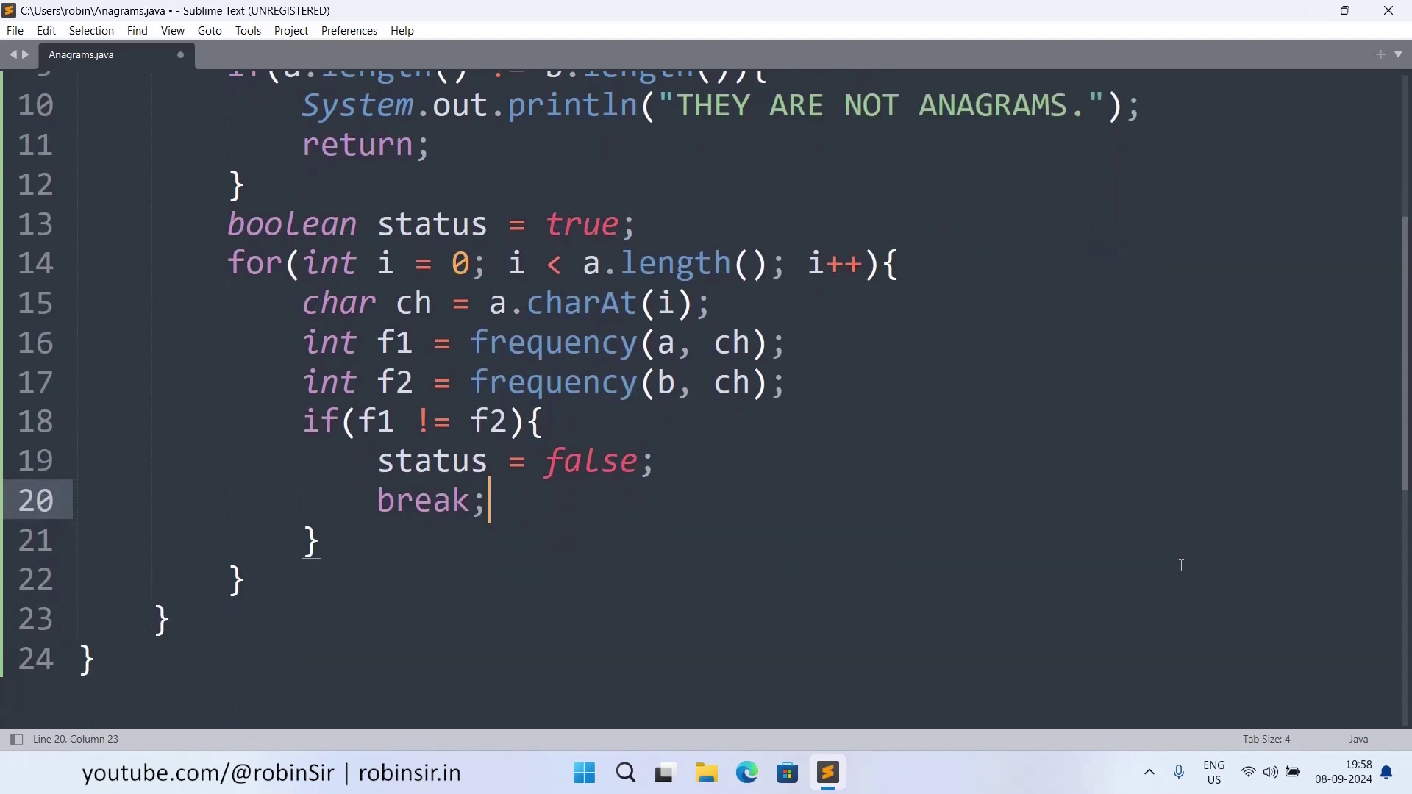
scroll(1180, 564, "down", 1)
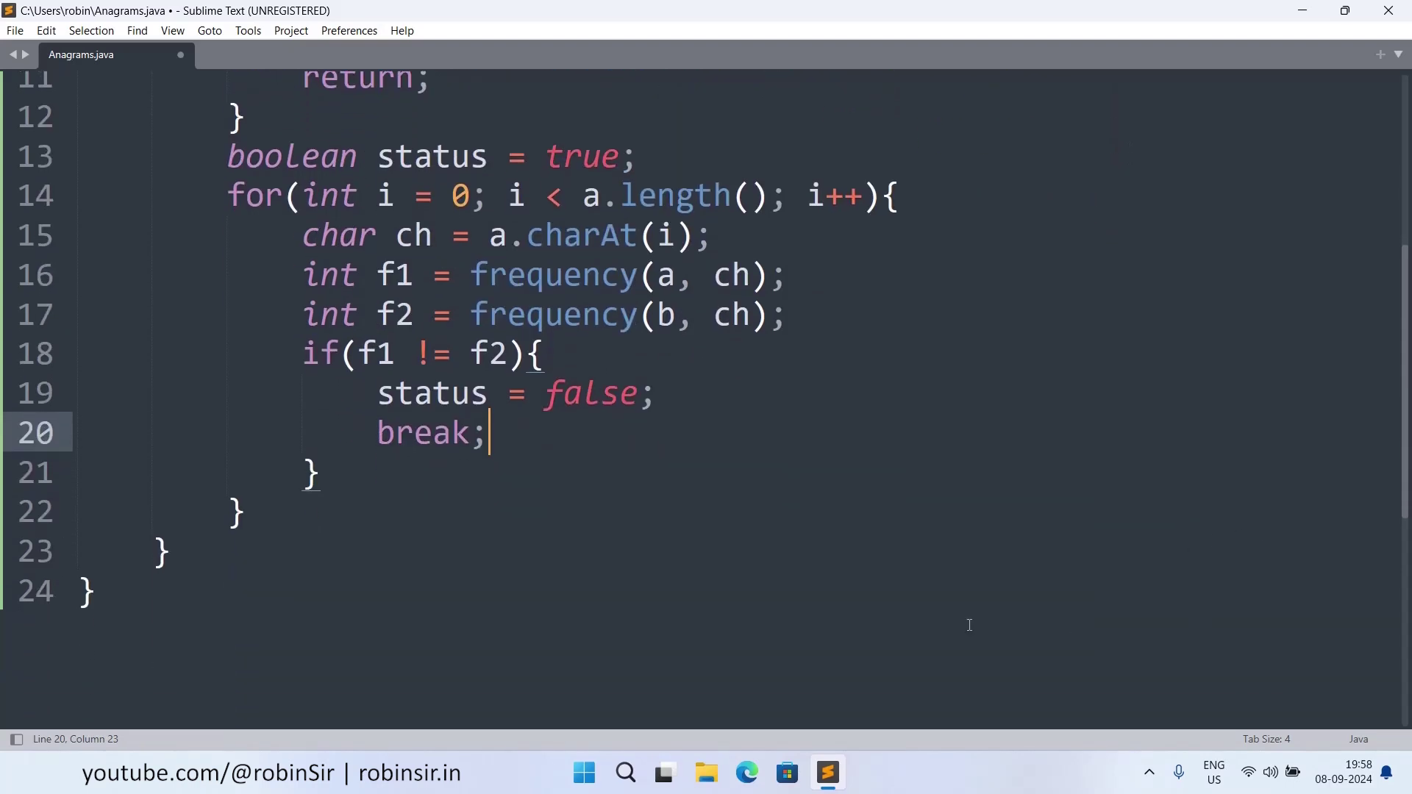
- Add if(status) printing "THEY ARE ANAGRAMS!", else "THEY ARE NOT ANAGRAMS."
left_click(280, 510)
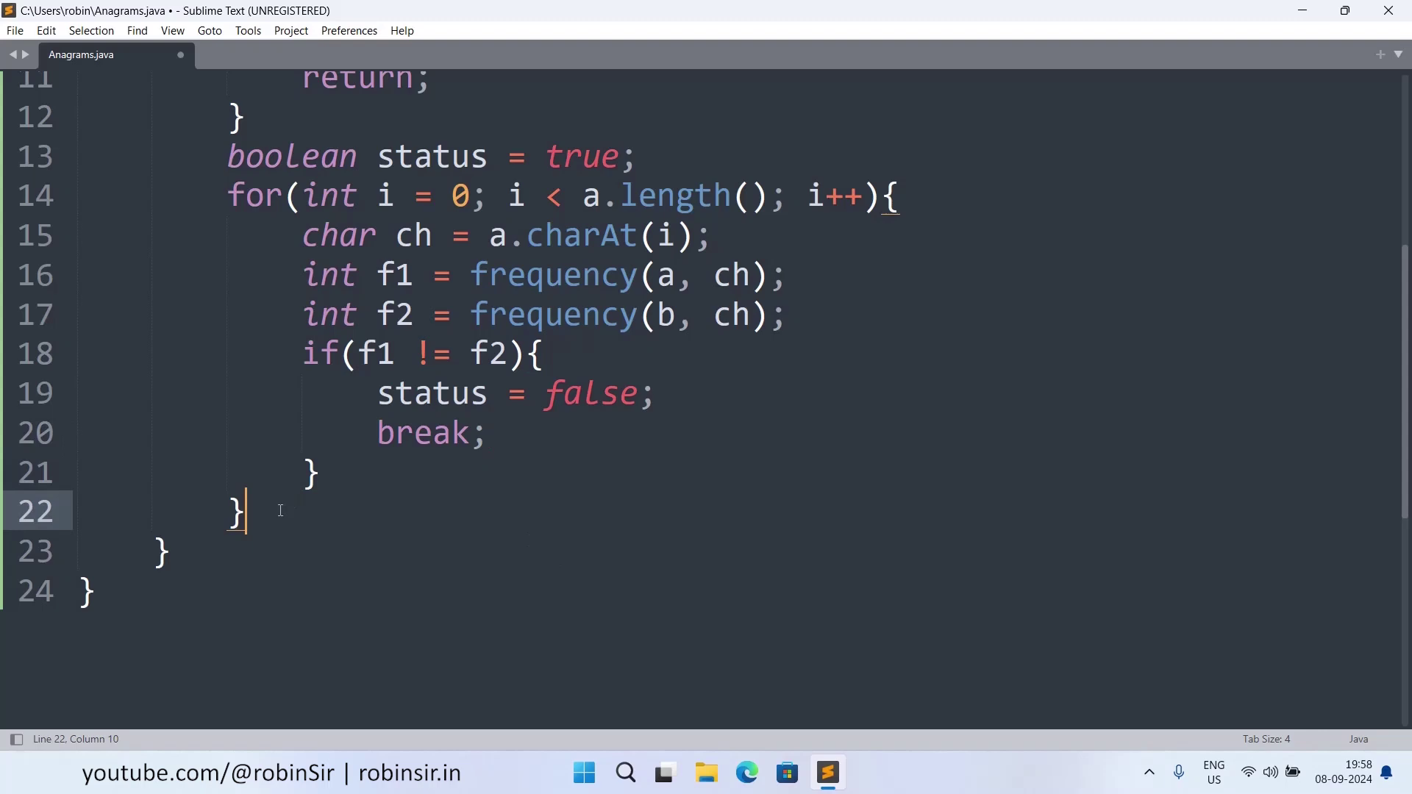
key("Return")
type("if")
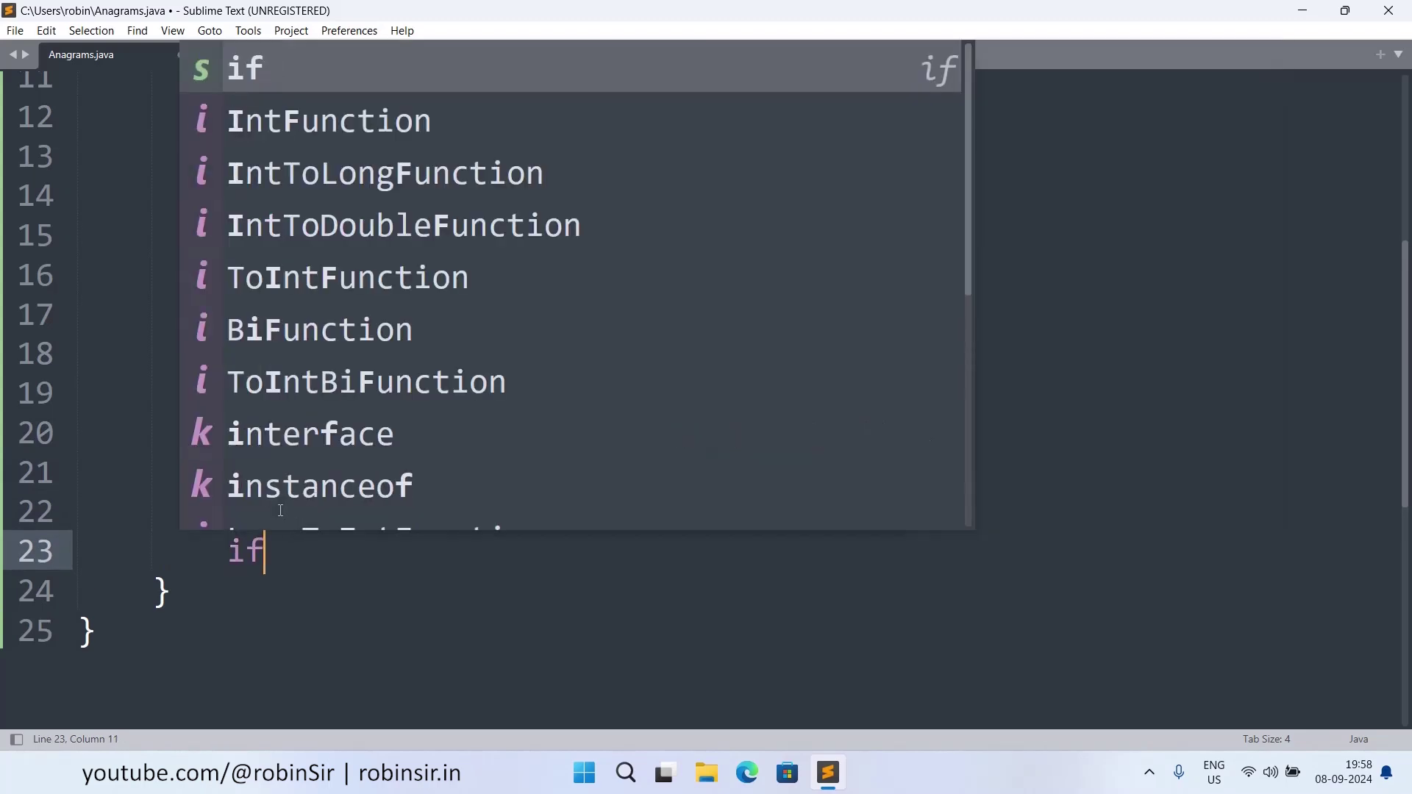
type("(status)")
key("Return")
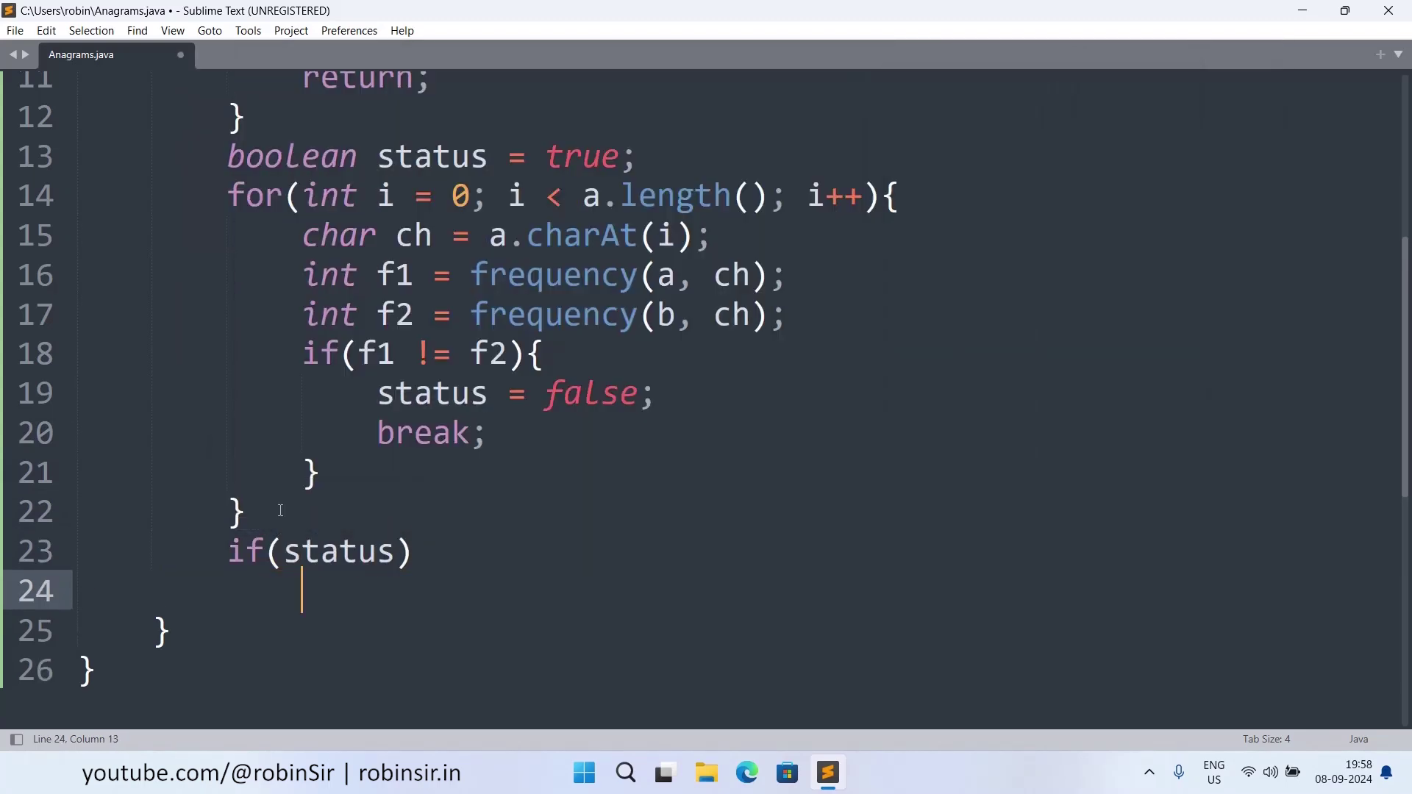
type("System.ou")
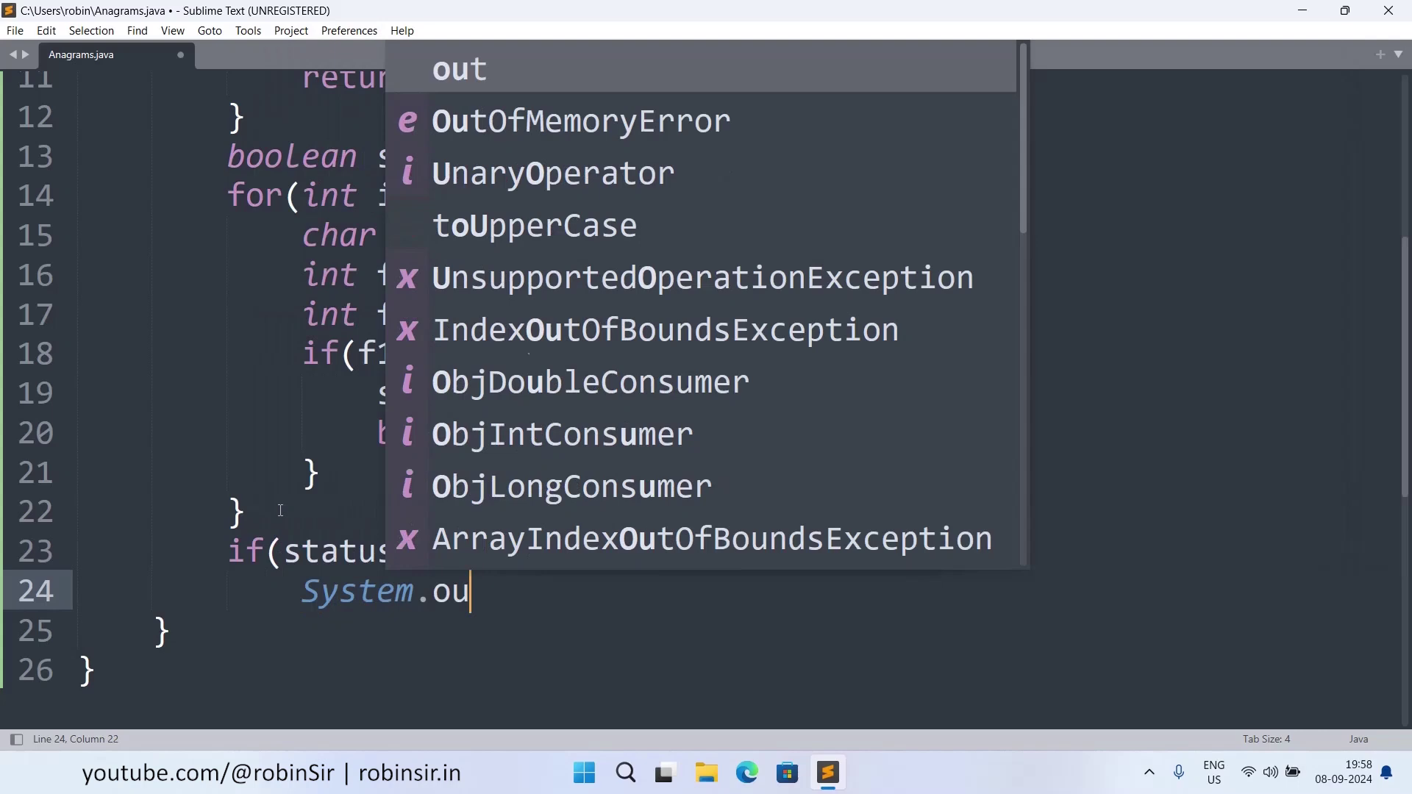
type("t.println(\"")
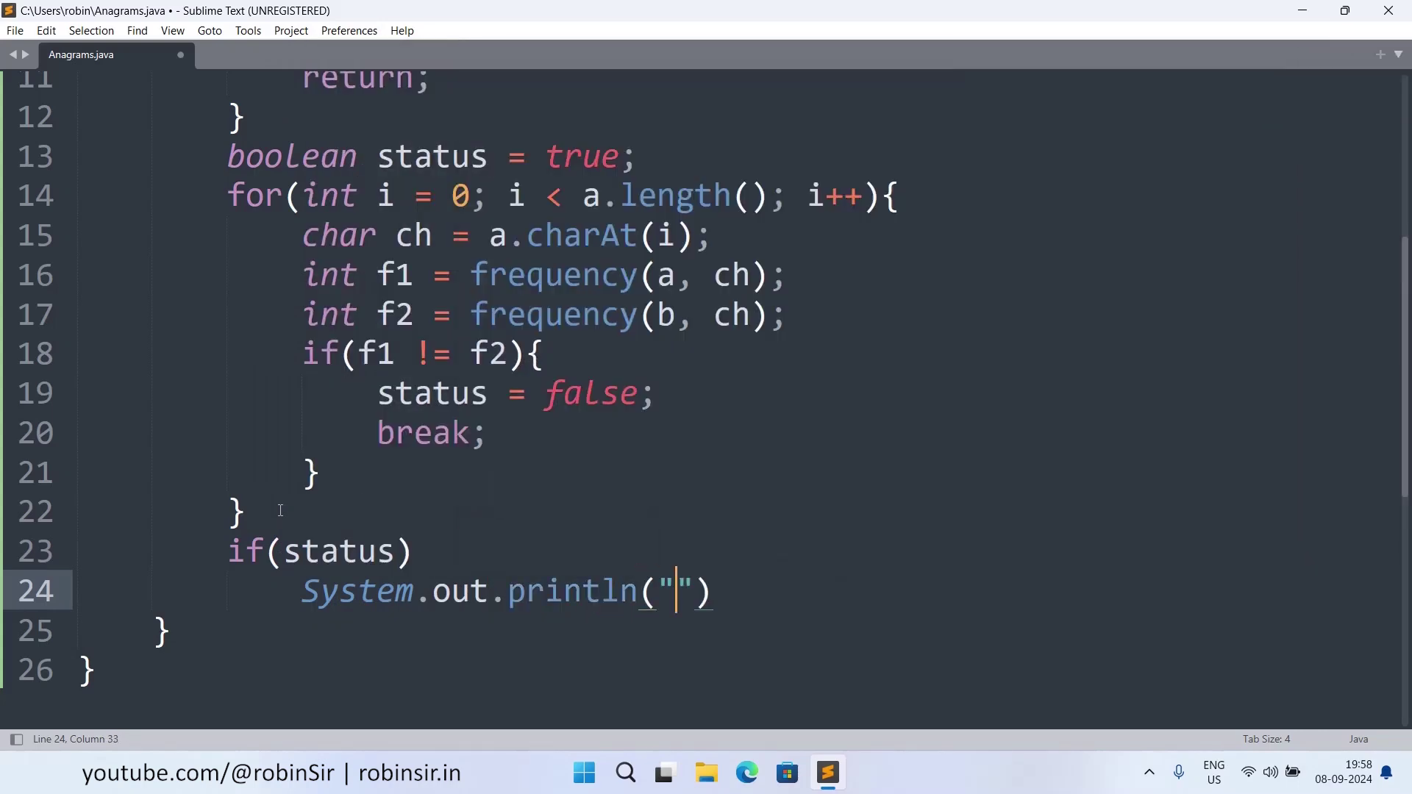
type("THEY ARE")
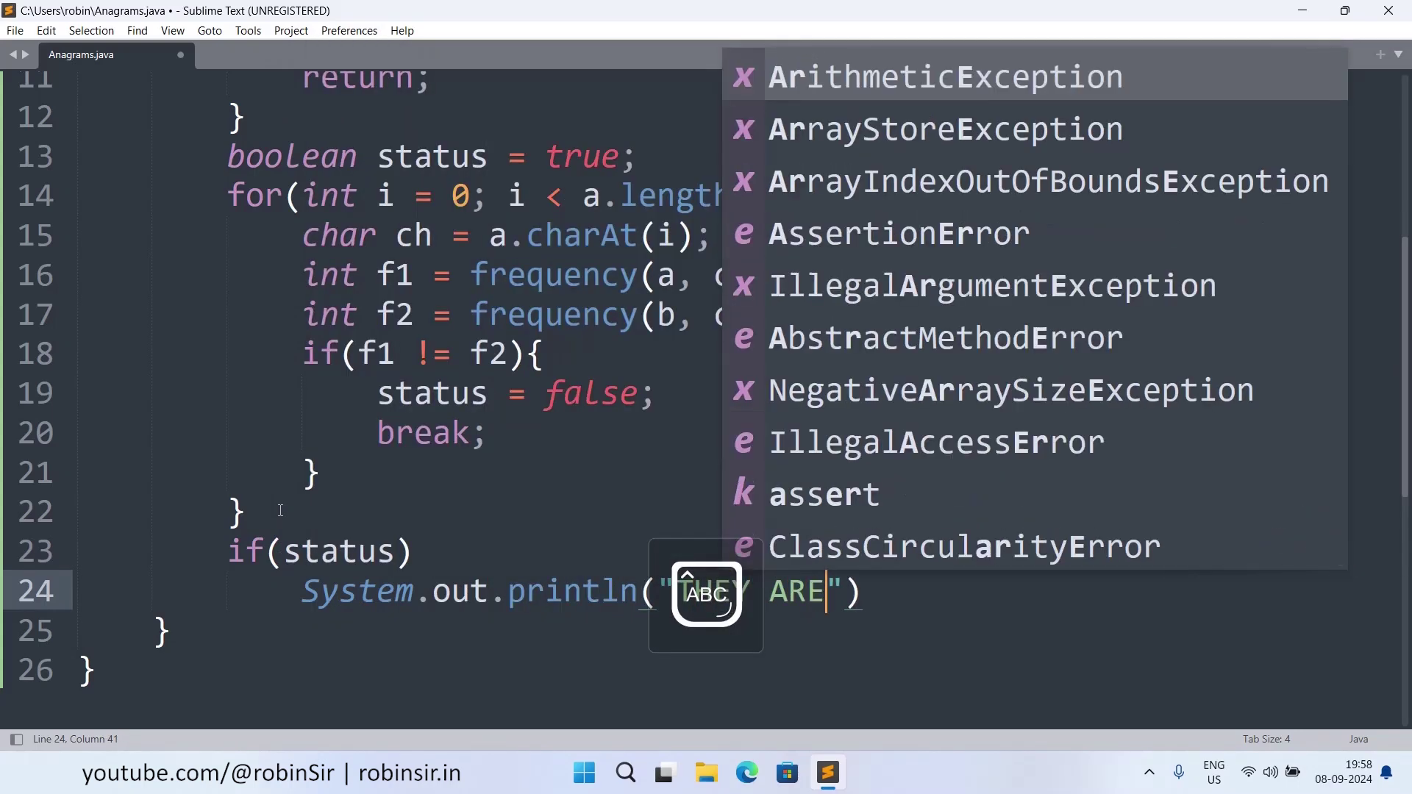
type(" ANAGRAMS")
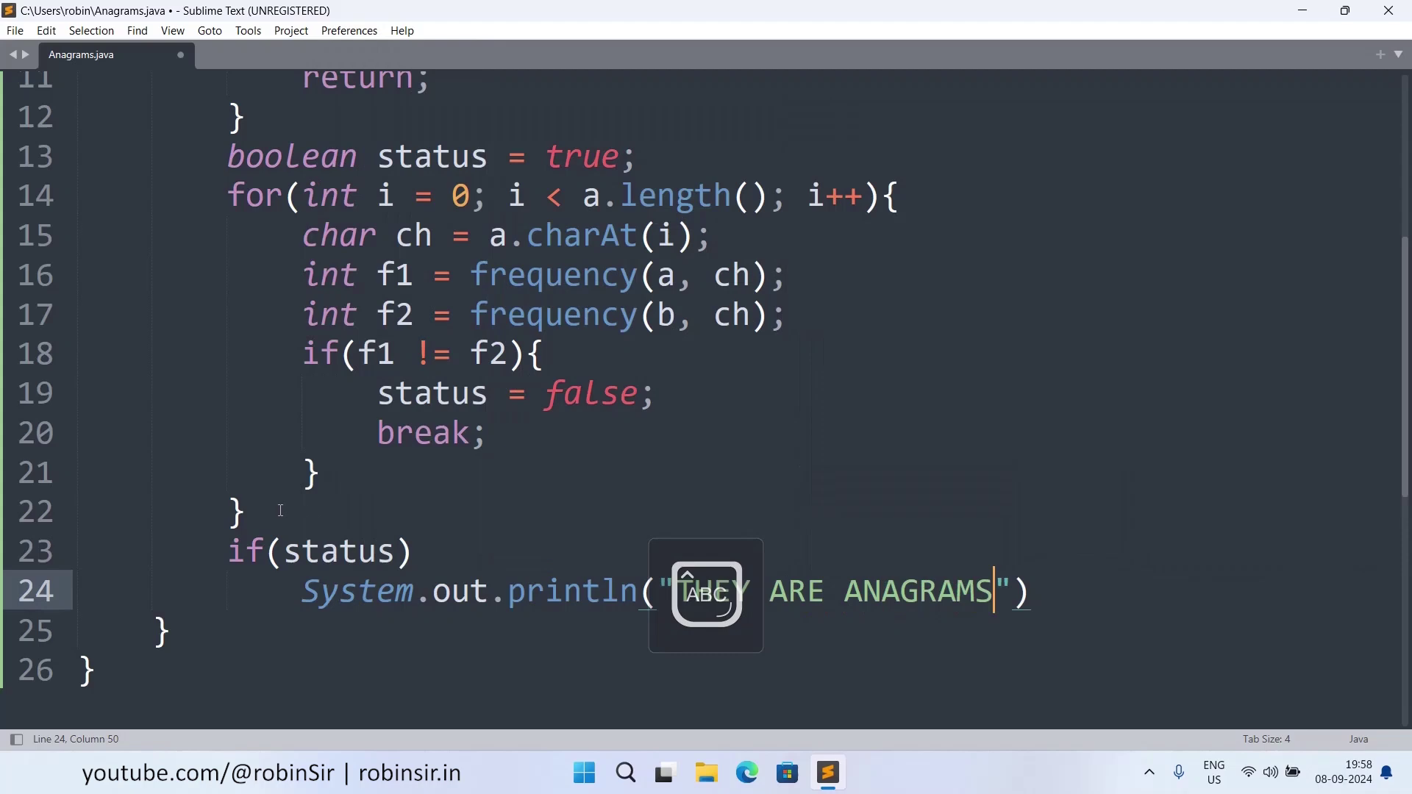
type("!")
key("Right")
key("Right")
type(";")
key("Return")
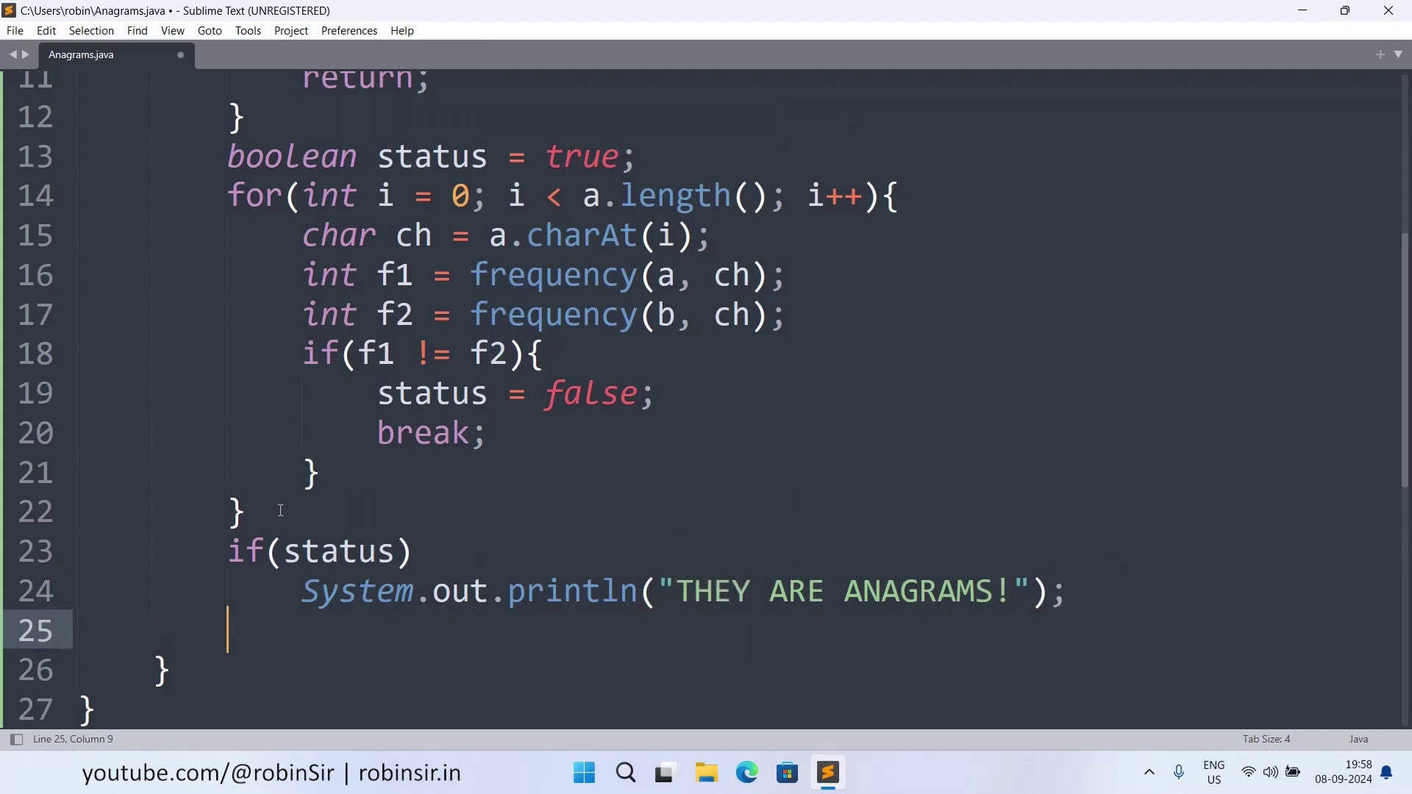
type("else")
key("Return")
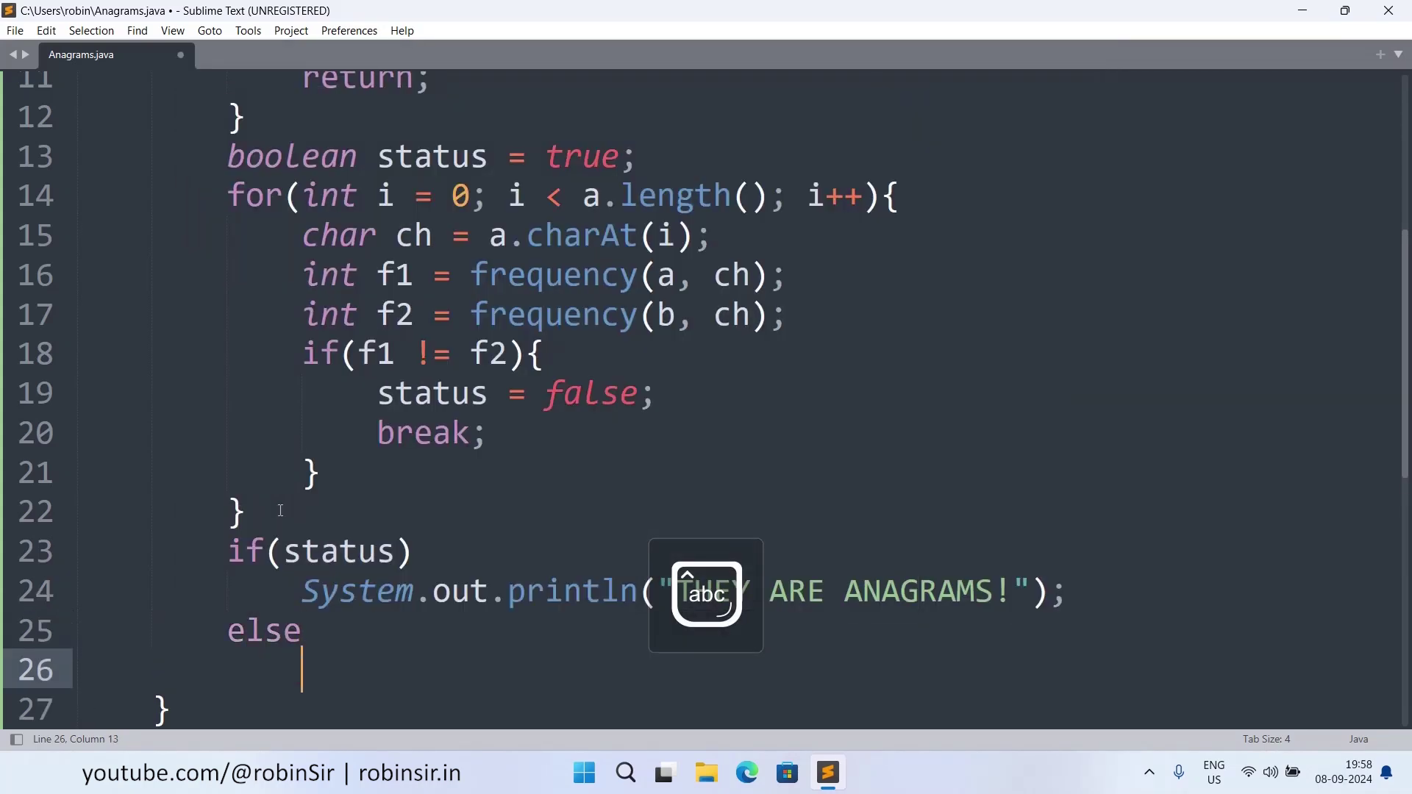
type("System.out")
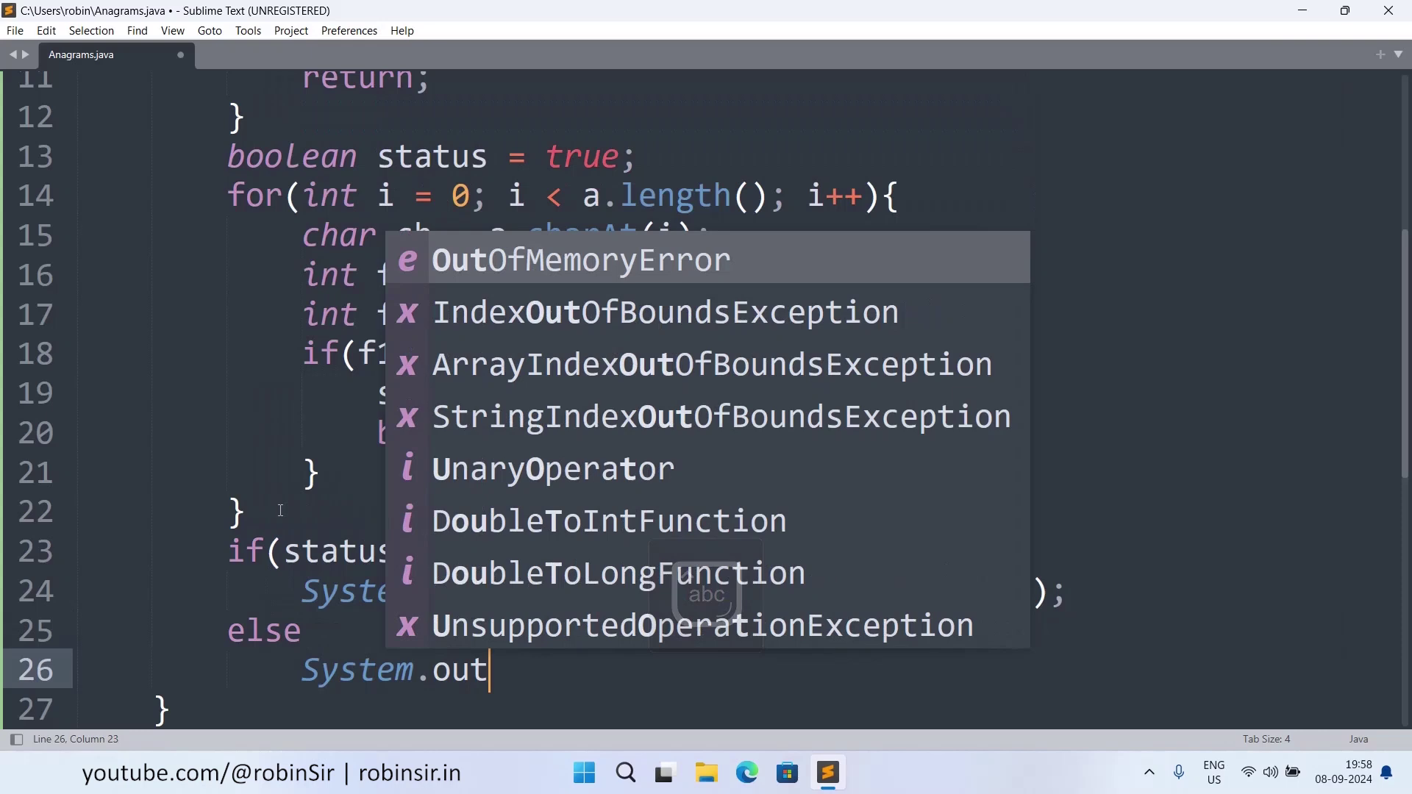
type(".println(\"")
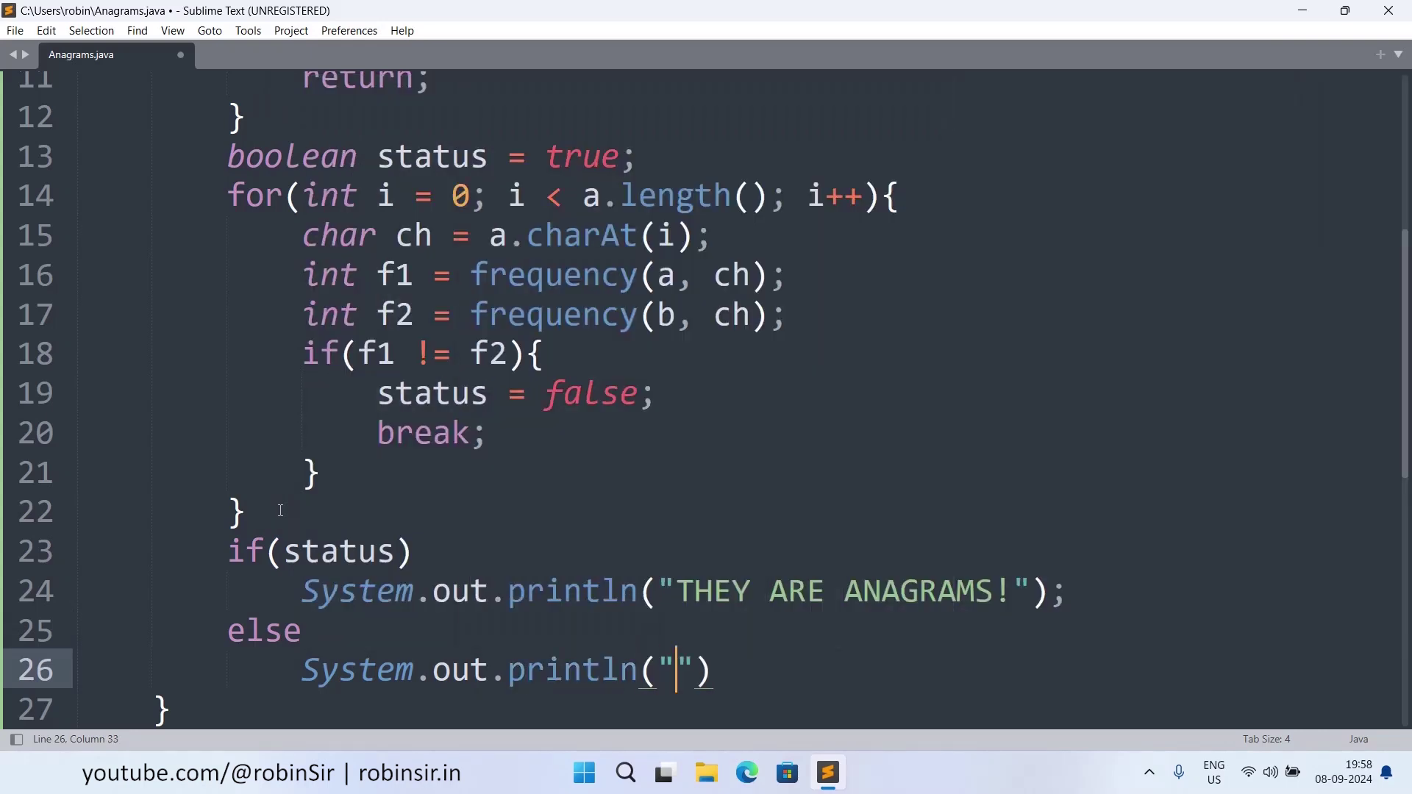
key("Caps_Lock")
type("THEY ARE ")
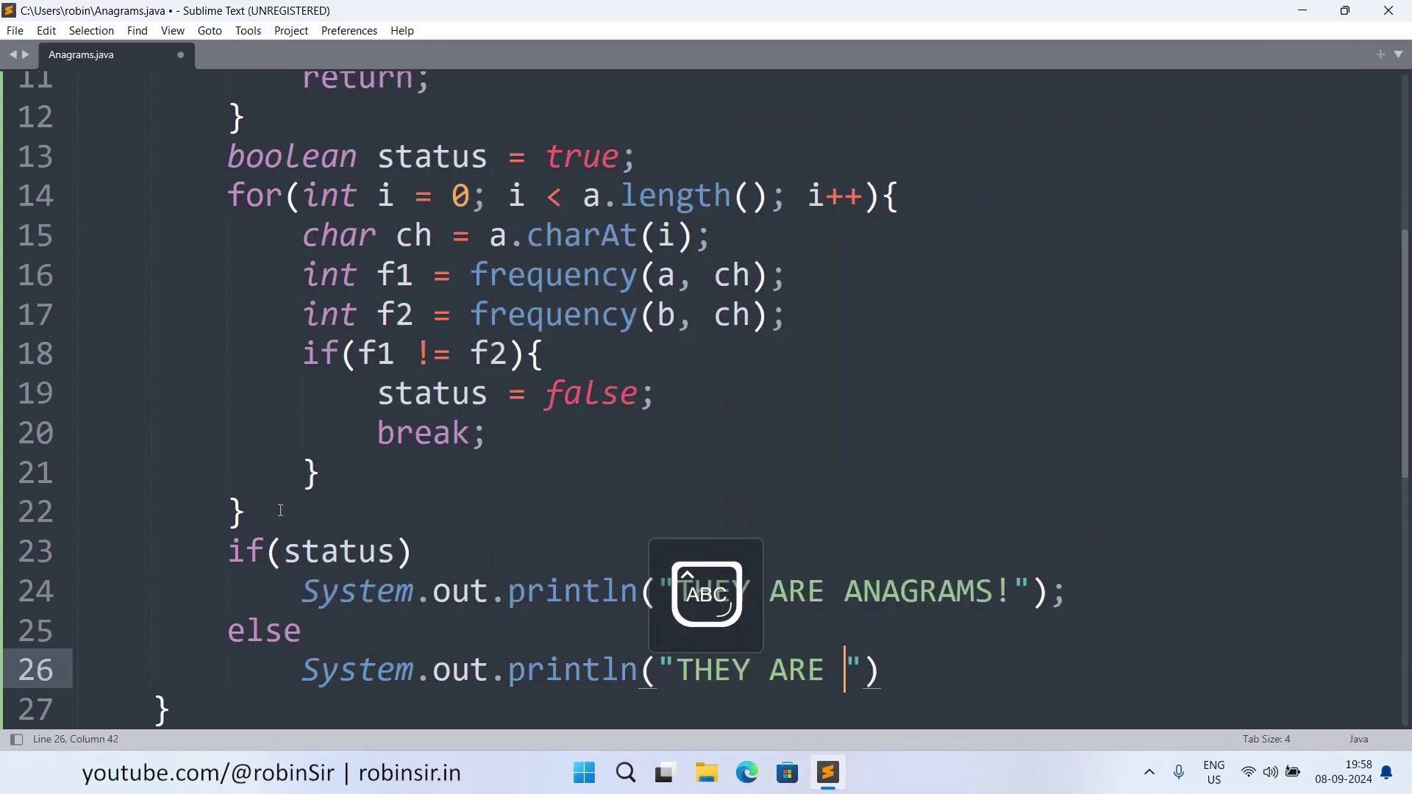
type("NOT ANAGRAMS")
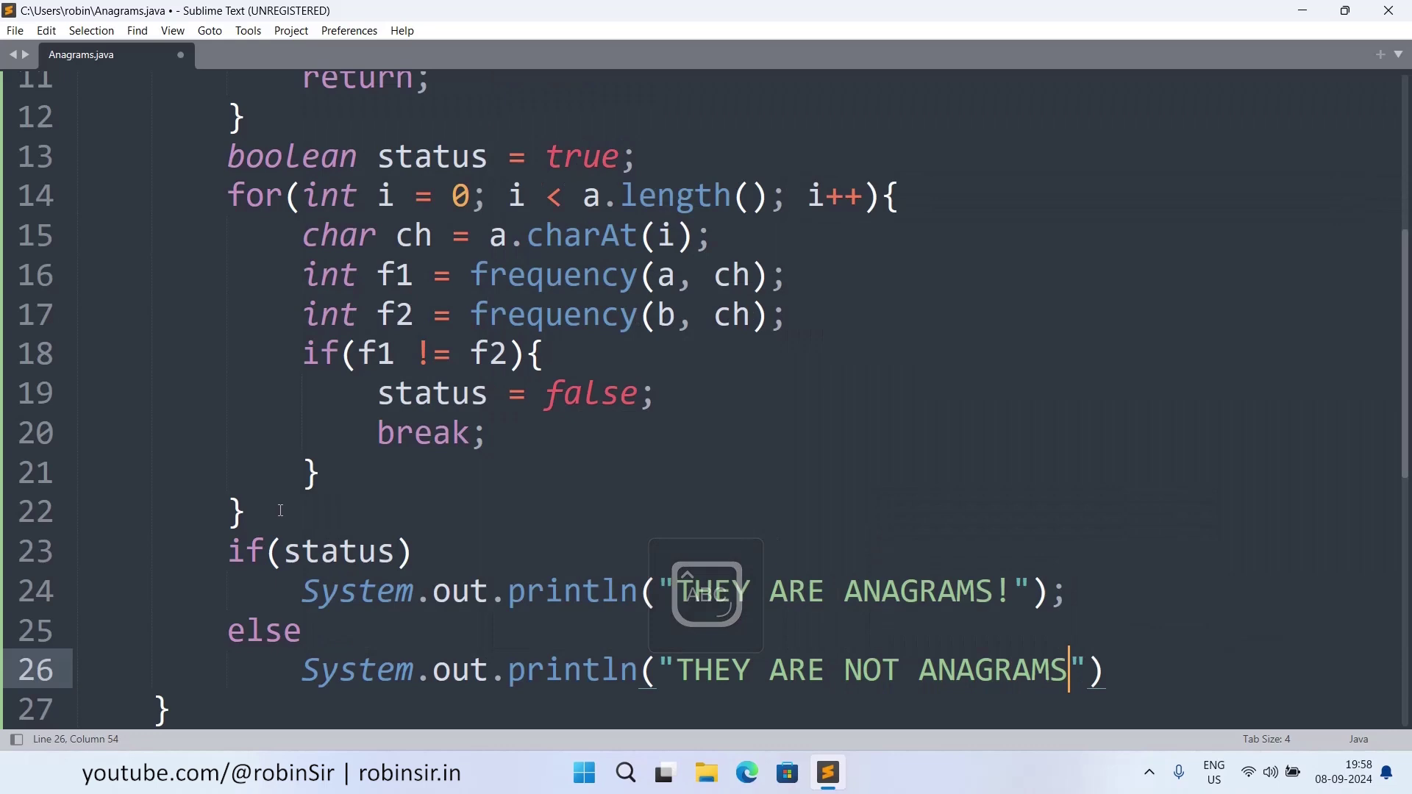
type(".")
key("Caps_Lock")
key("End")
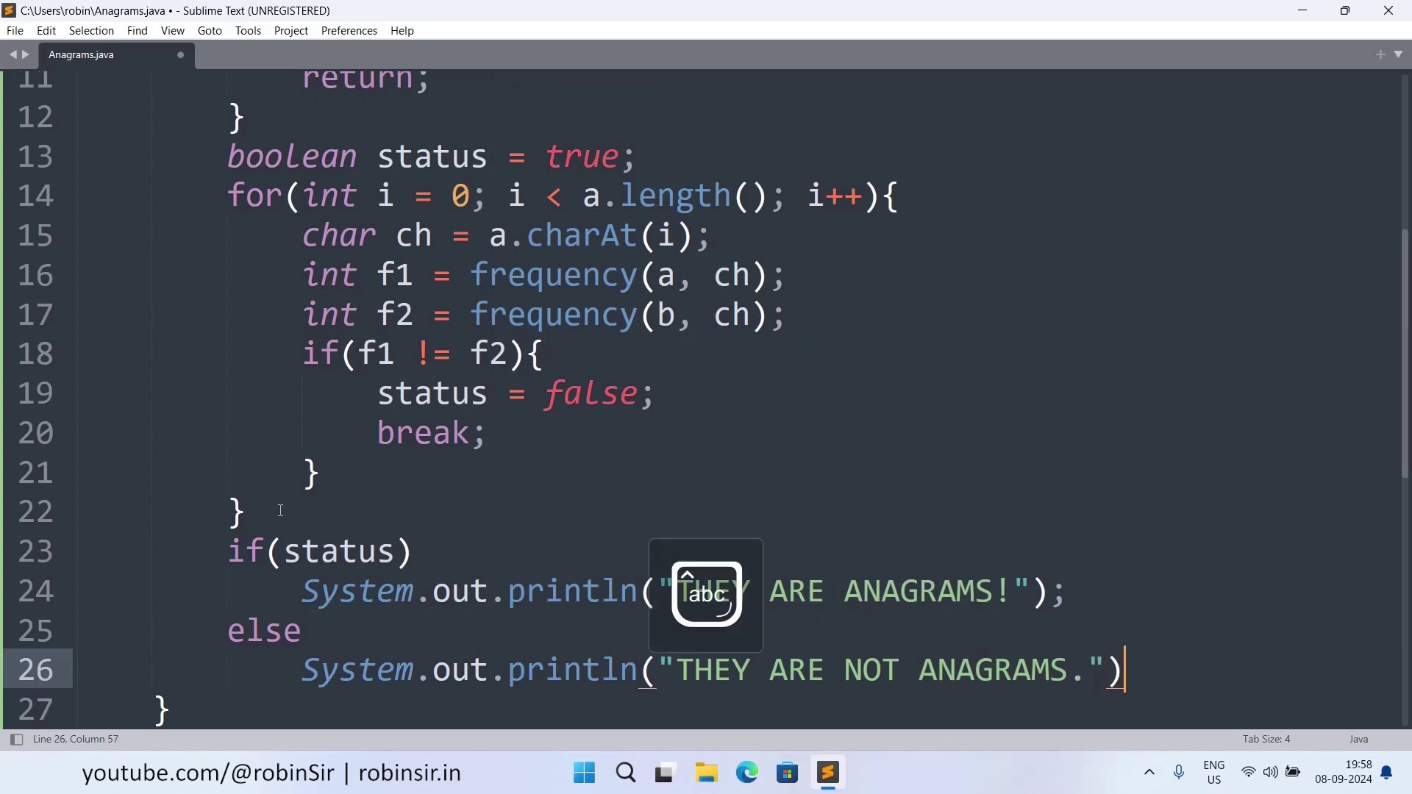
type(";")
scroll(572, 272, "down", 3)
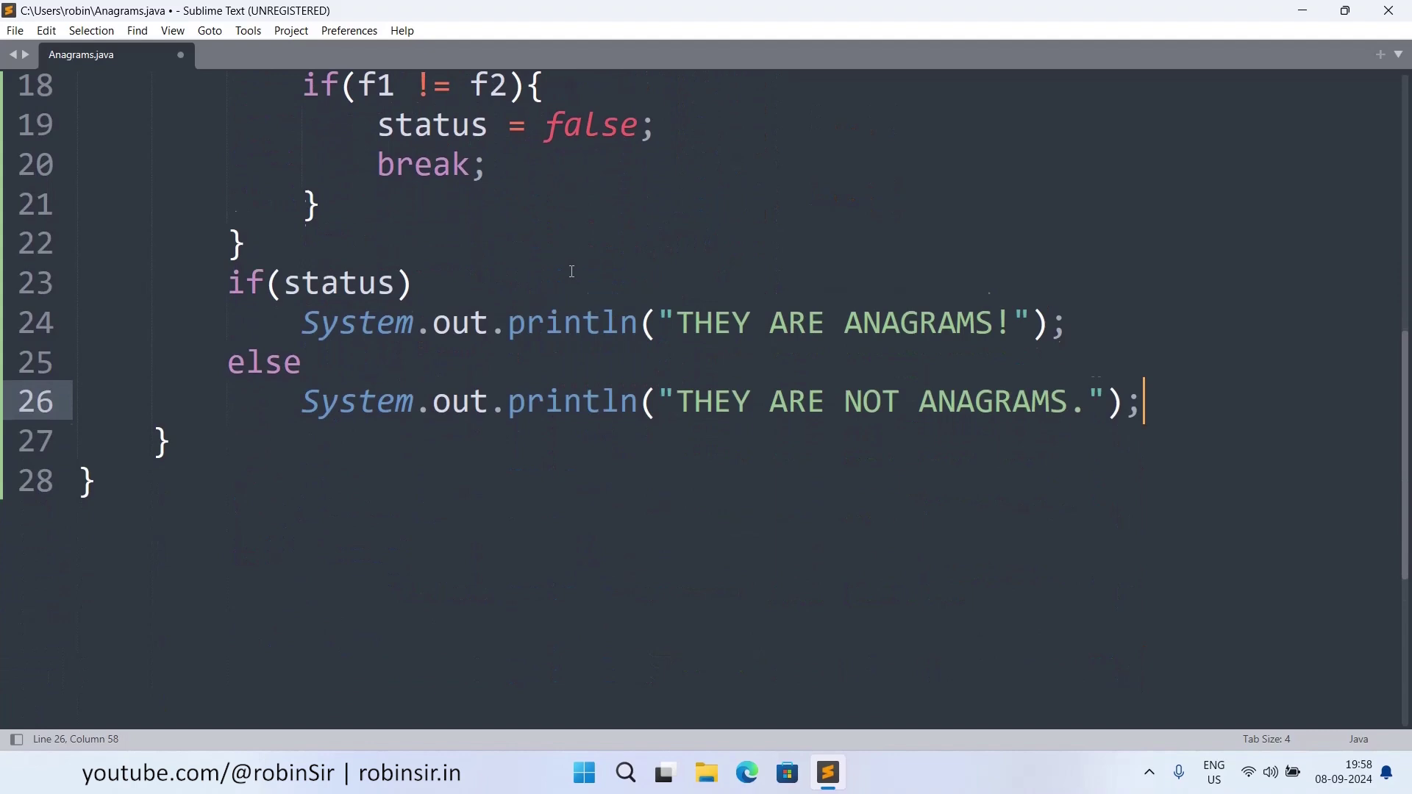
scroll(572, 271, "down", 1)
- Add a frequency(String s, char ch) method header below main
left_click(182, 378)
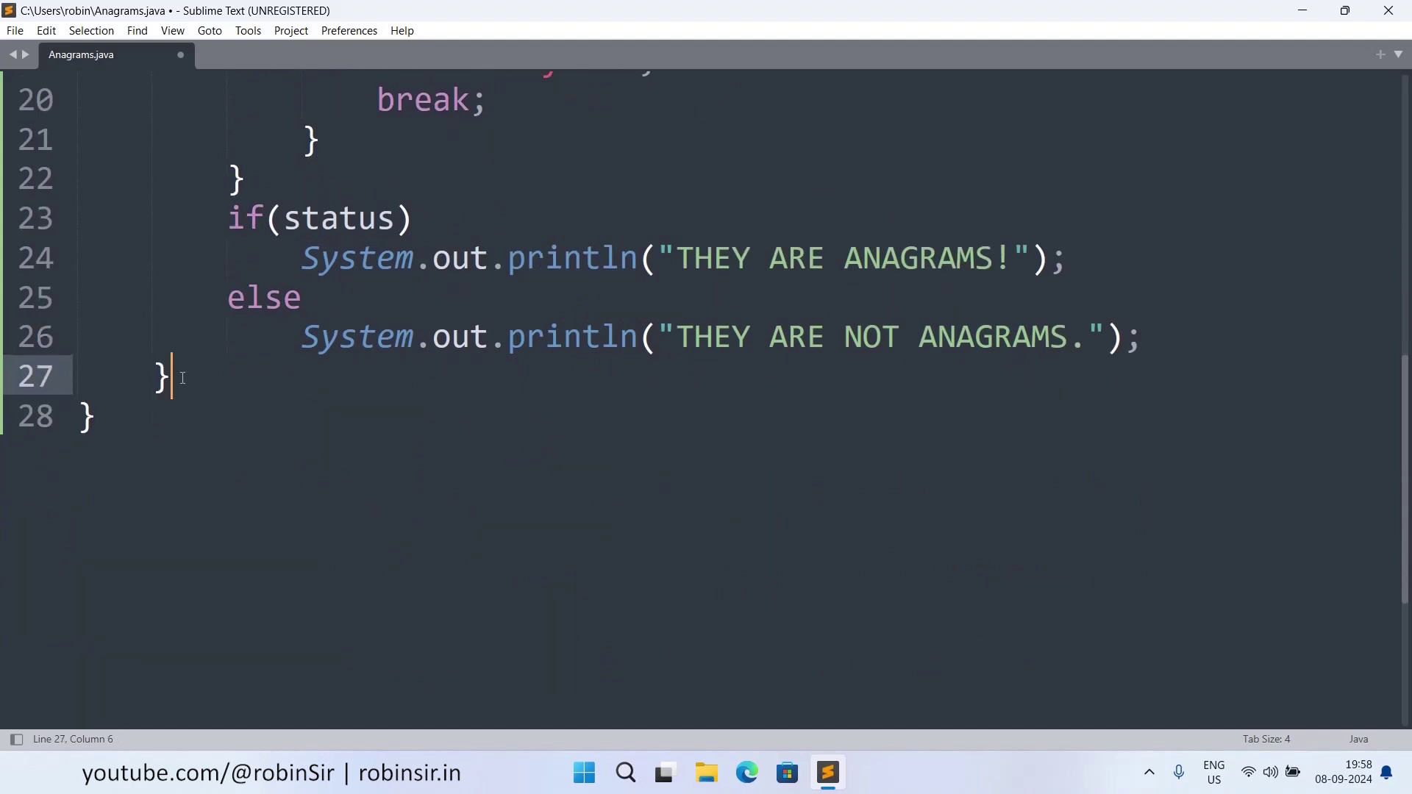
key("Return")
type("publi")
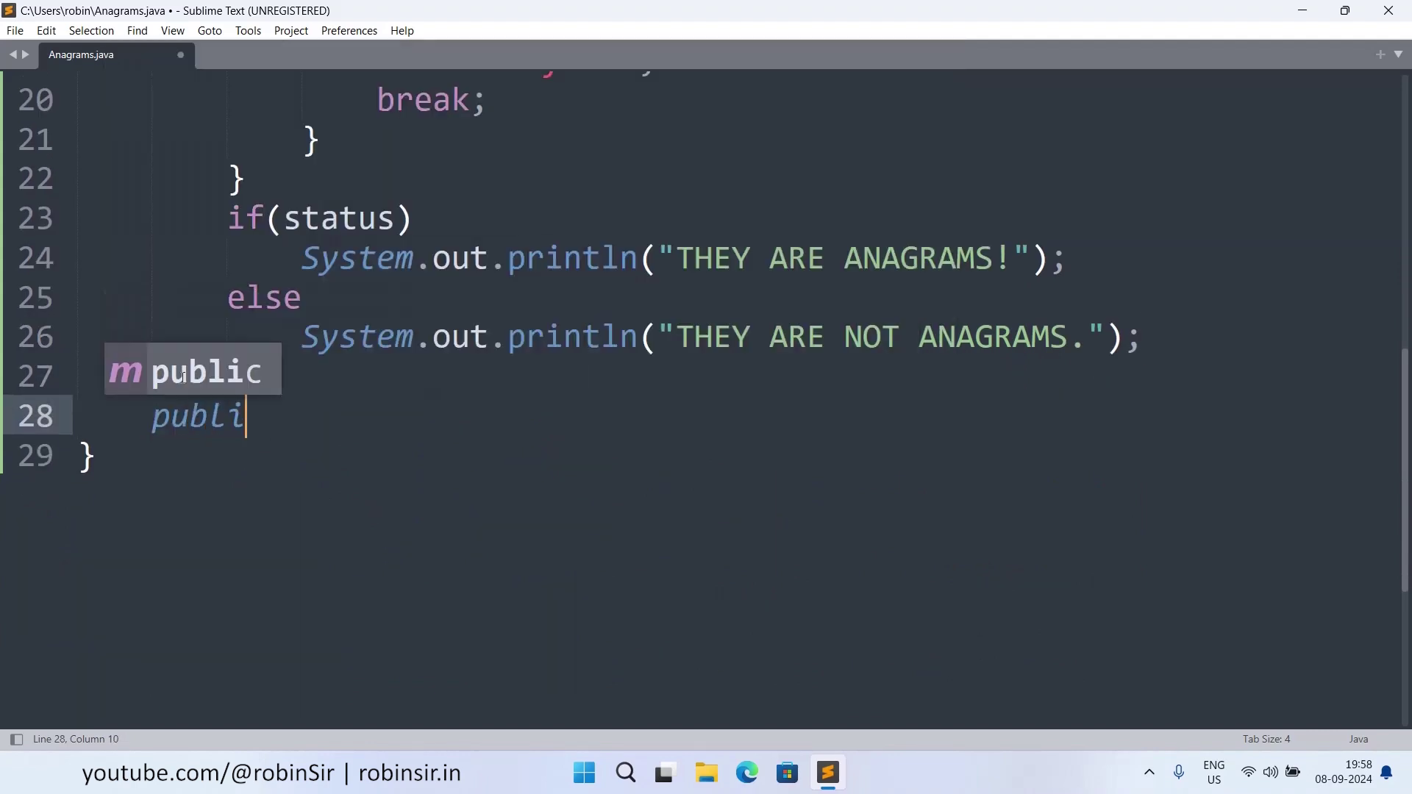
type("c static ")
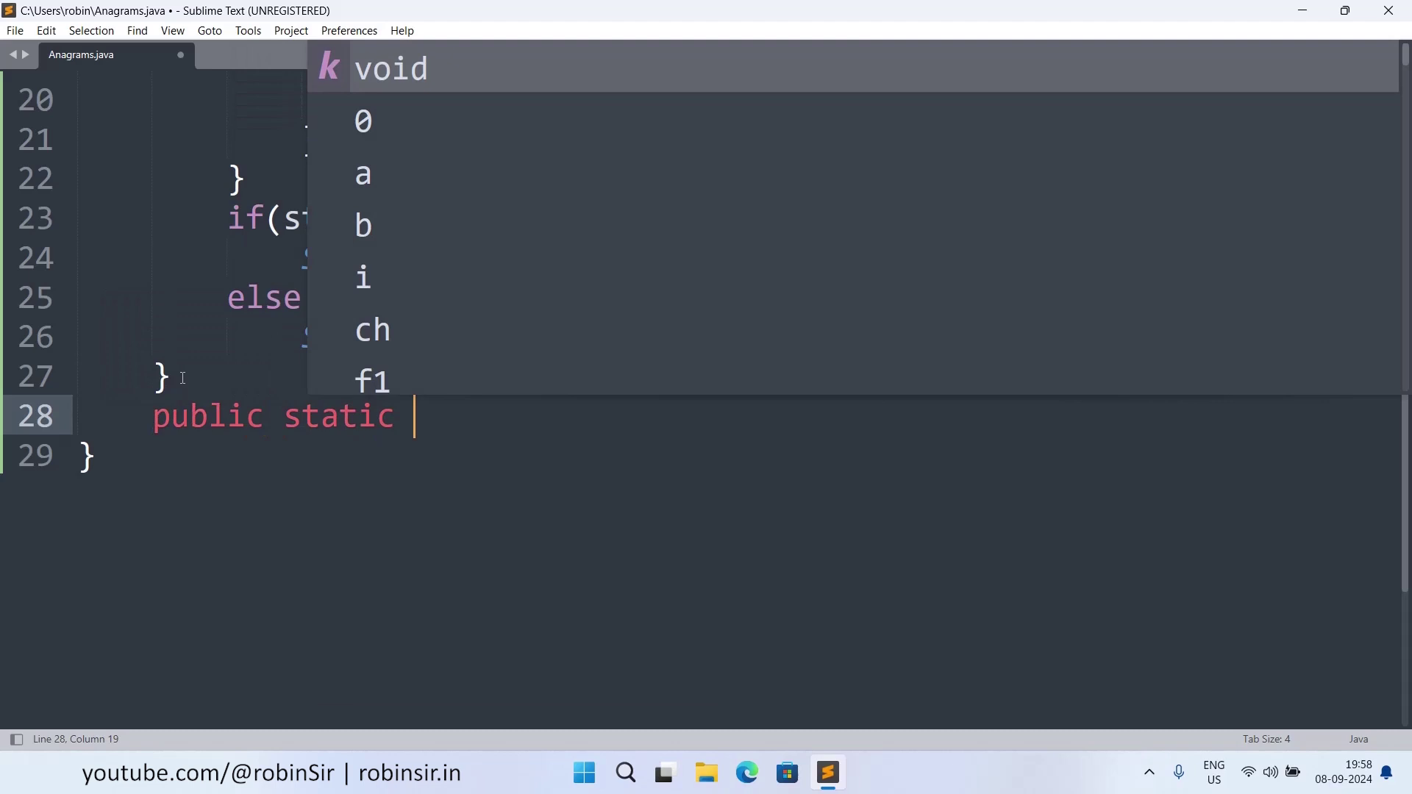
type("int fr")
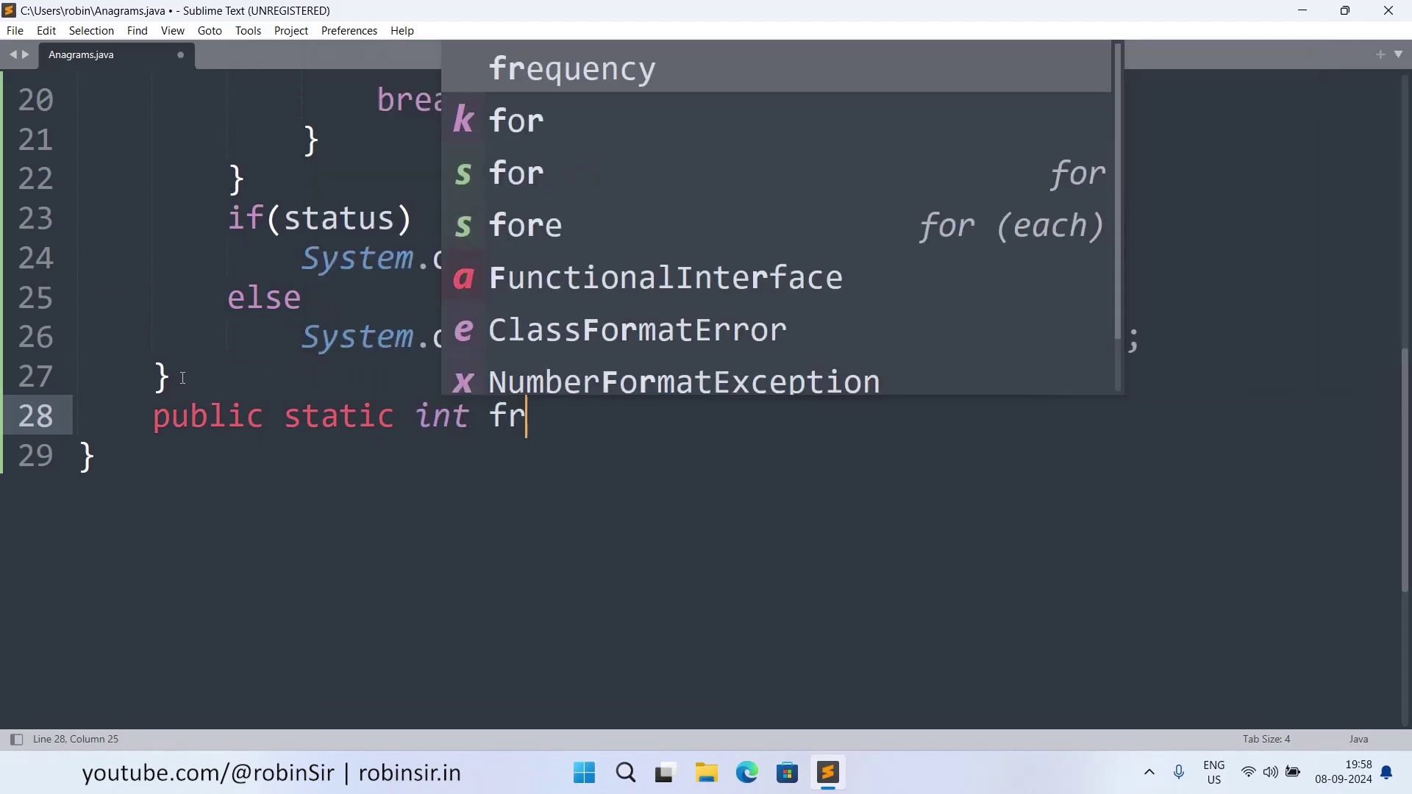
type("e")
key("Return")
type("(")
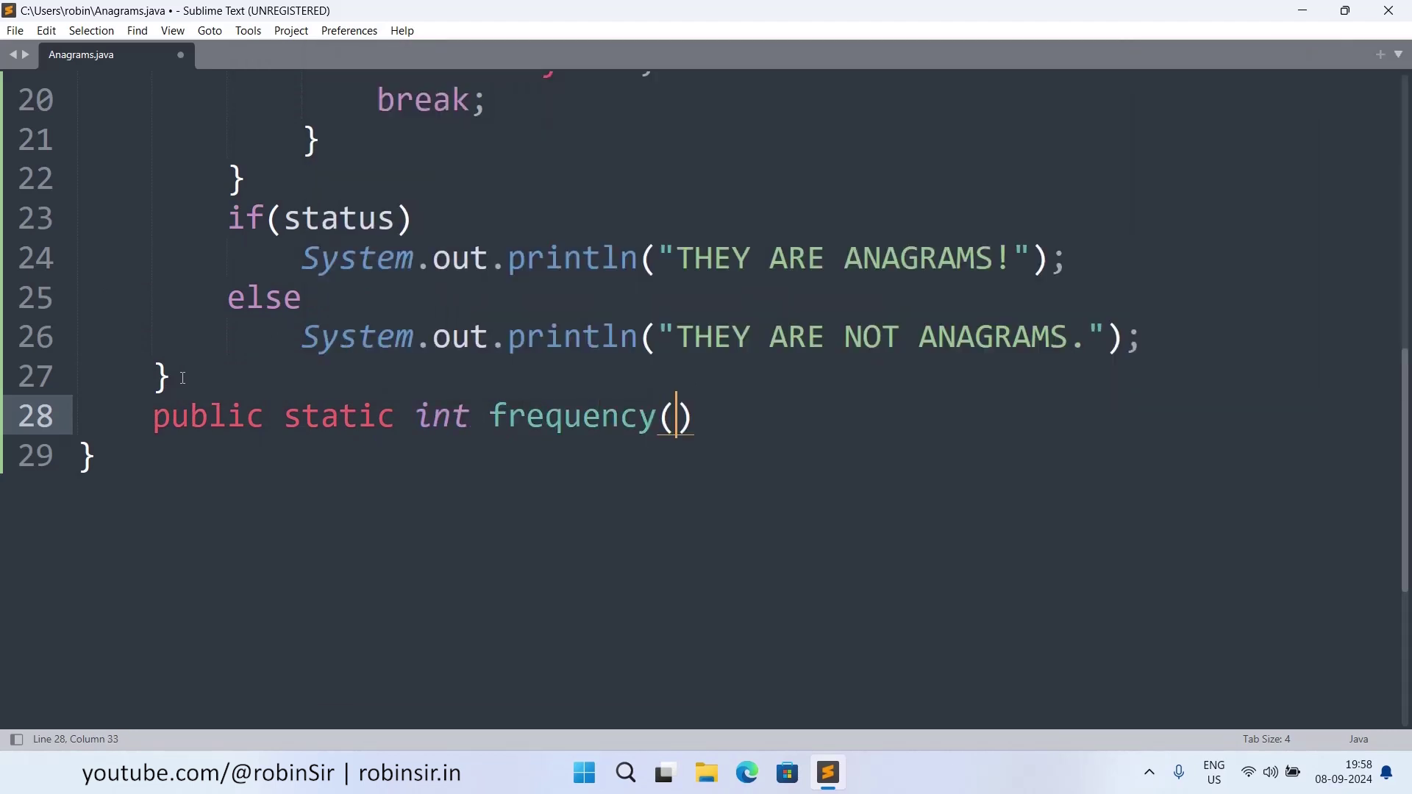
type("String ")
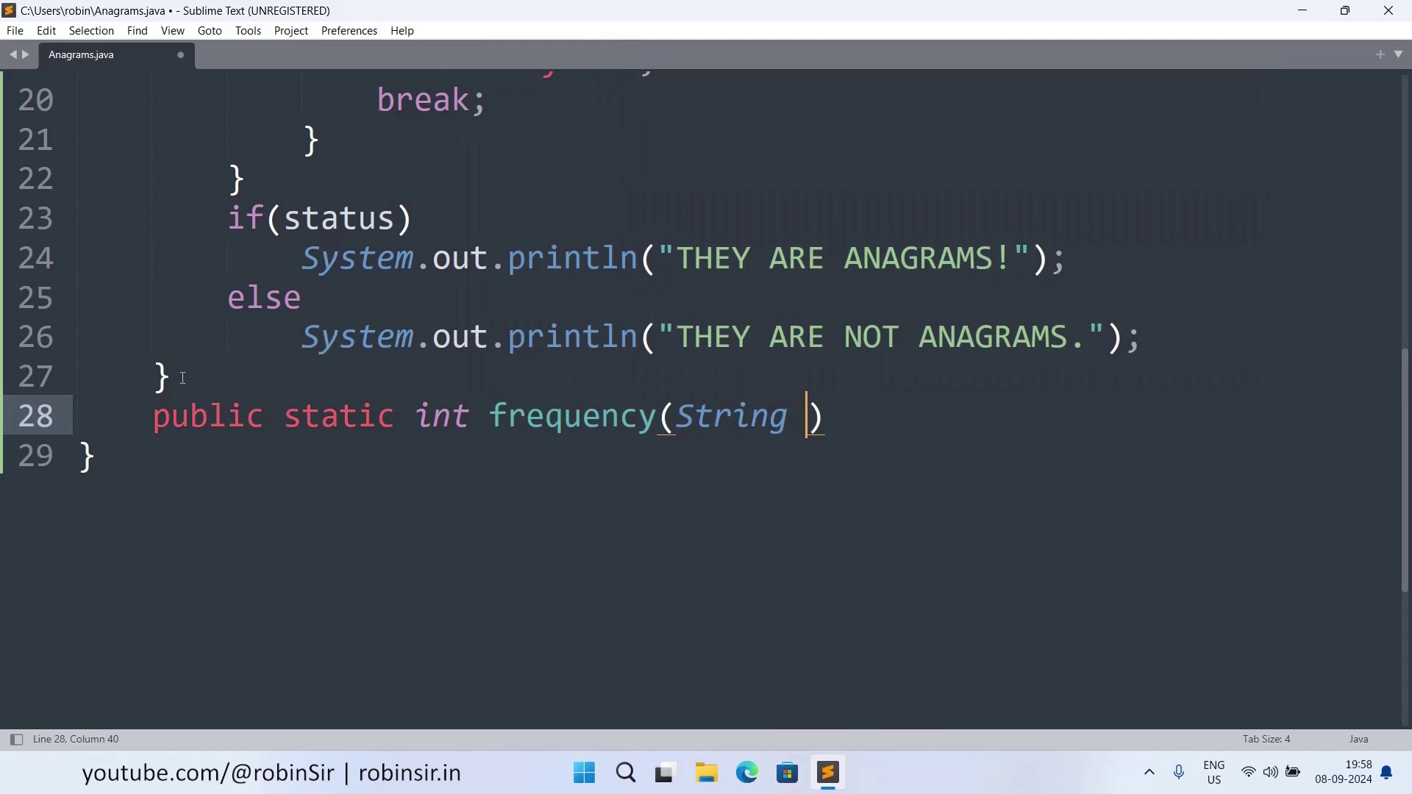
type("s, ")
type("char ch")
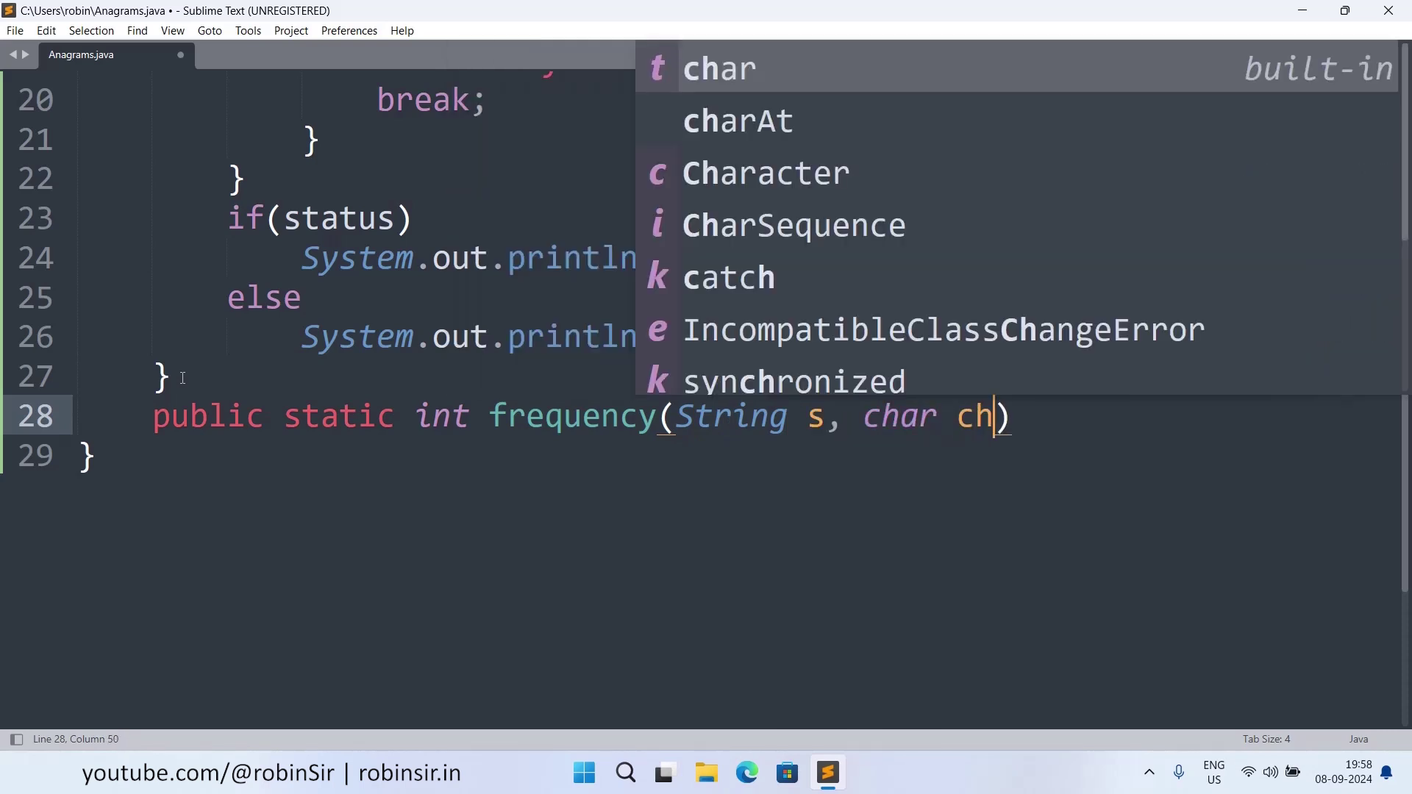
key("Right")
type("{")
key("Return")
type("in")
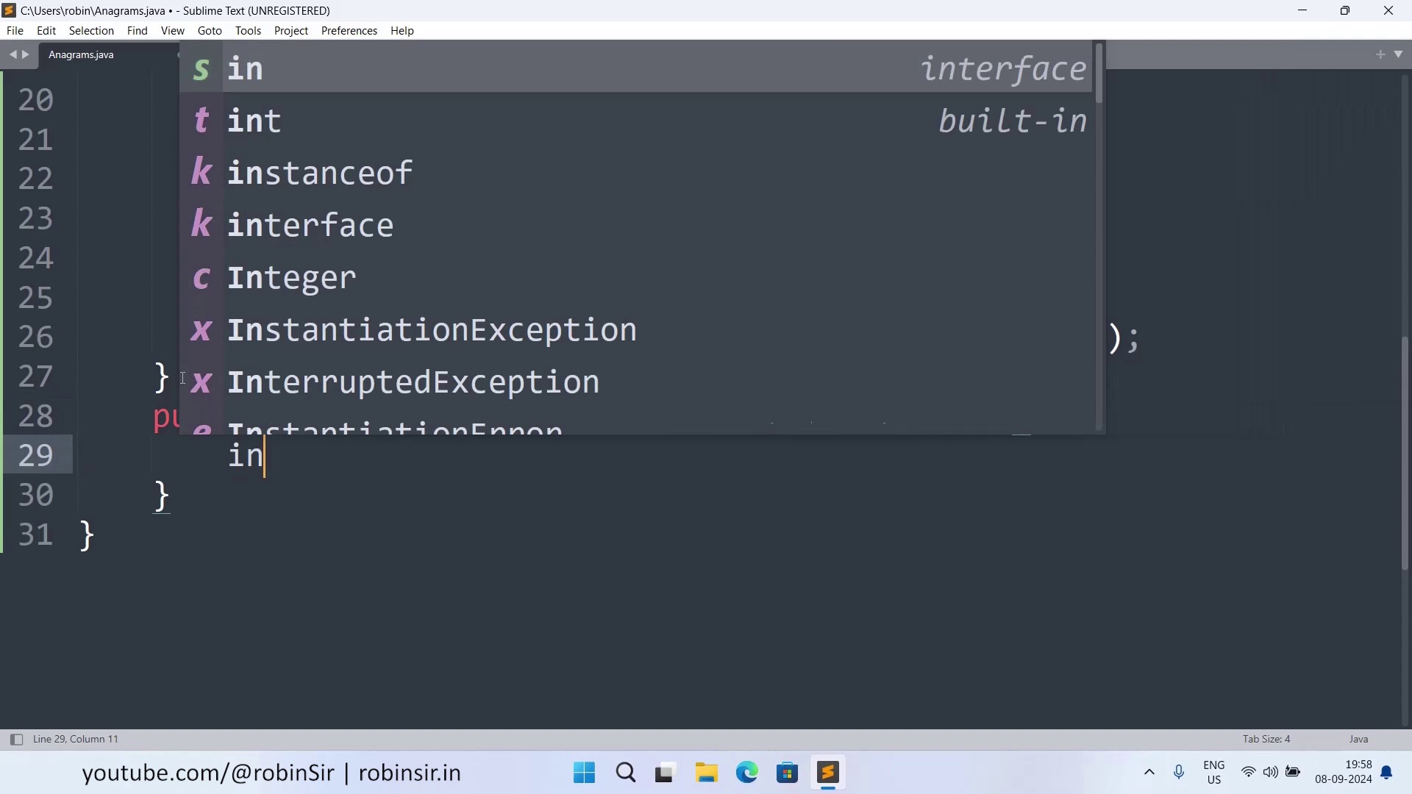
type("t f = 0;")
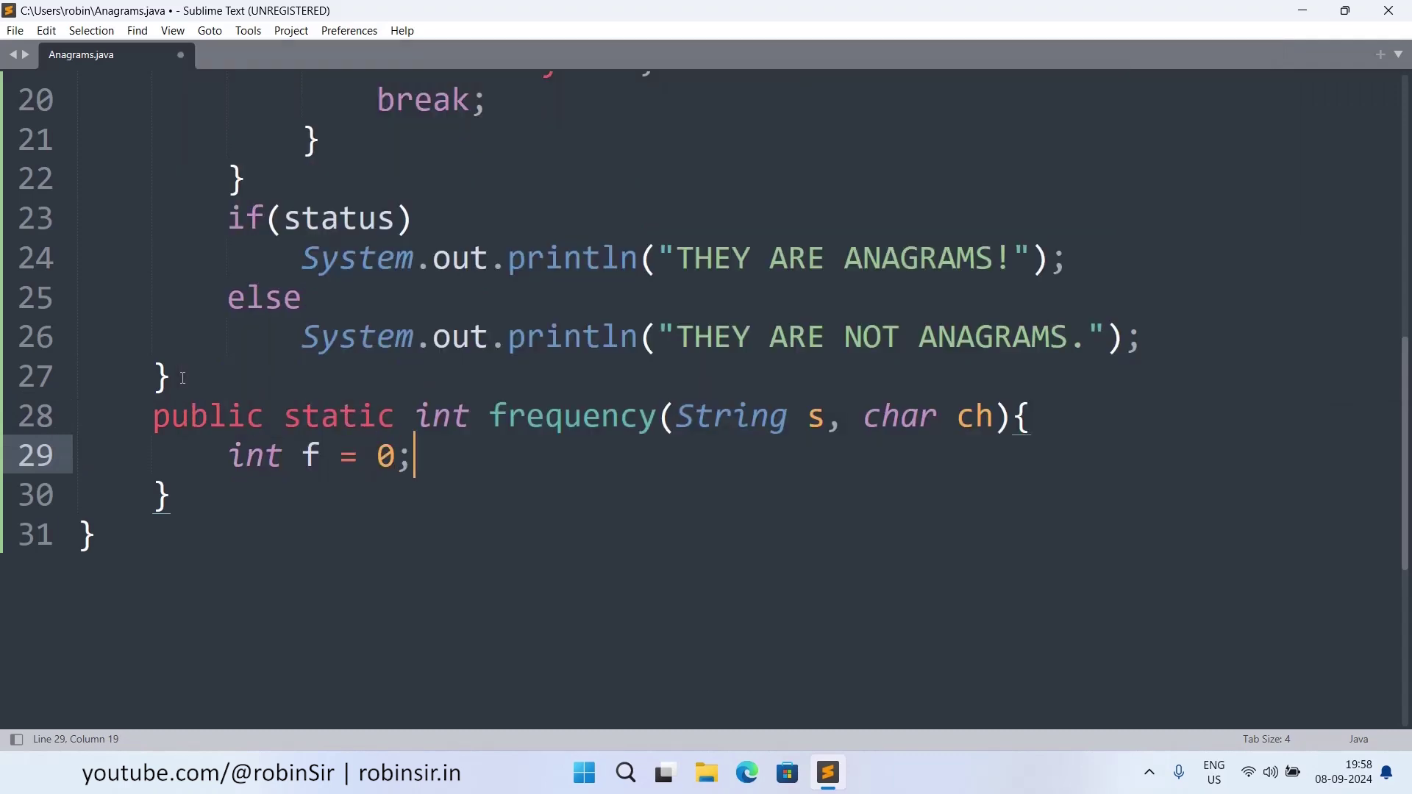
- Fill frequency with a loop incrementing f when s.charAt(i) == ch, then return f
key("Return")
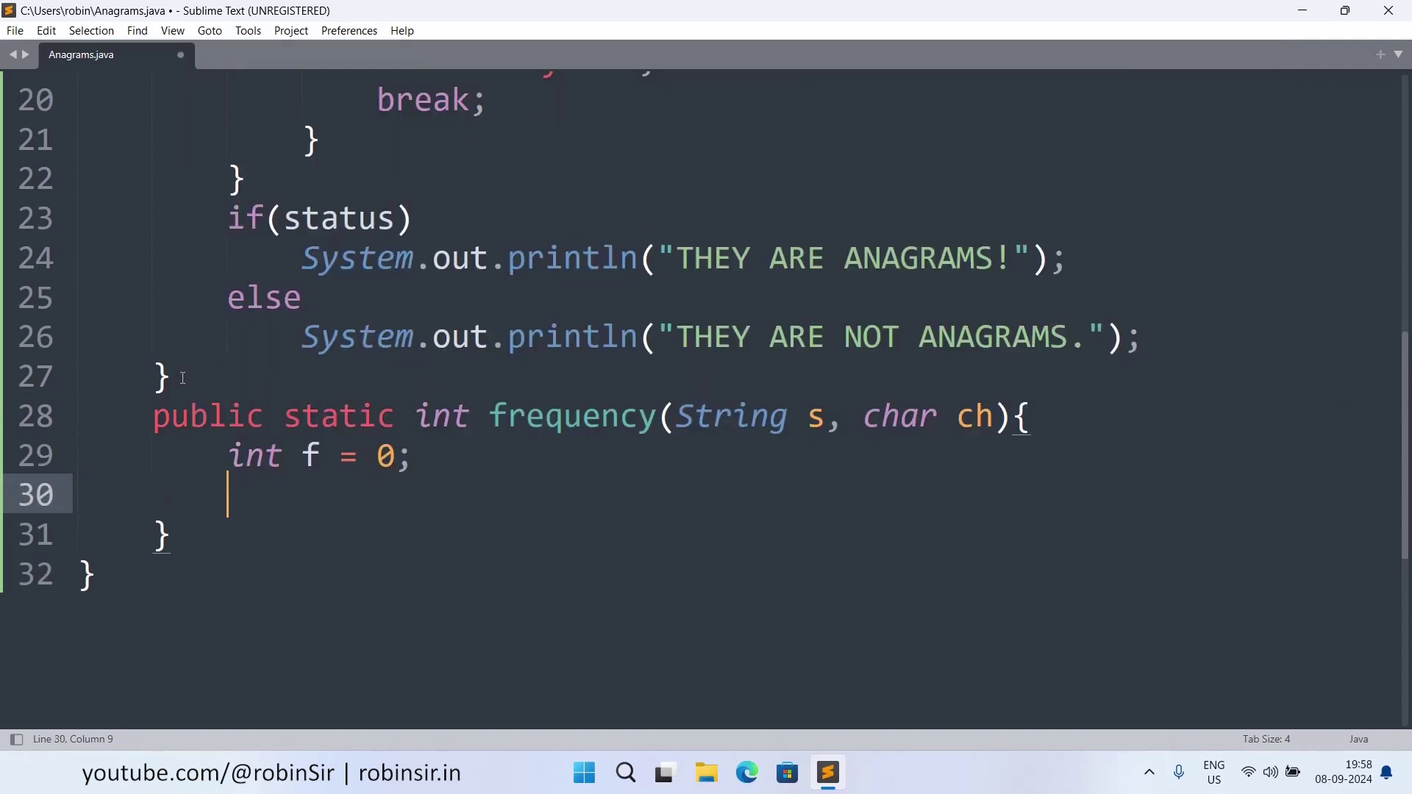
type("for(int i ")
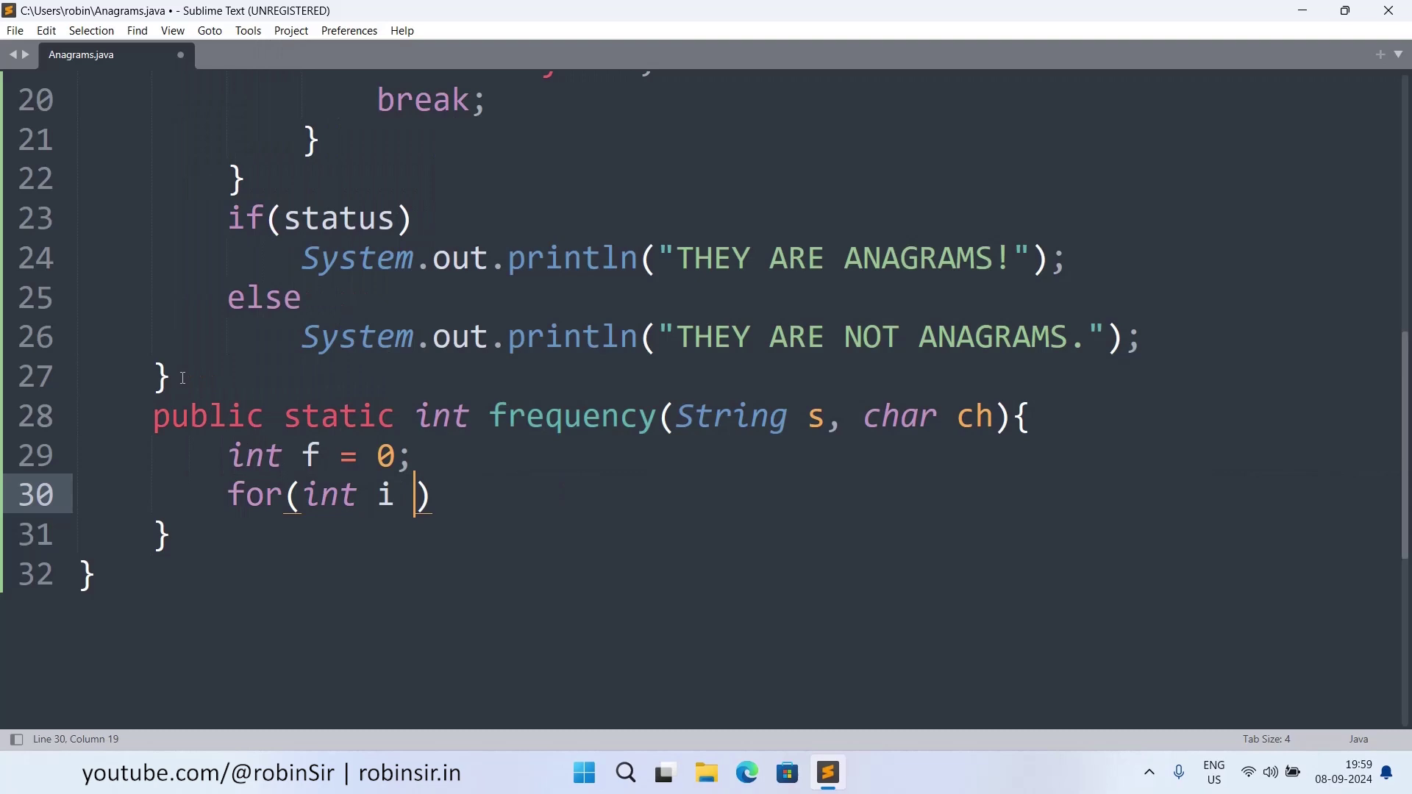
type("= 0; i ")
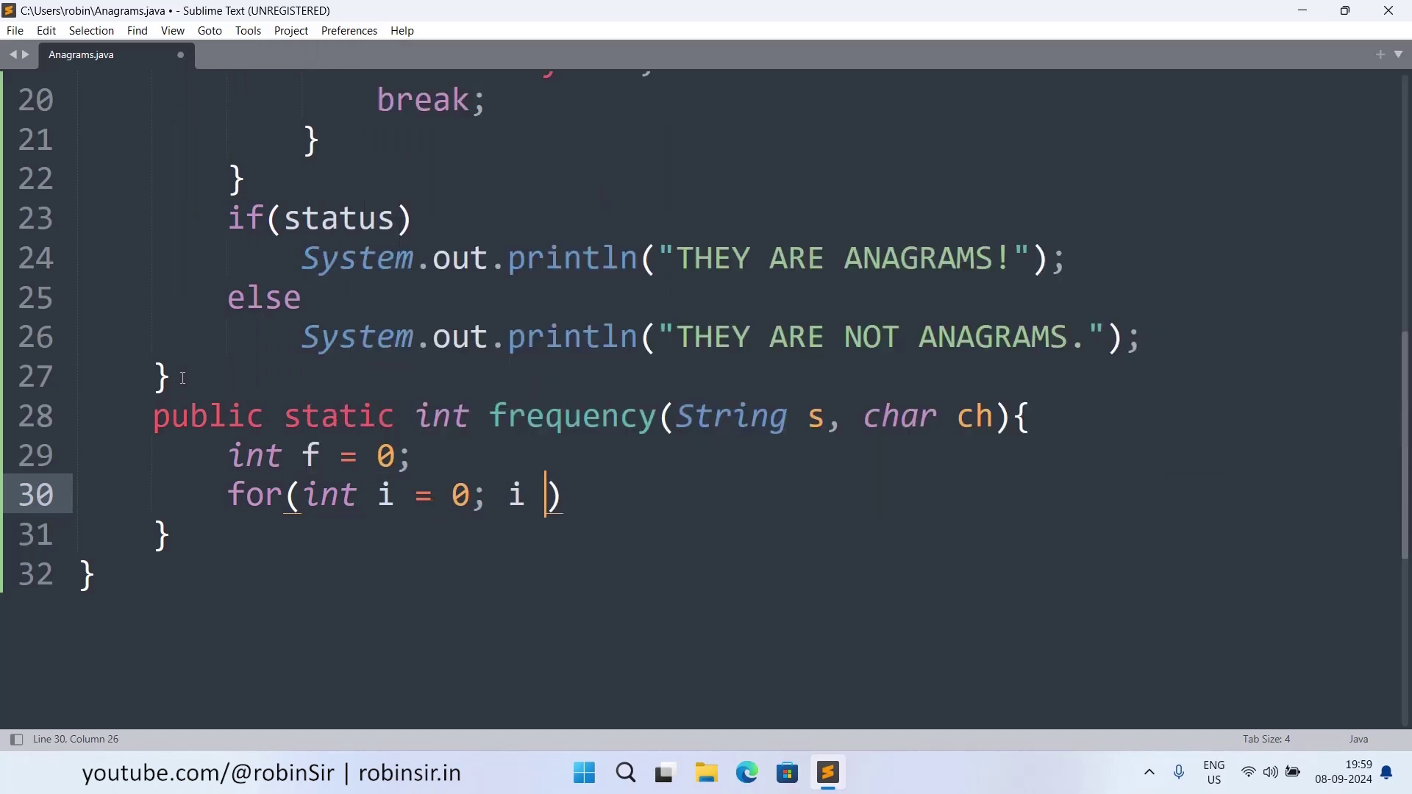
type("< s.le")
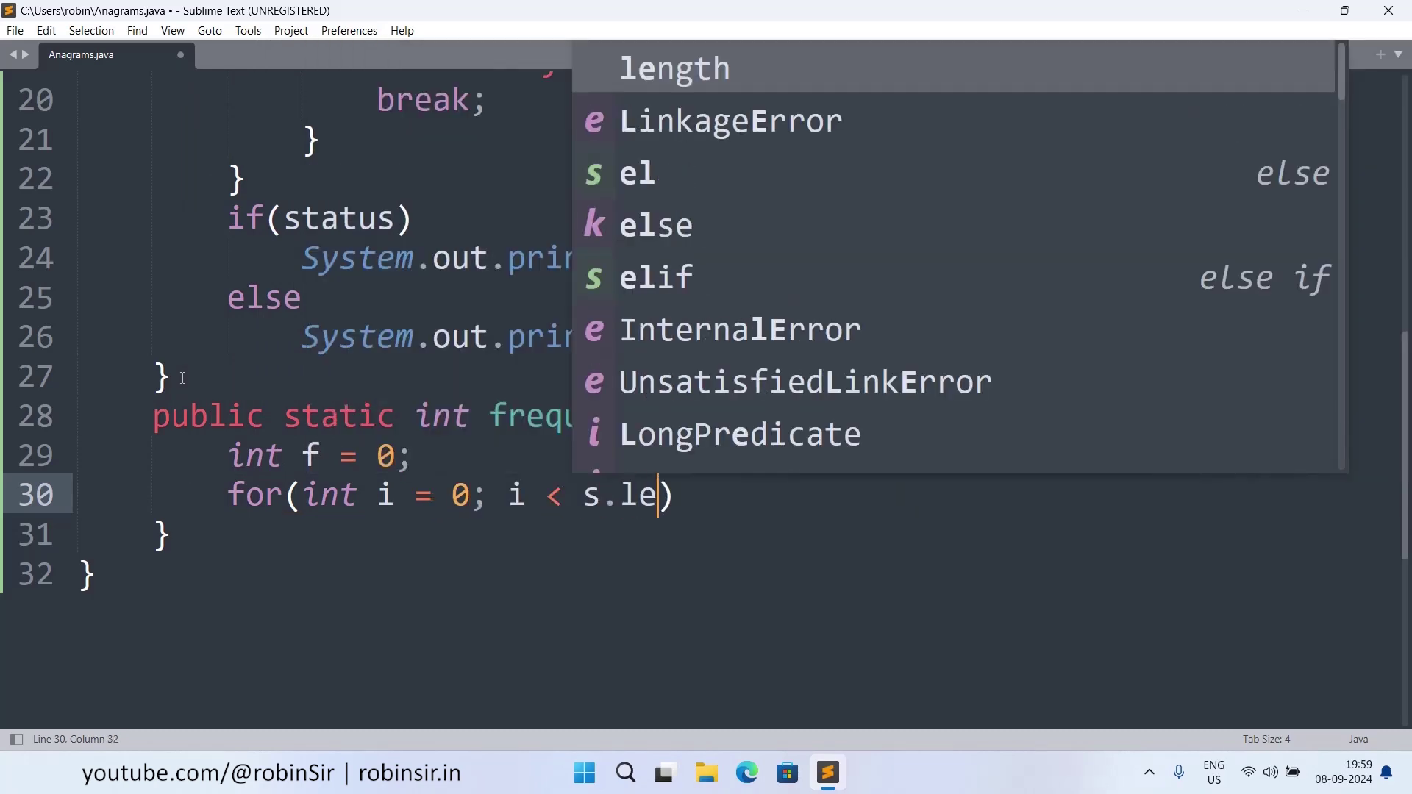
key("Return")
type("(); i")
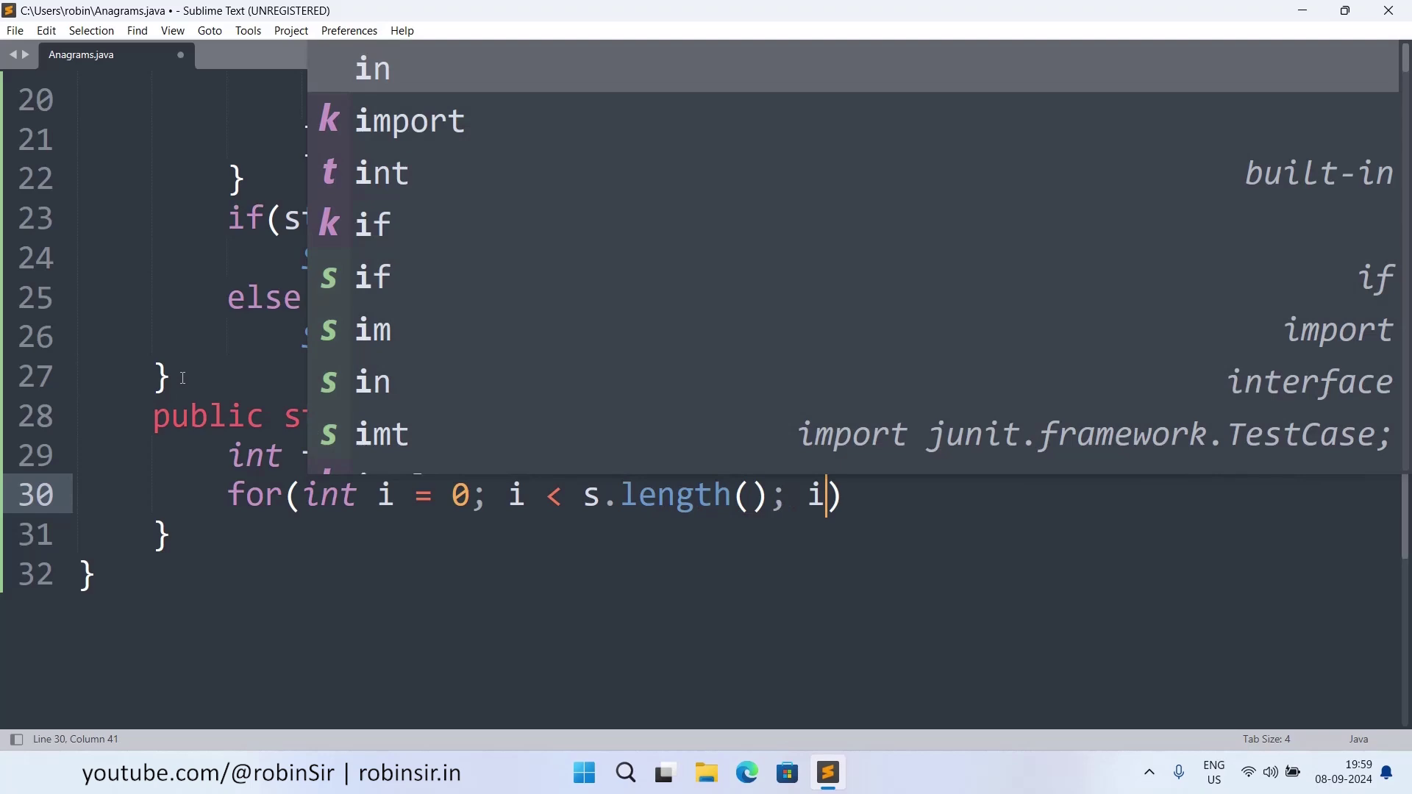
type("++")
key("Right")
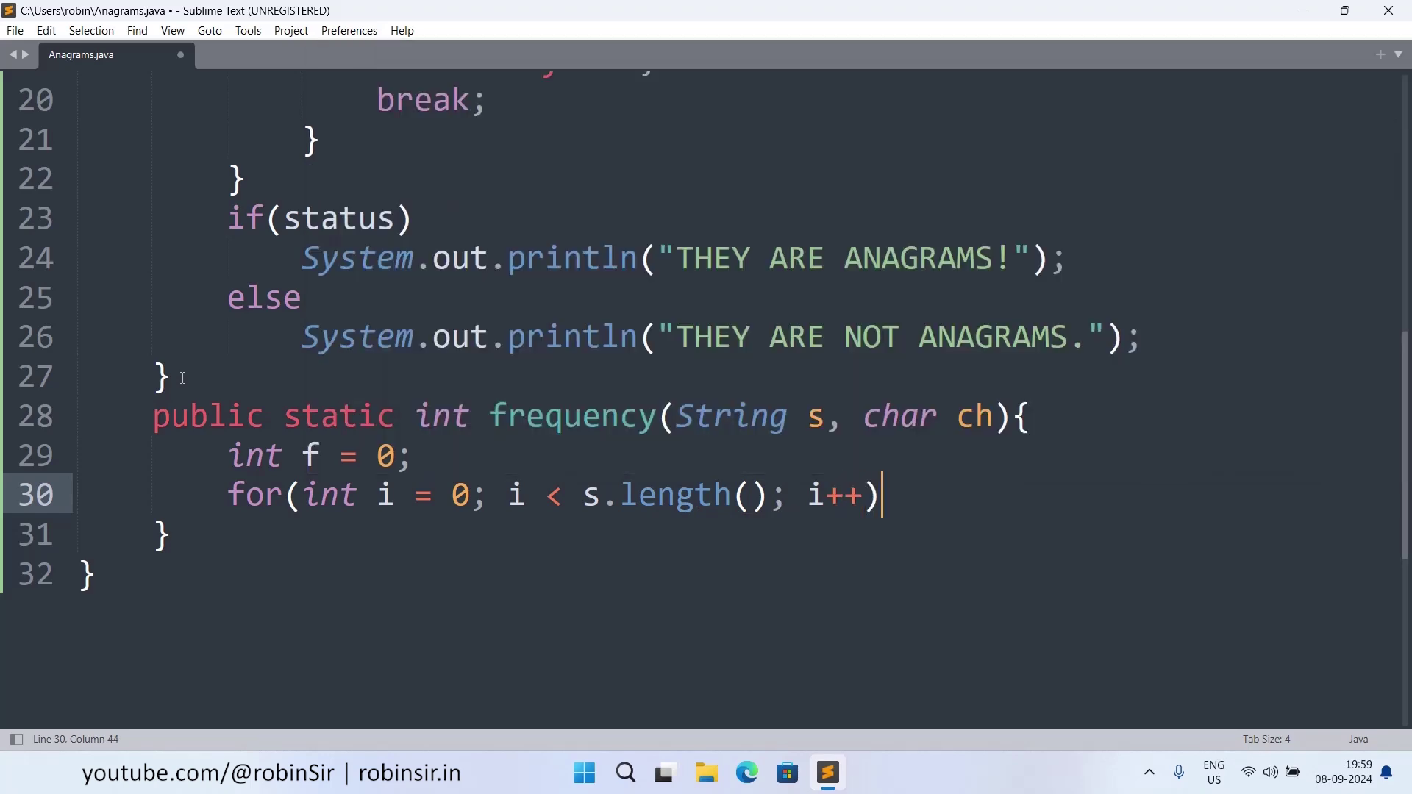
type("{")
key("Return")
type("if")
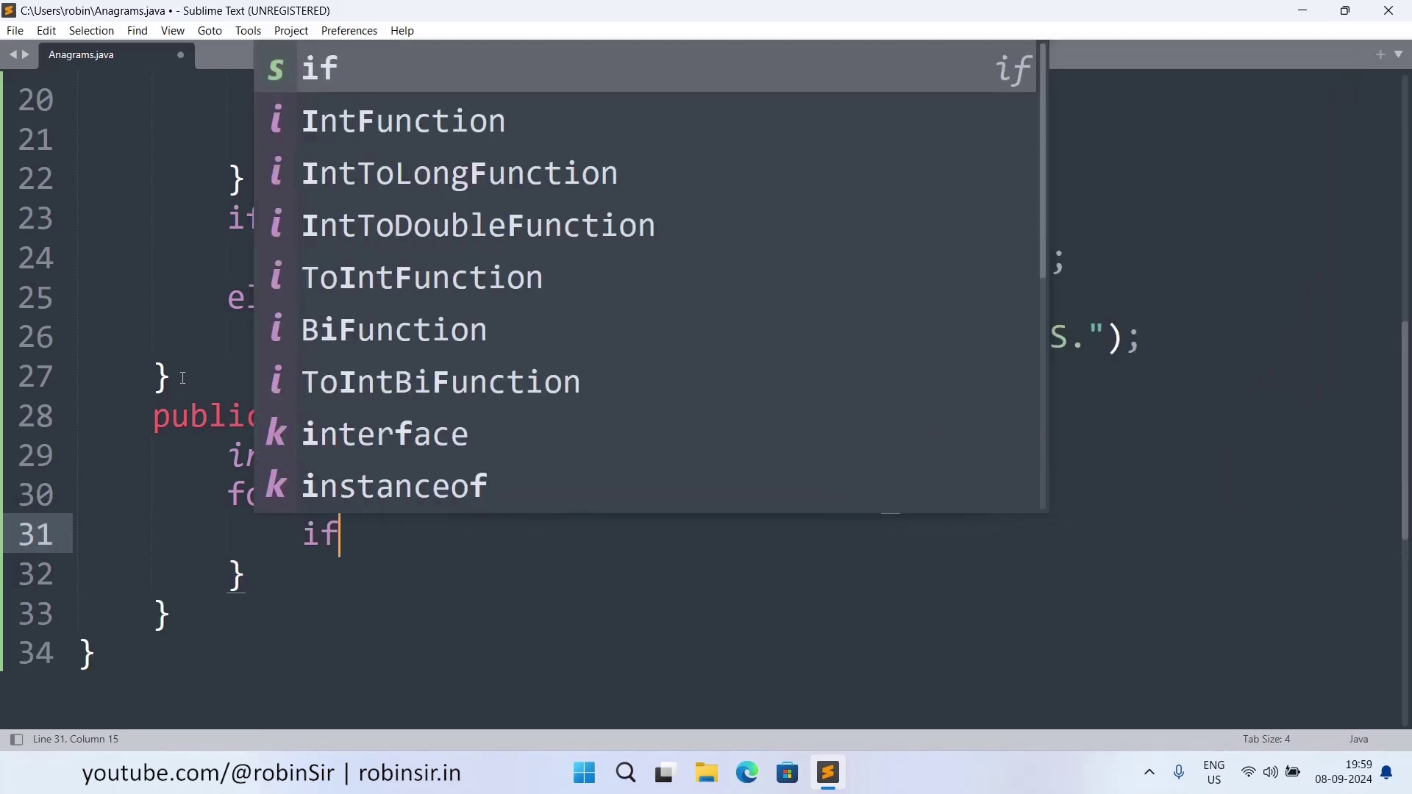
type("(s.char")
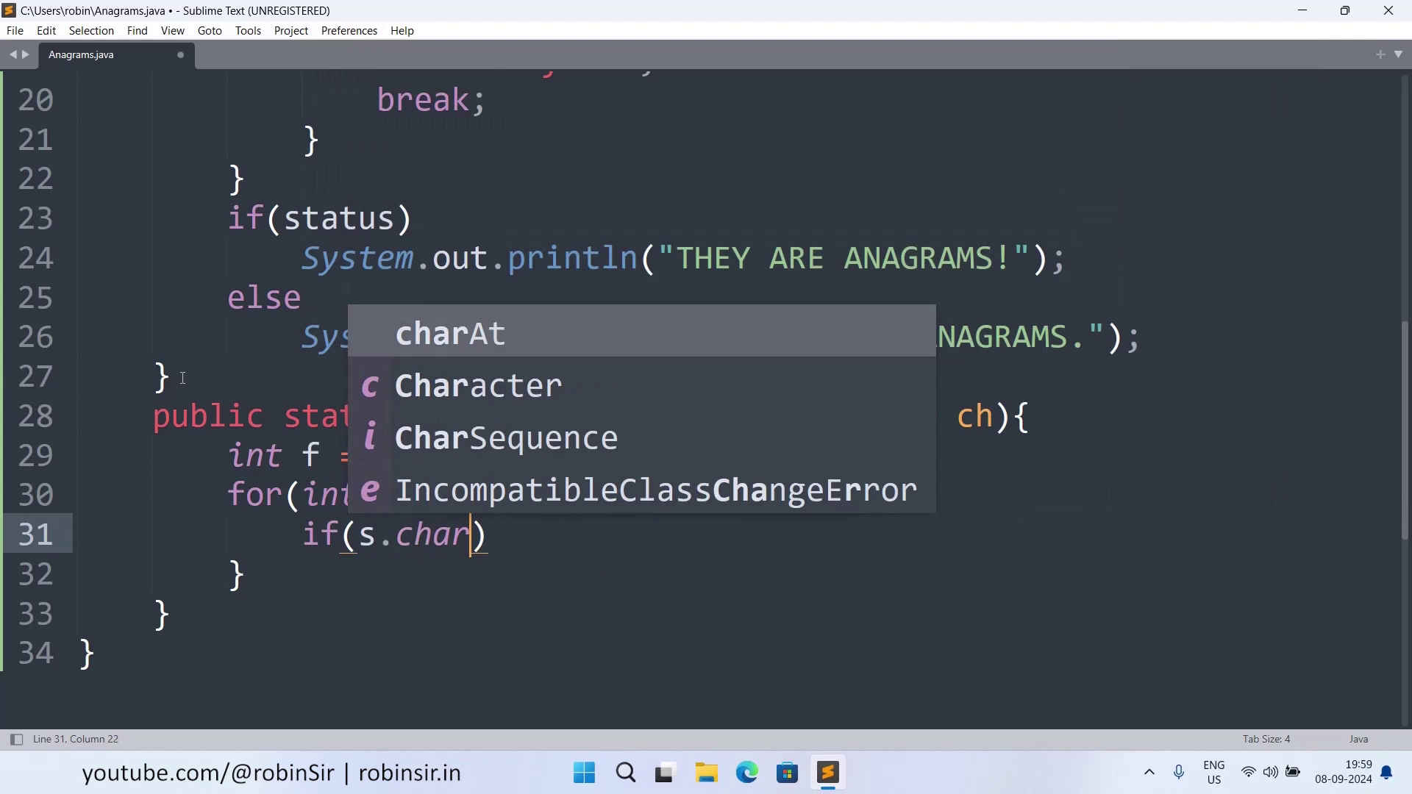
type("At(i")
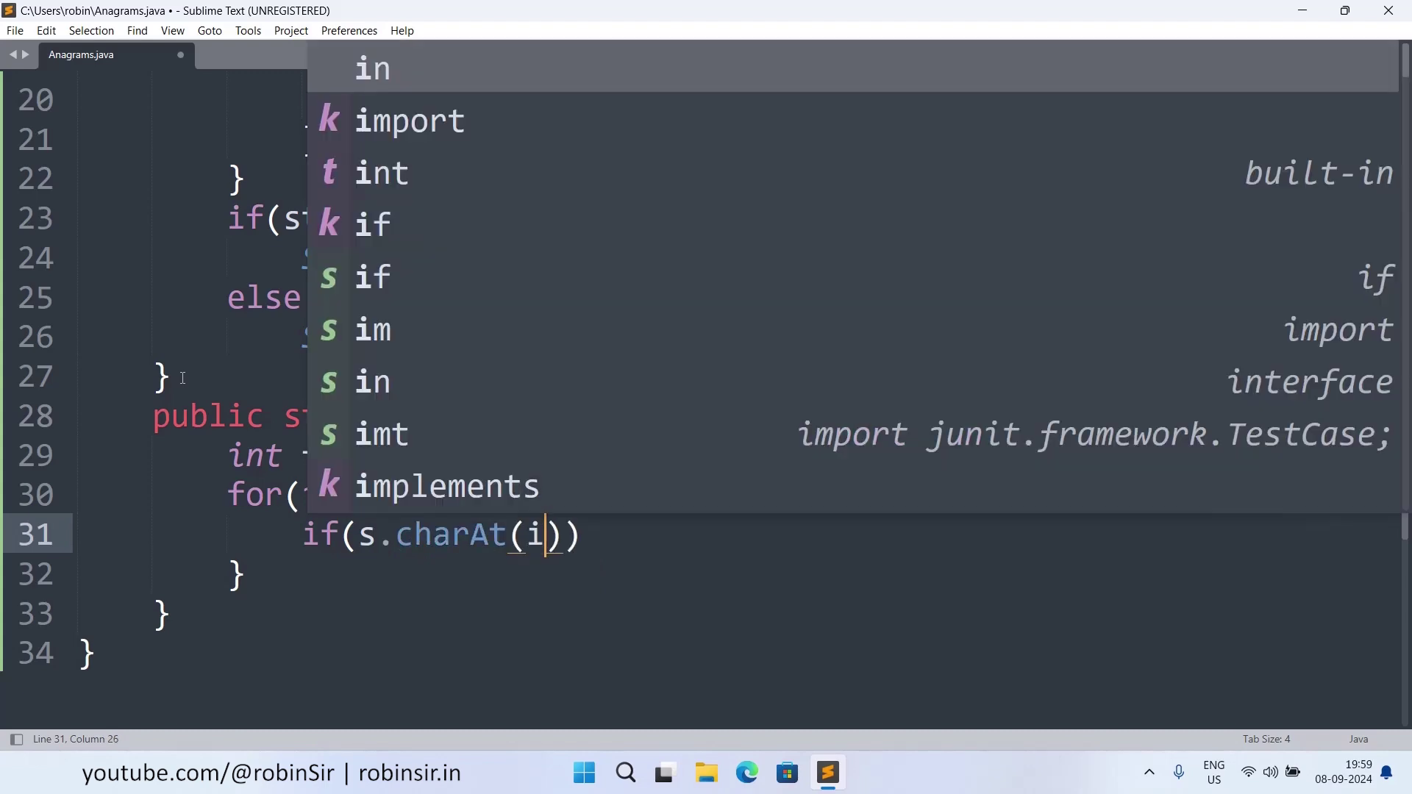
type(") ==")
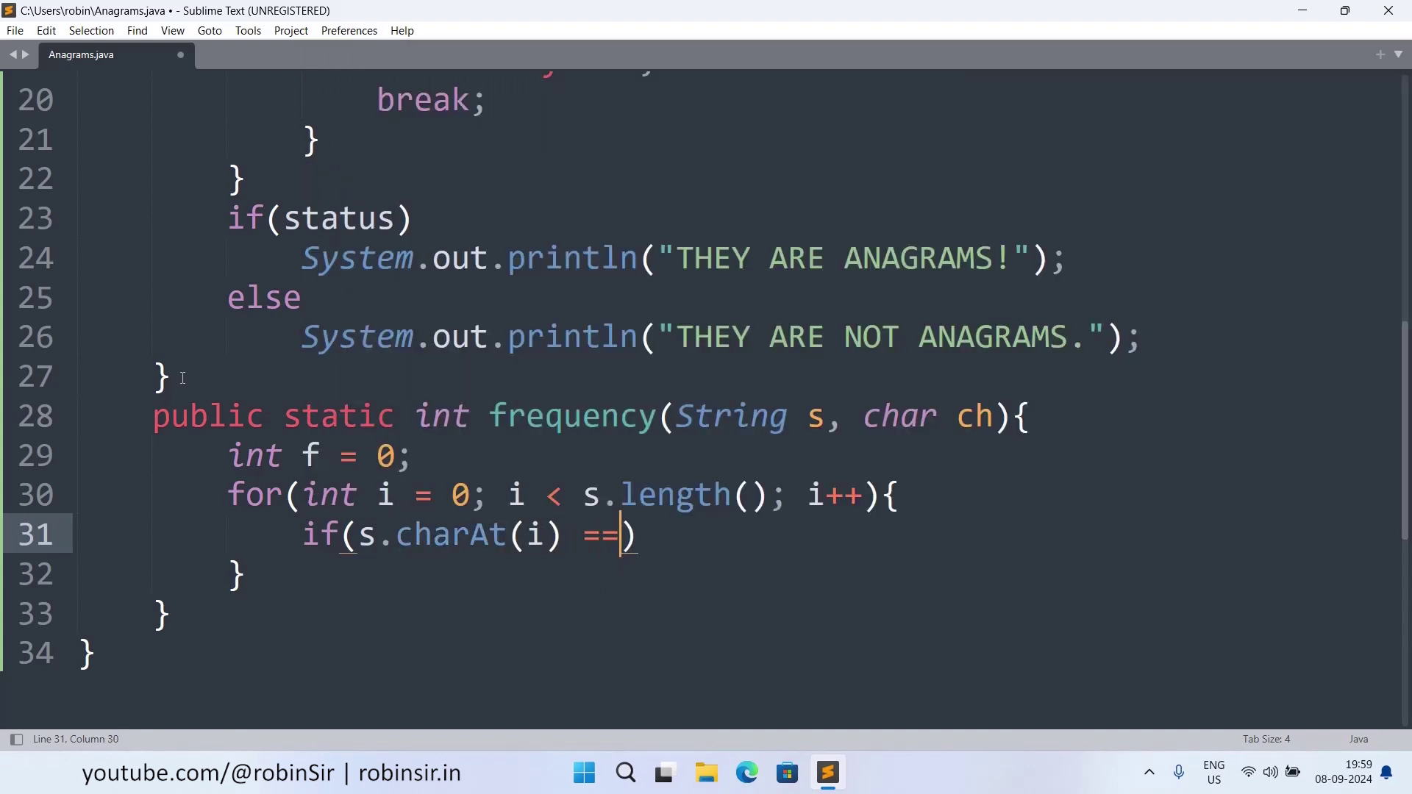
type(" ch)")
key("Return")
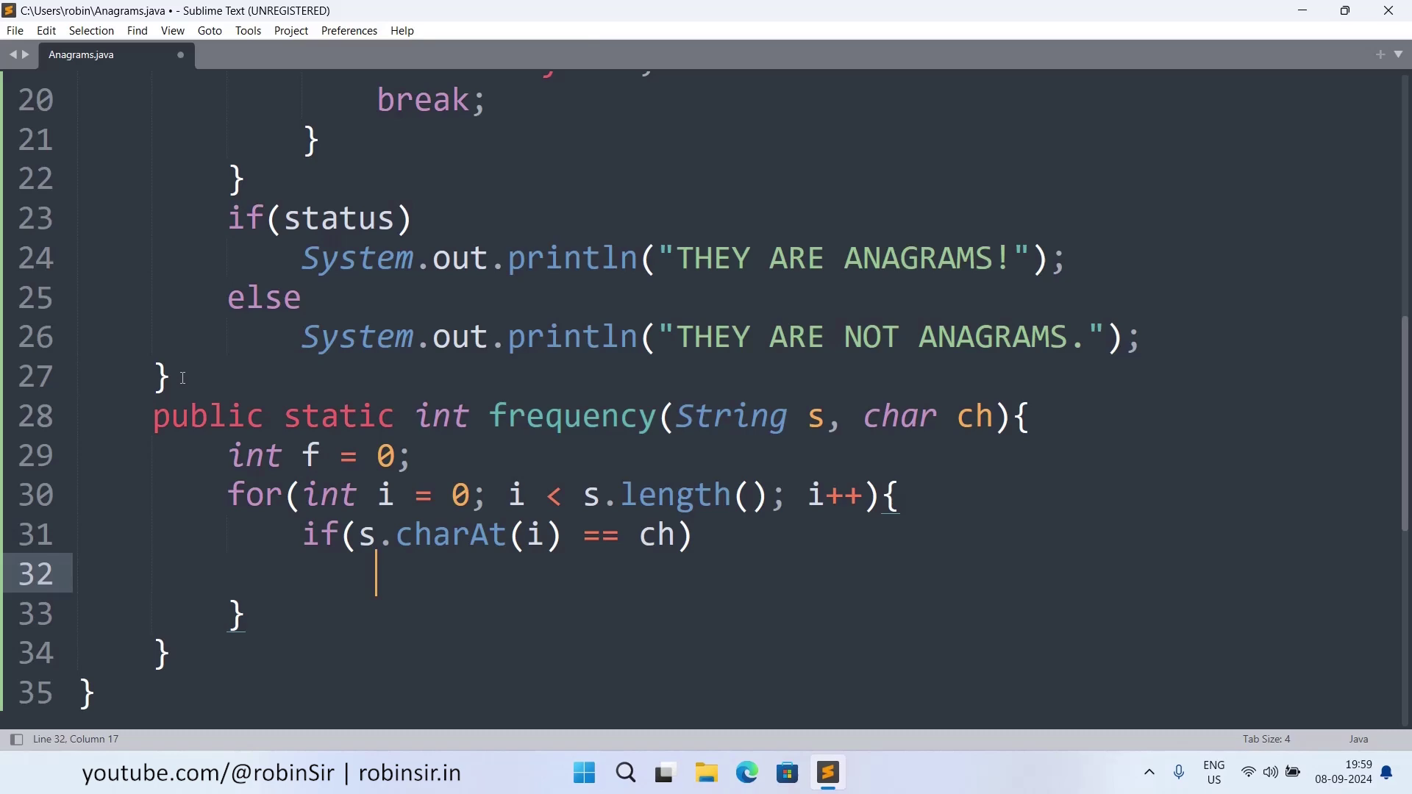
type("f++;")
key("Down")
key("Return")
type("re")
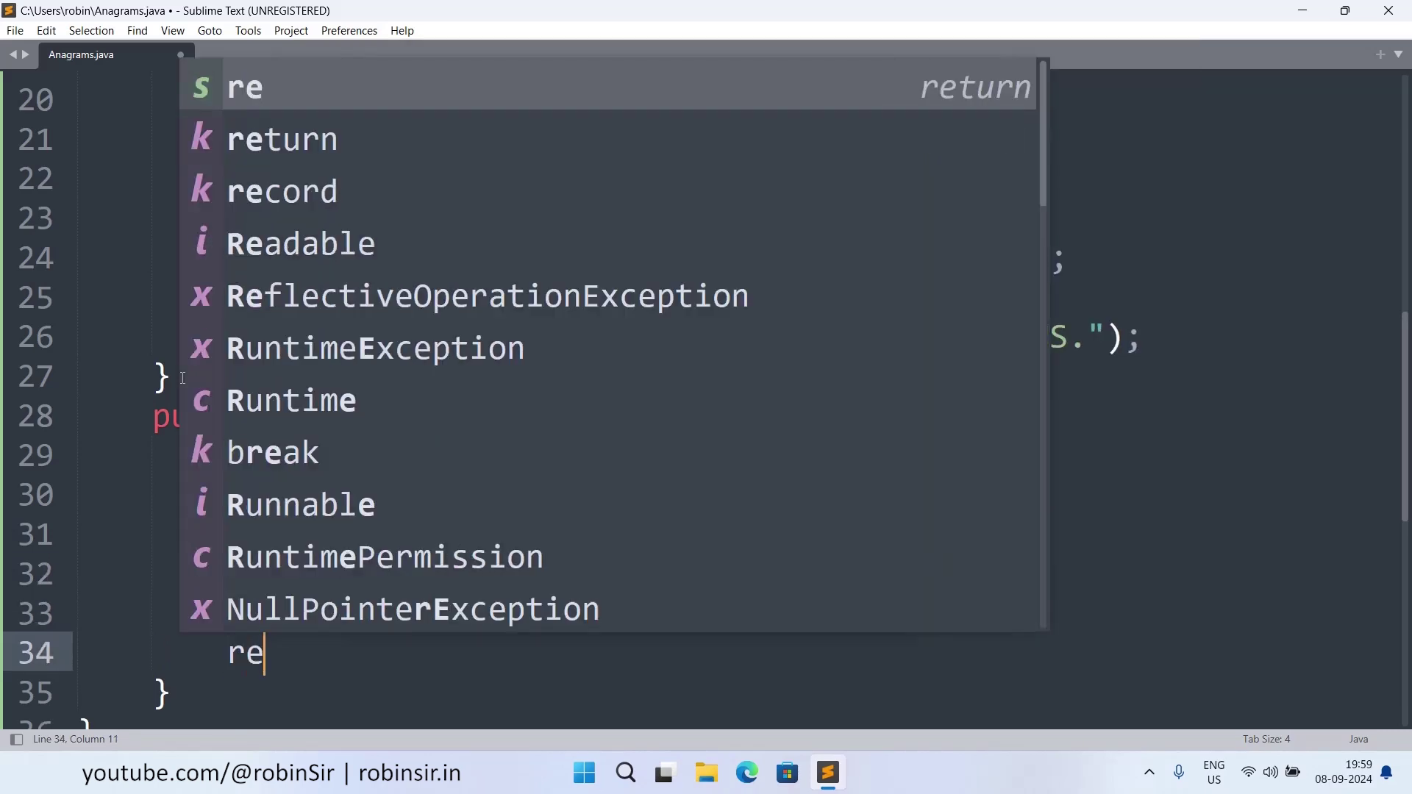
type("turn f;")
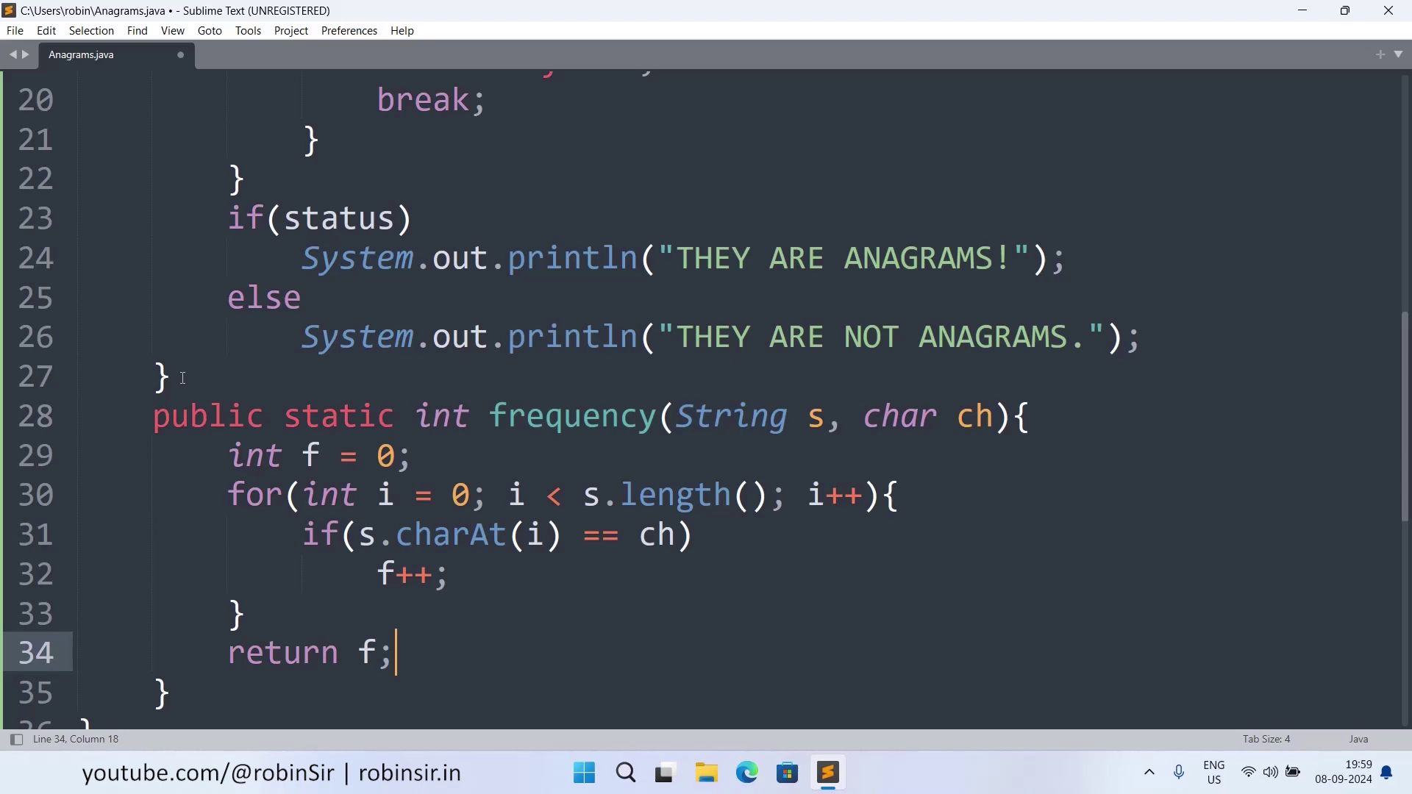
scroll(183, 377, "down", 2)
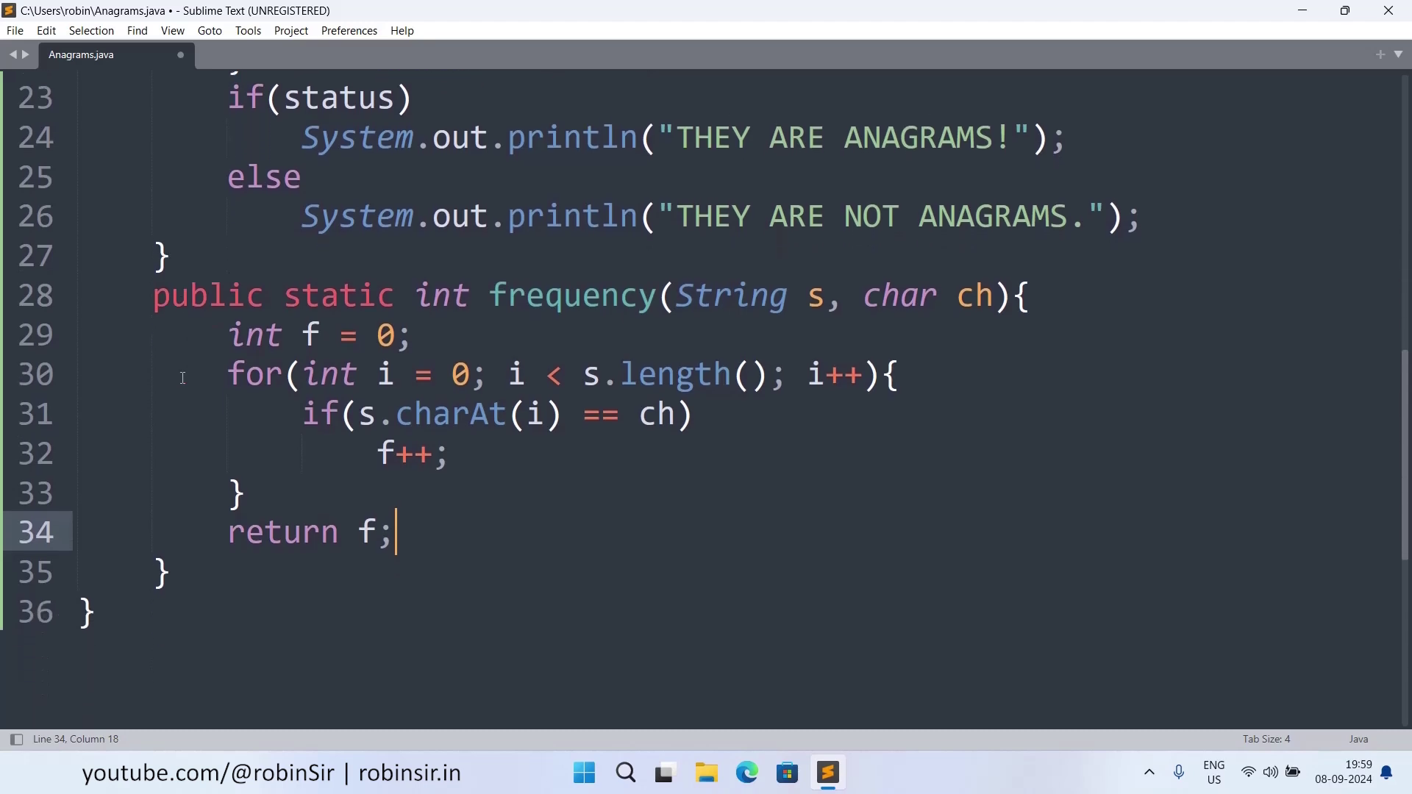
scroll(182, 378, "up", 2)
scroll(183, 377, "up", 2)
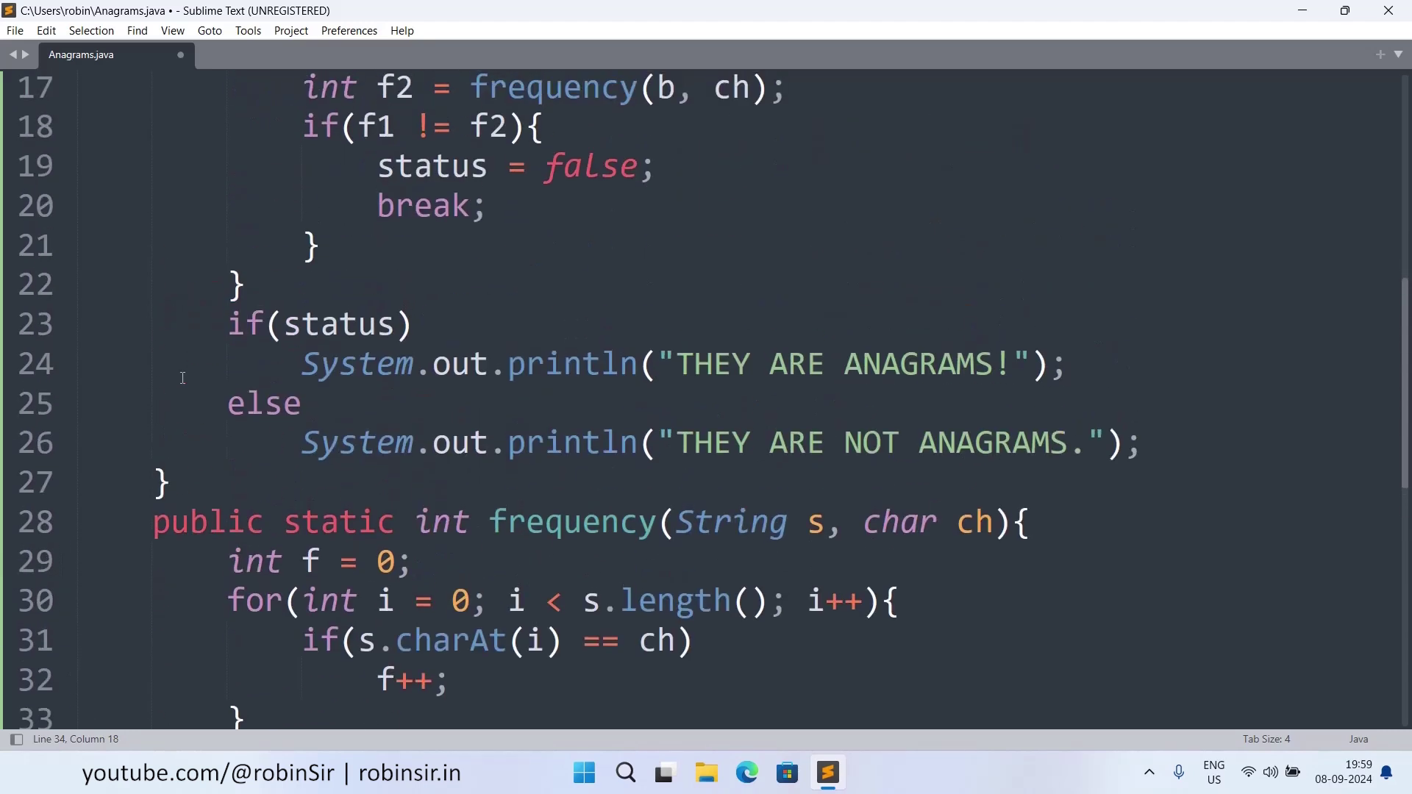
- Save Anagrams.java and run it with inputs Silent and Listen, printing THEY ARE ANAGRAMS!
key("ctrl+s")
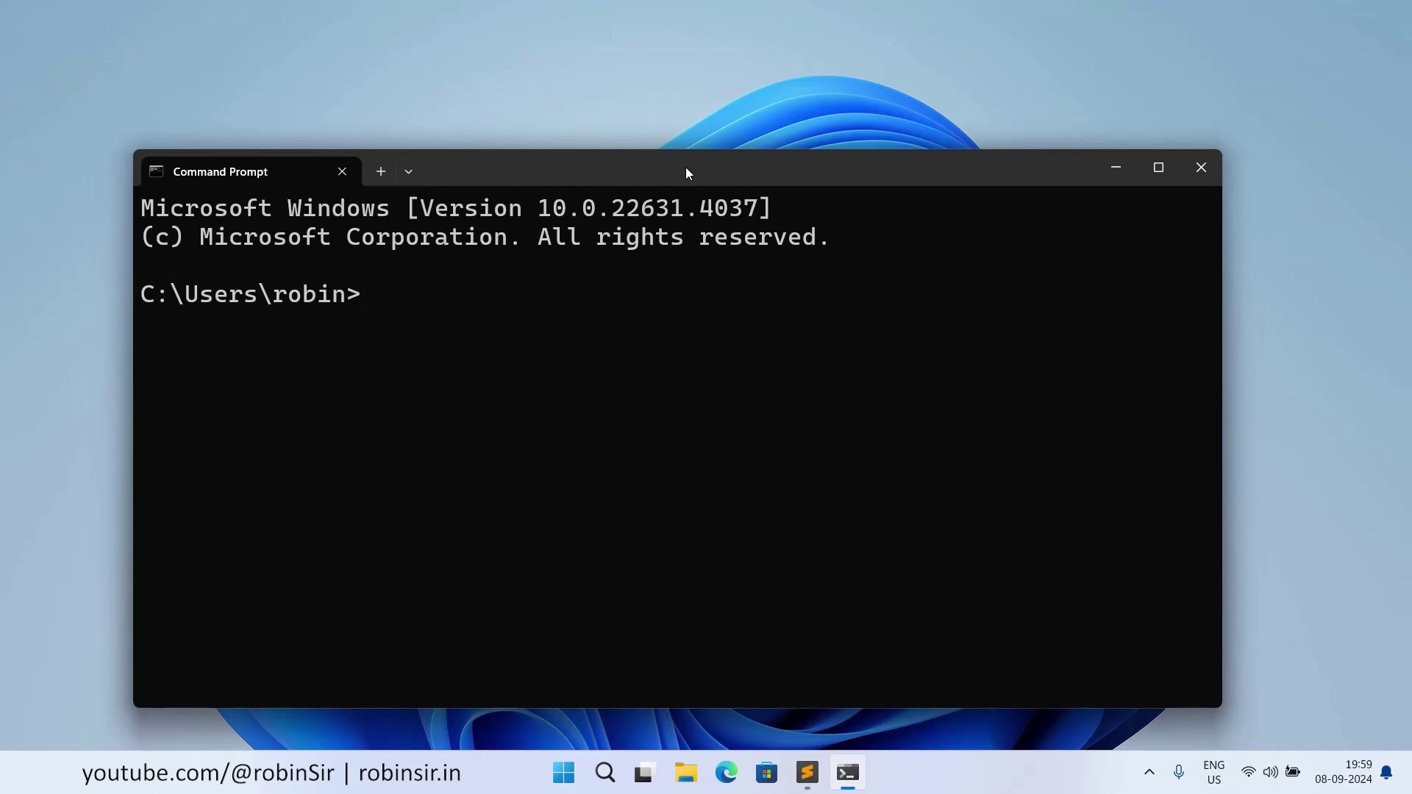
type("java ")
type("Anagrams.java")
key("Return")
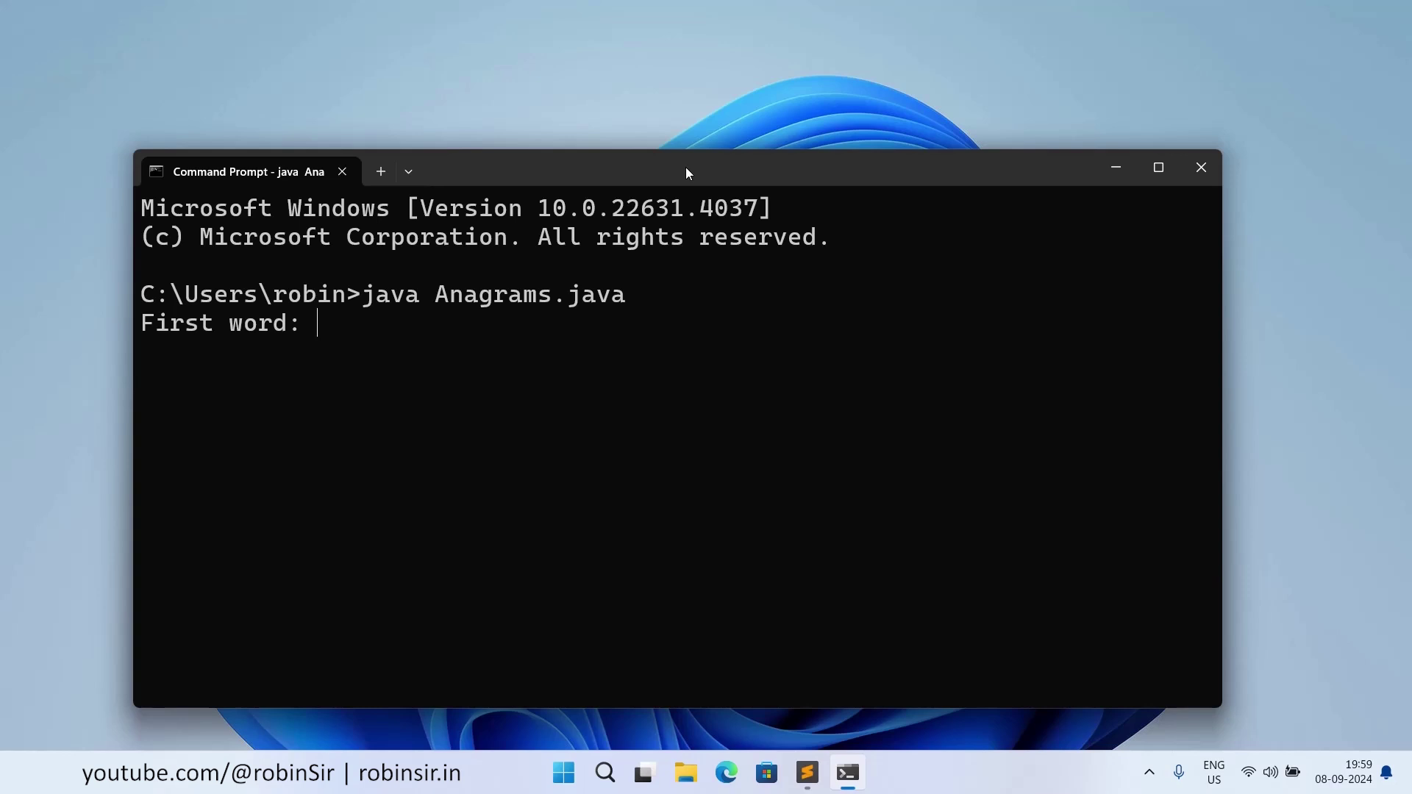
type("Silent")
key("Return")
type("Liste")
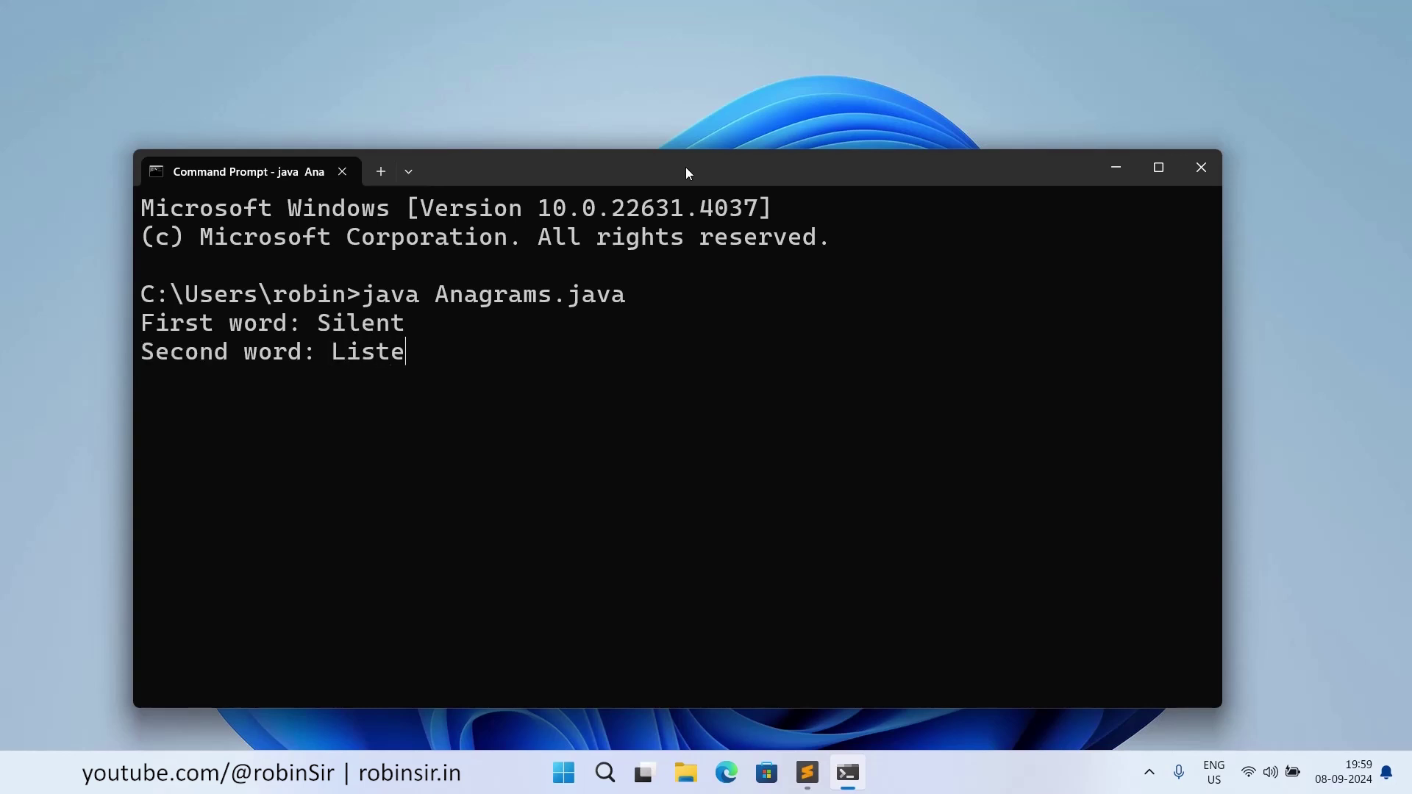
type("n")
key("Return")
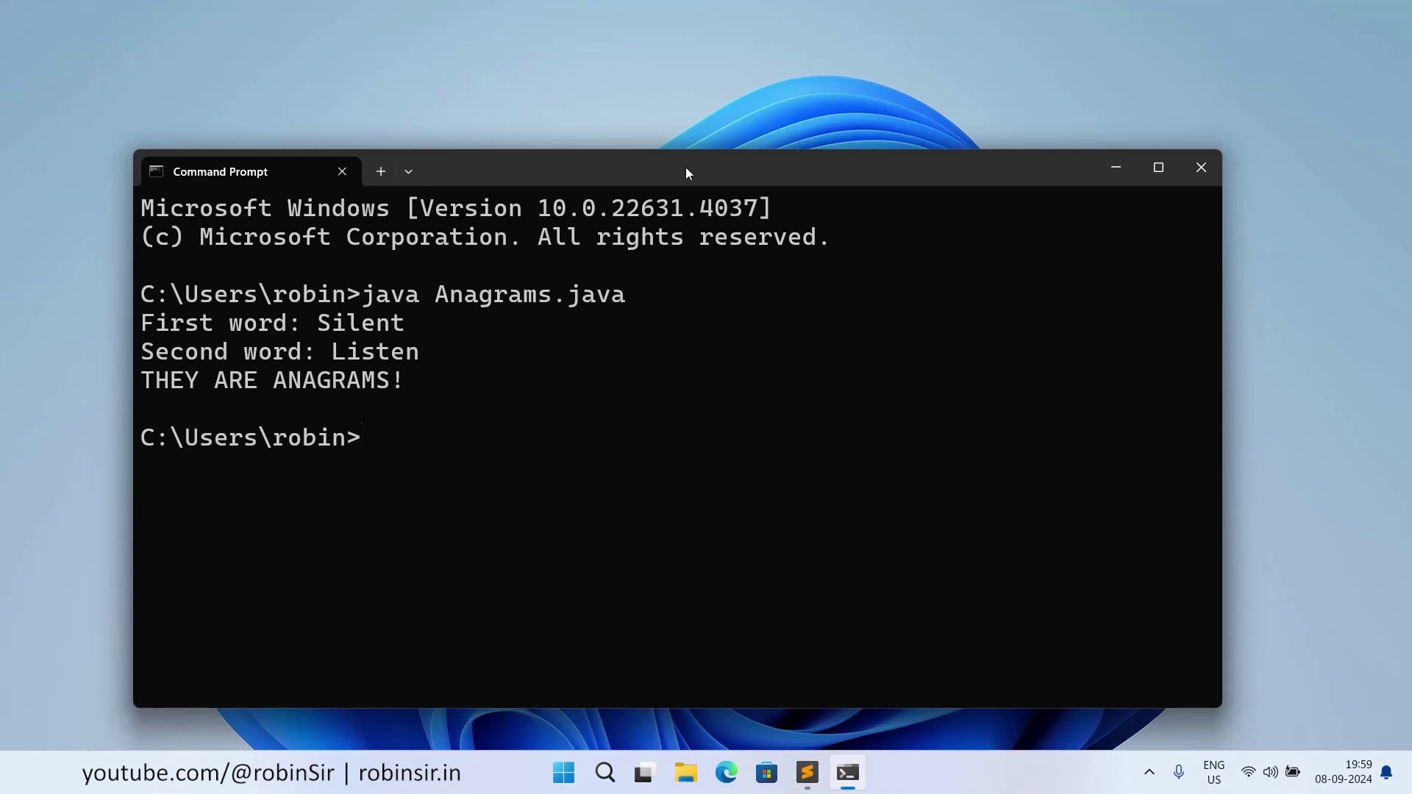
- Rerun java Anagrams.java with Silent and Second, confirming THEY ARE NOT ANAGRAMS., then return to Sublime Text
key("Up")
key("Return")
type("S")
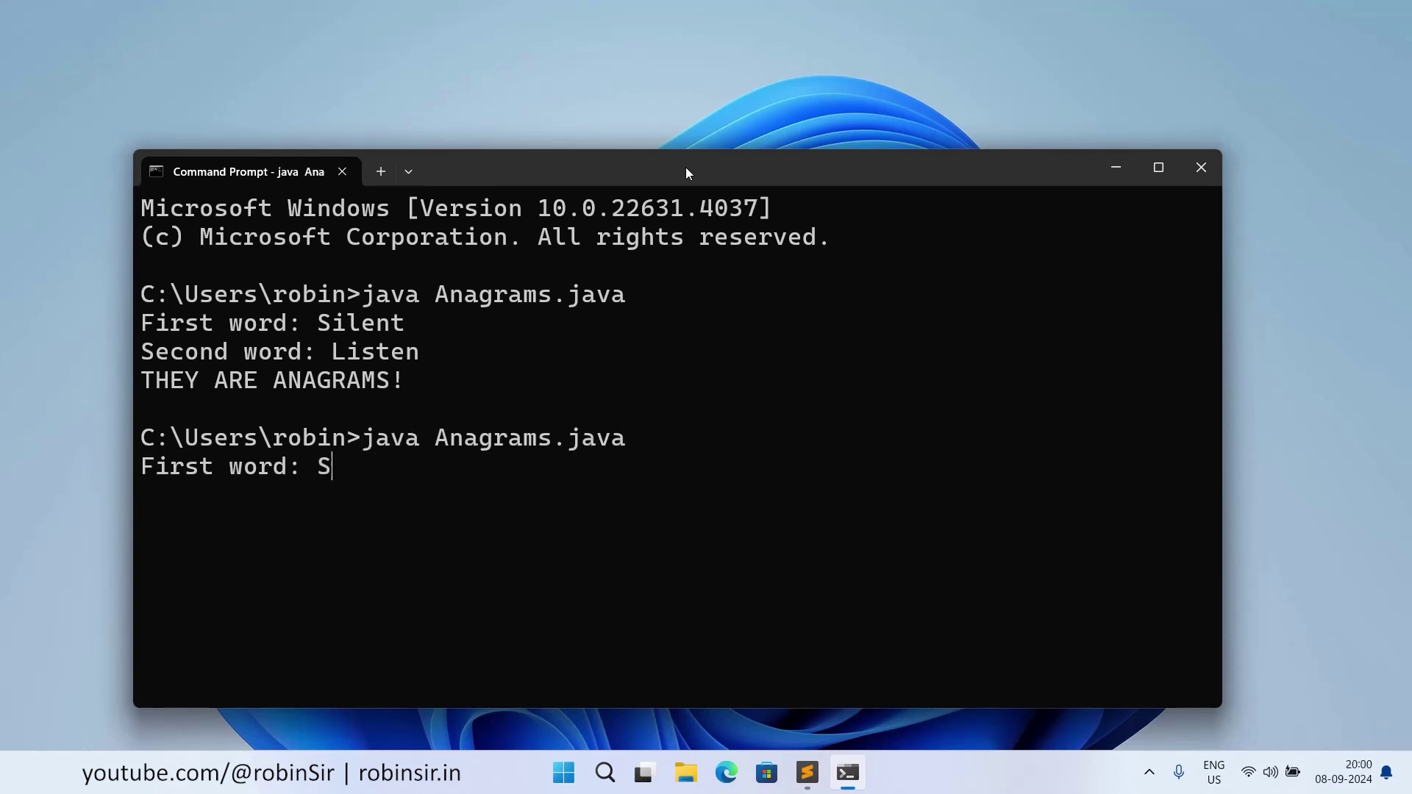
type("ilent")
key("Return")
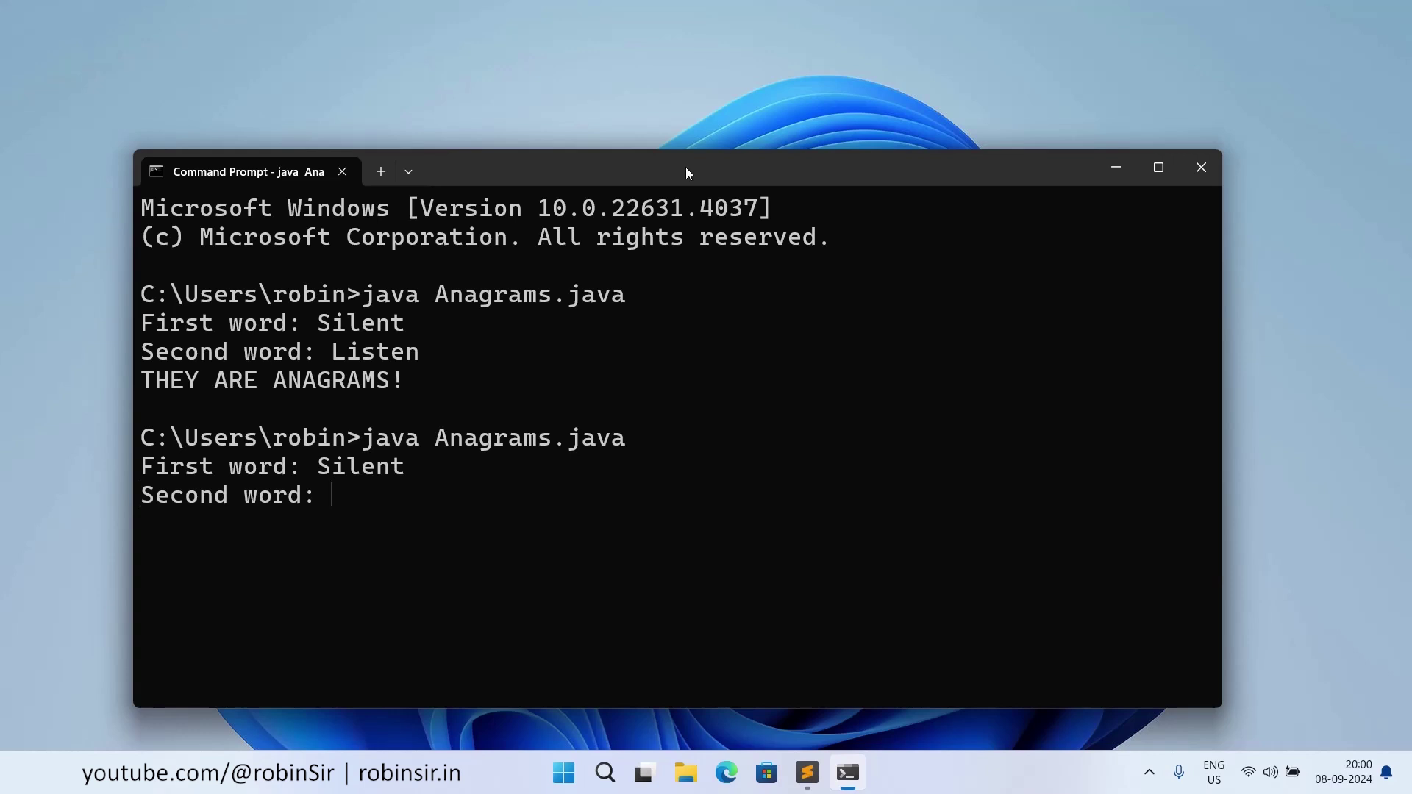
type("S")
type("econd")
key("Return")
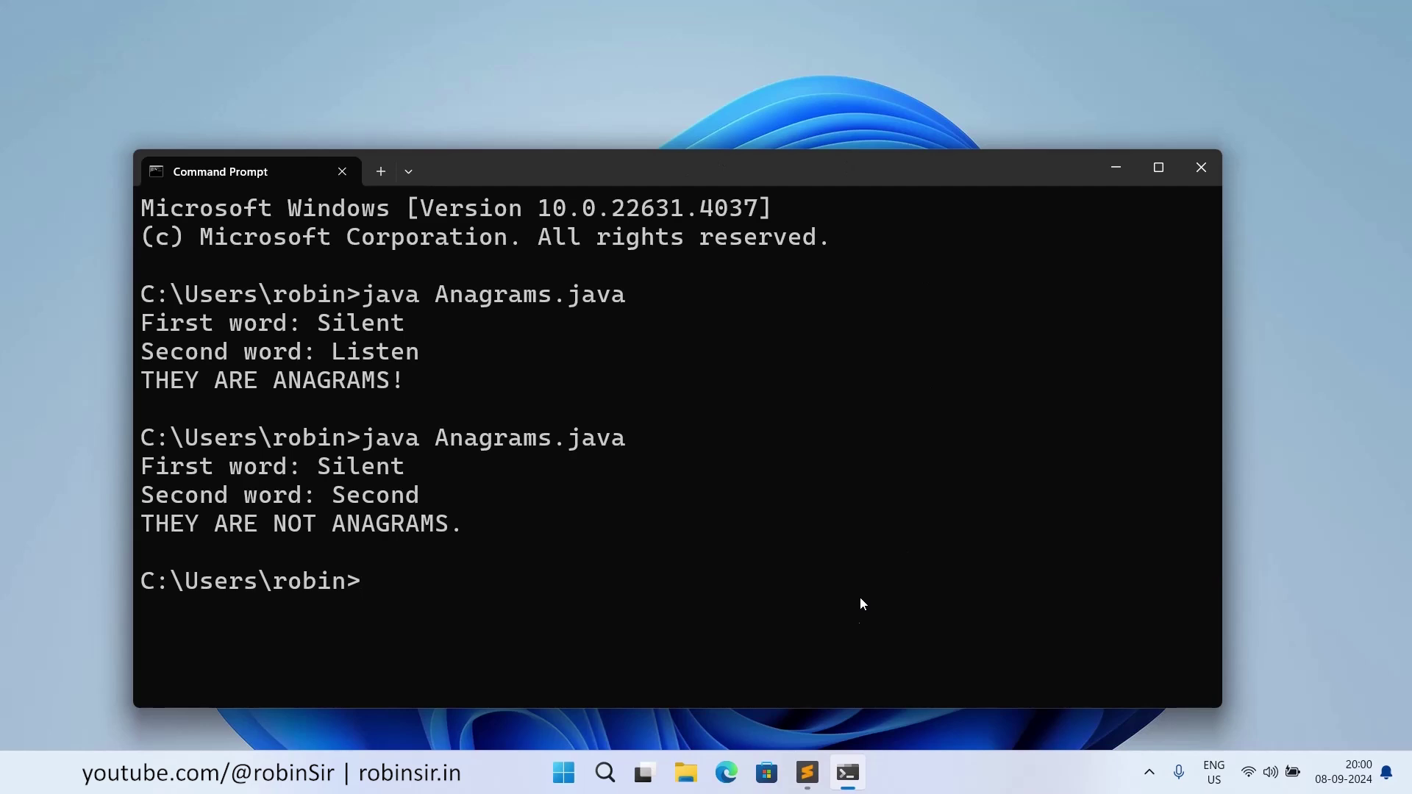
left_click(806, 773)
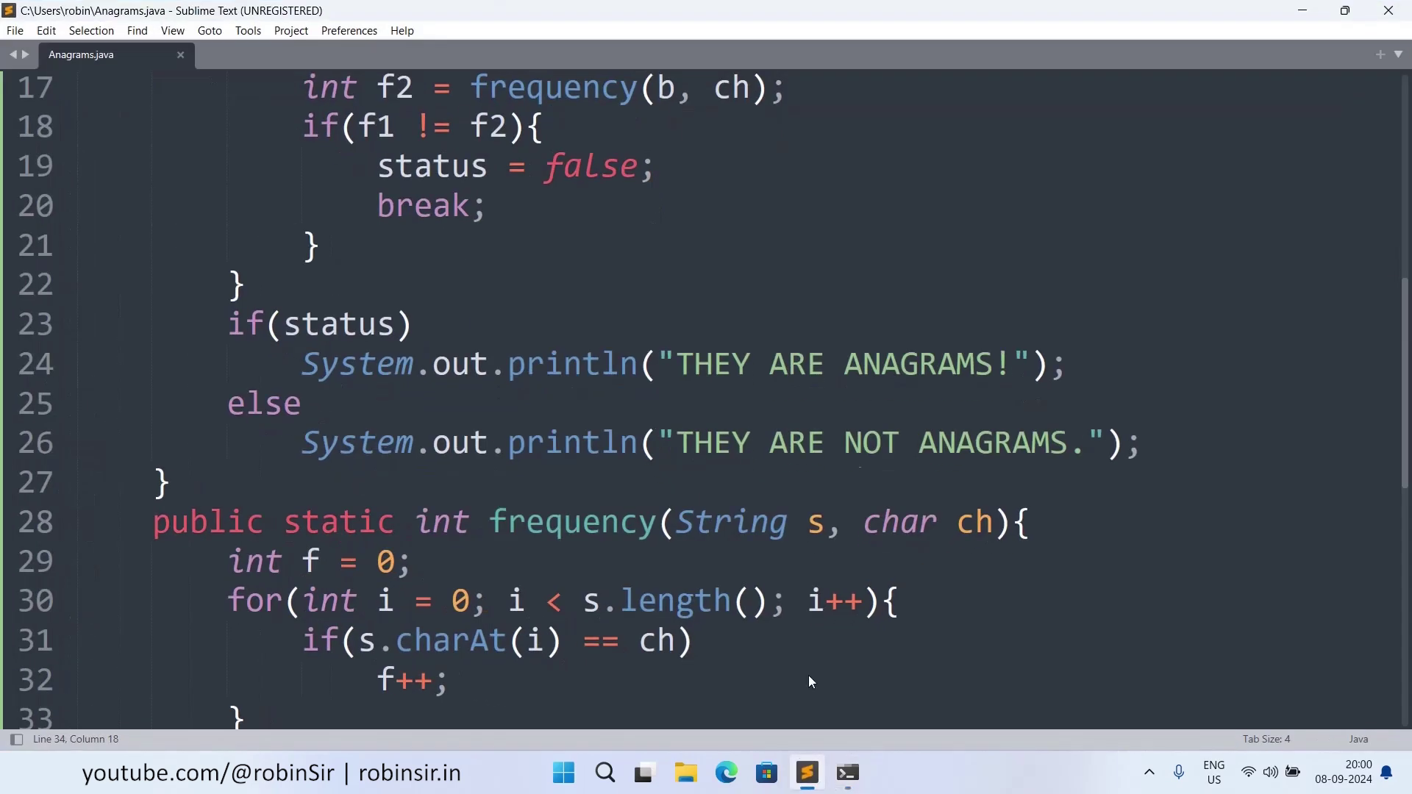